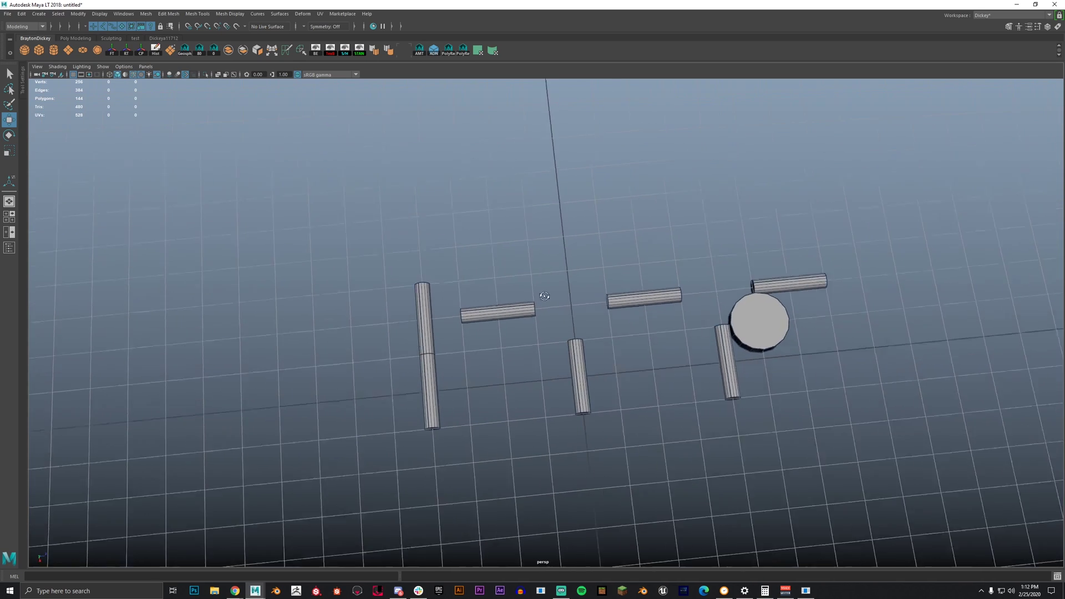
Step: Select the upper of the two cylinders that touch end to end
scroll(643, 358, up, 2)
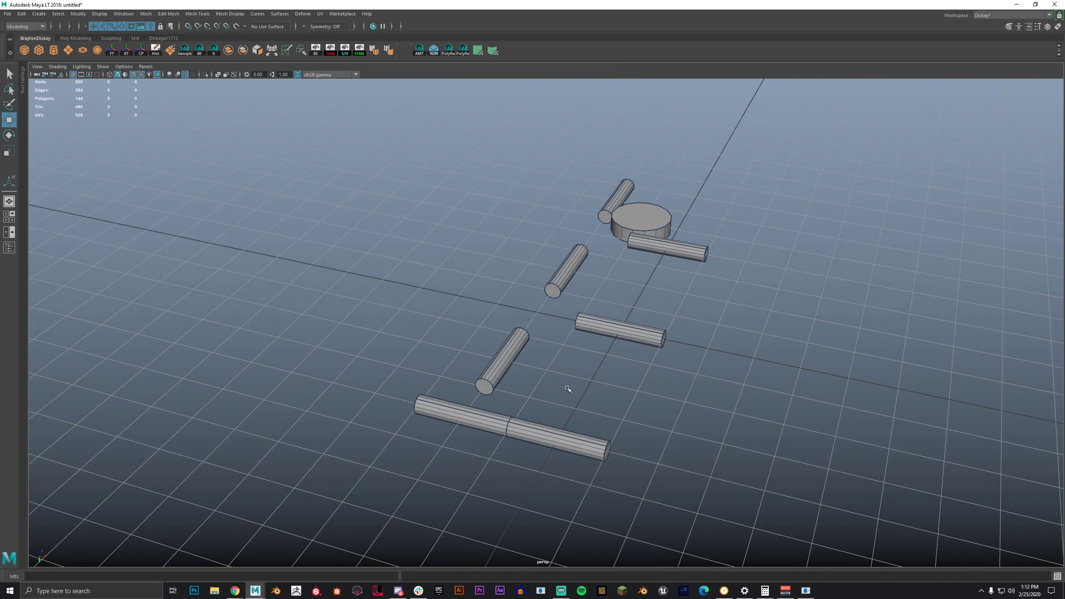
alt+drag(571, 388, 493, 422)
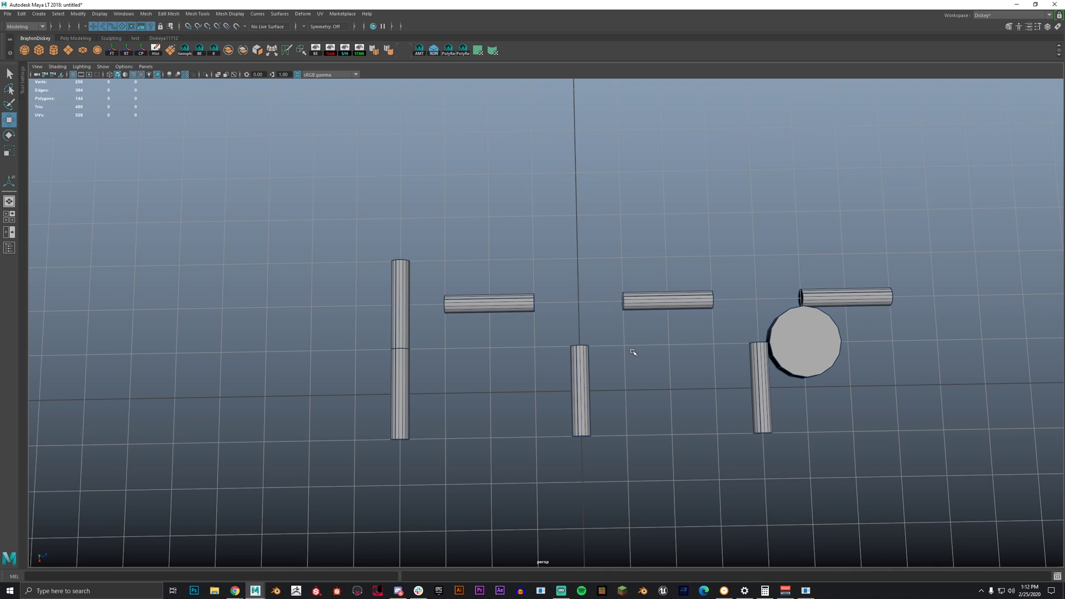
scroll(633, 352, up, 3)
alt+middle_drag(417, 336, 527, 311)
click(460, 308)
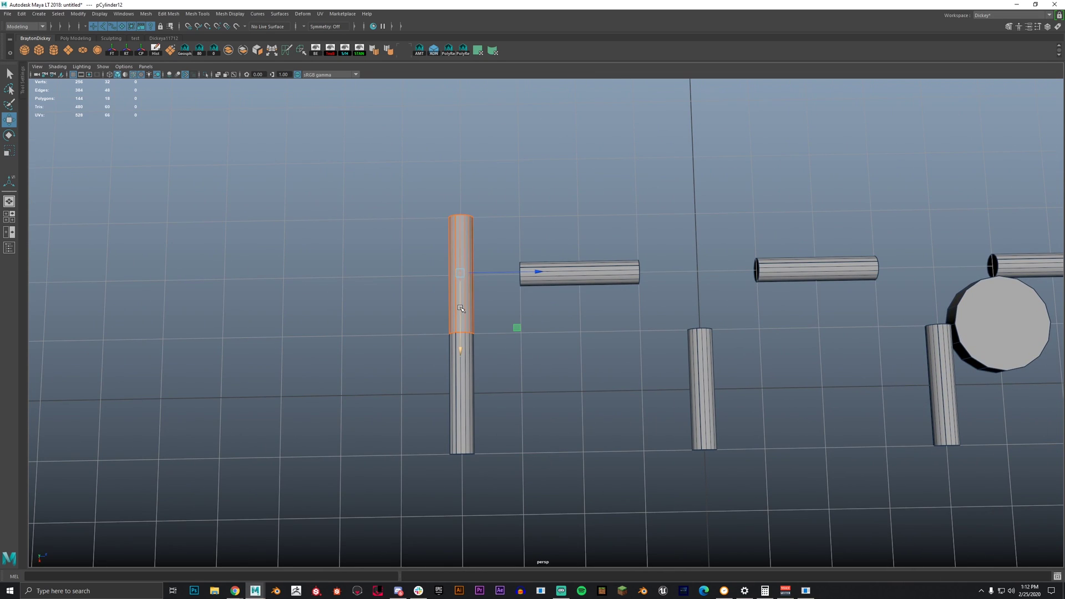
shift+right_drag(461, 308, 461, 308)
alt+middle_drag(461, 308, 220, 332)
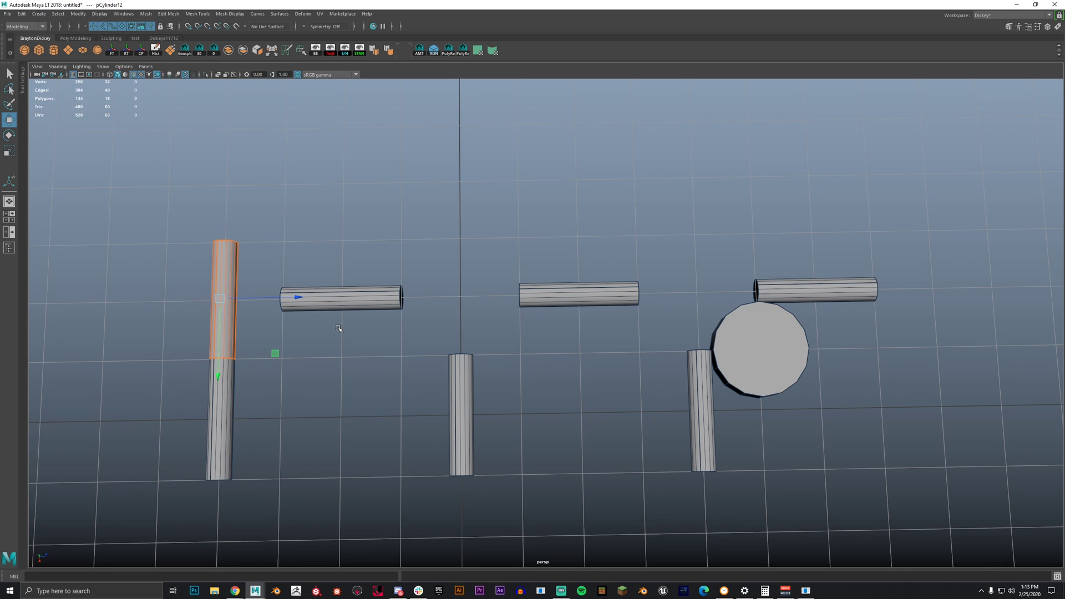
scroll(338, 328, up, 5)
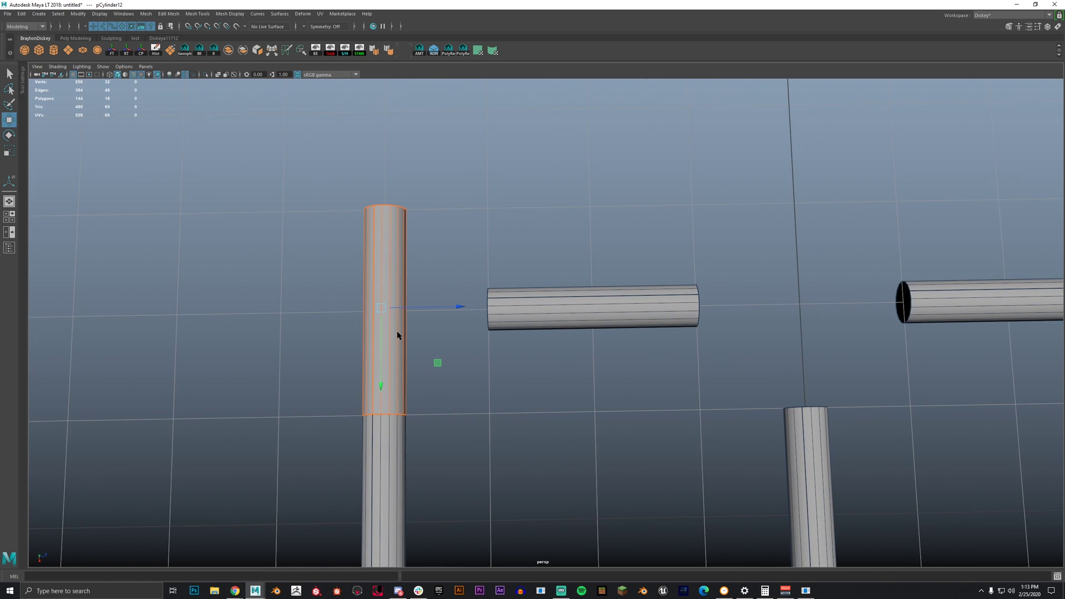
Step: Insert eight evenly spaced edge loops along the selected cylinder with the Insert Edge Loop tool in Multiple edge loops mode
shift+right_click(397, 335)
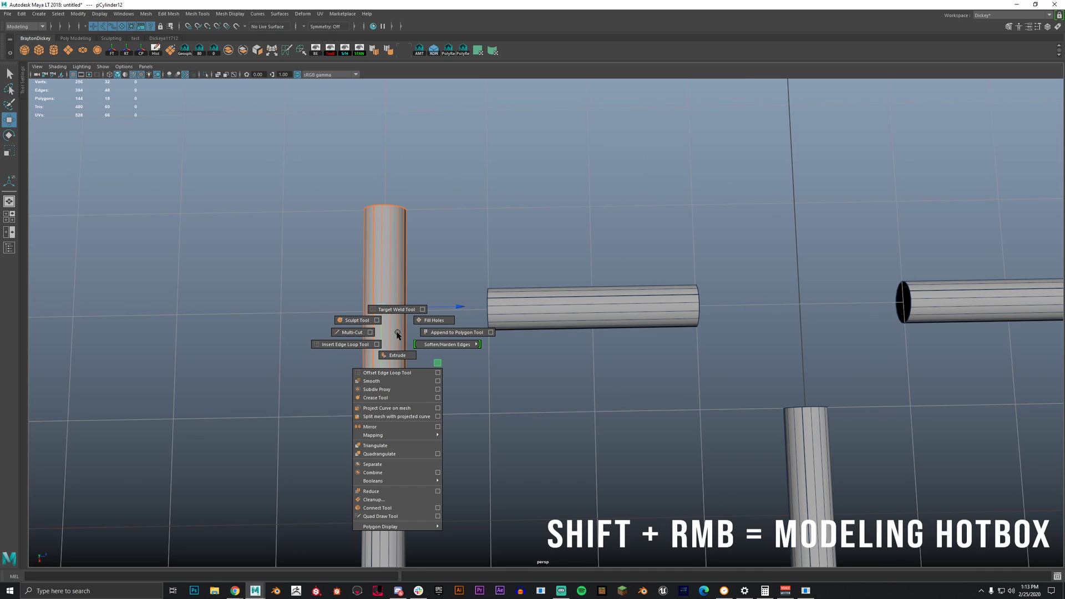
shift+right_drag(396, 332, 378, 348)
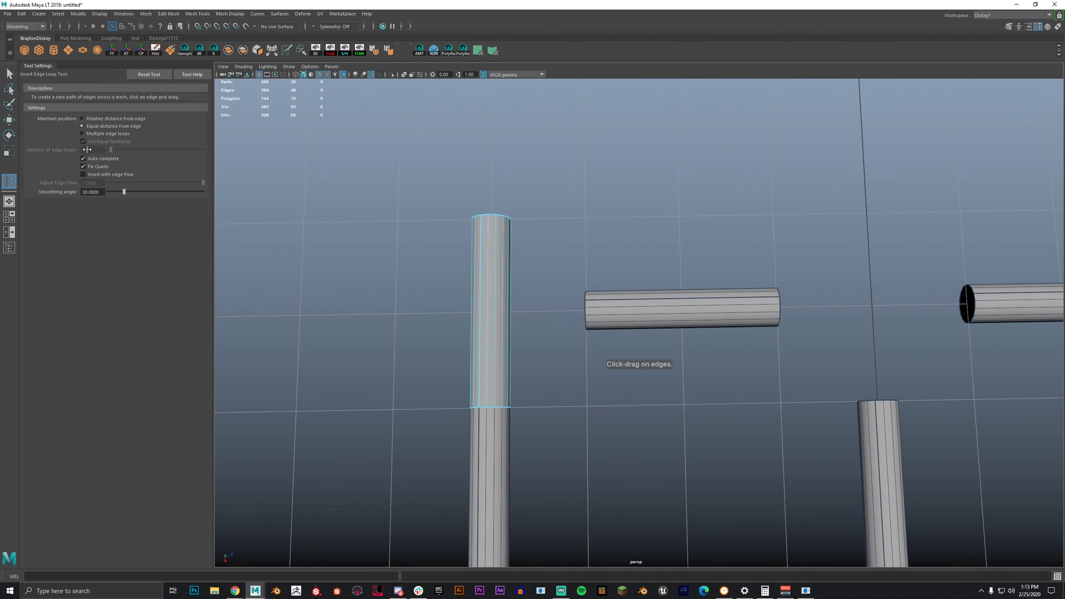
click(82, 134)
text(8)
key(Return)
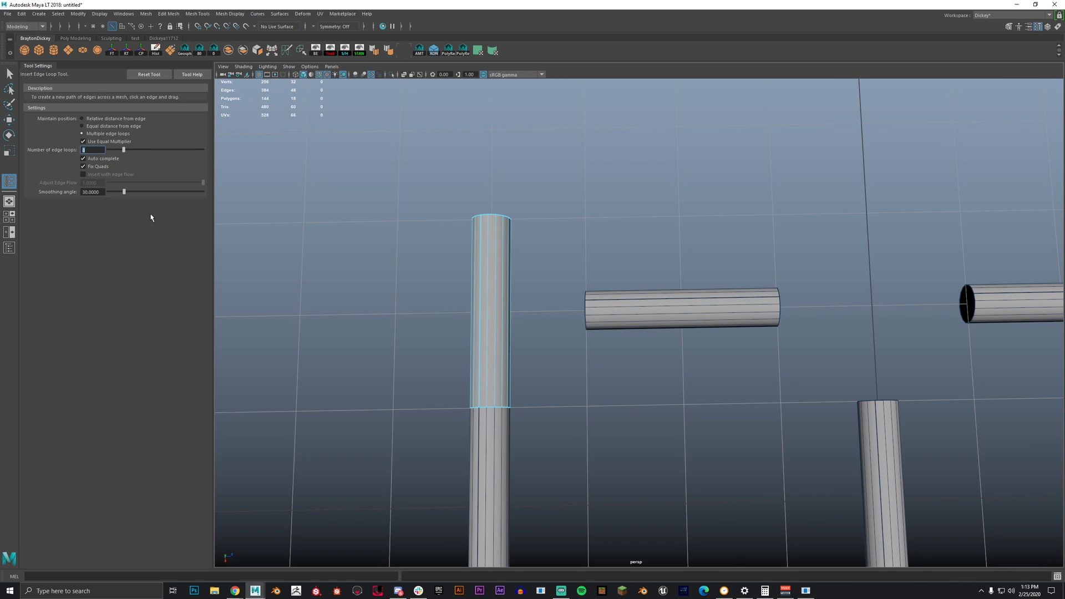
click(500, 318)
click(9, 74)
right_drag(472, 252, 546, 238)
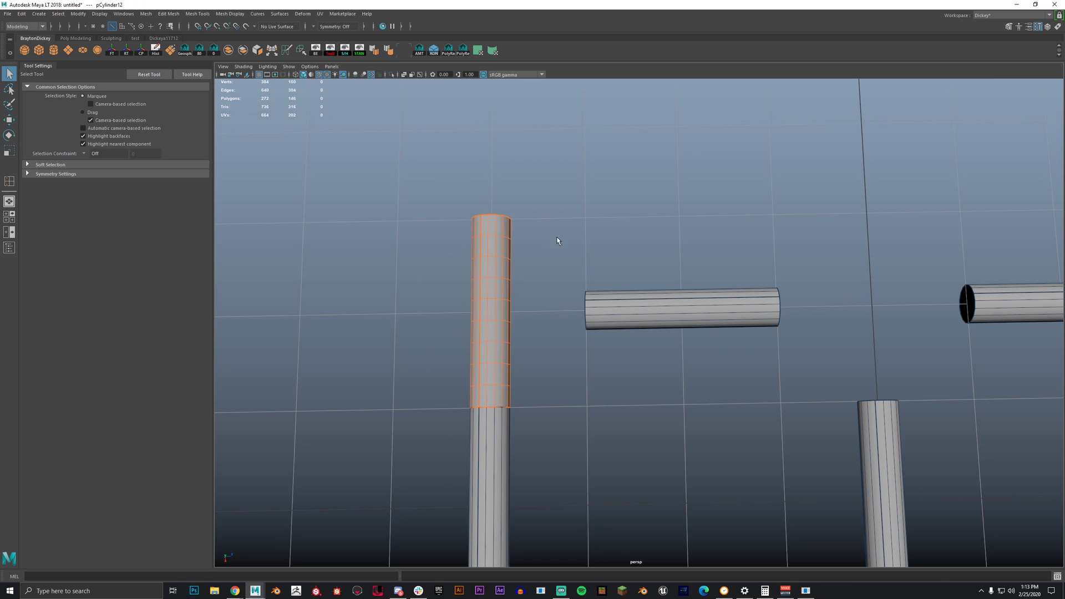
click(571, 328)
scroll(576, 373, down, 1)
scroll(633, 311, down, 3)
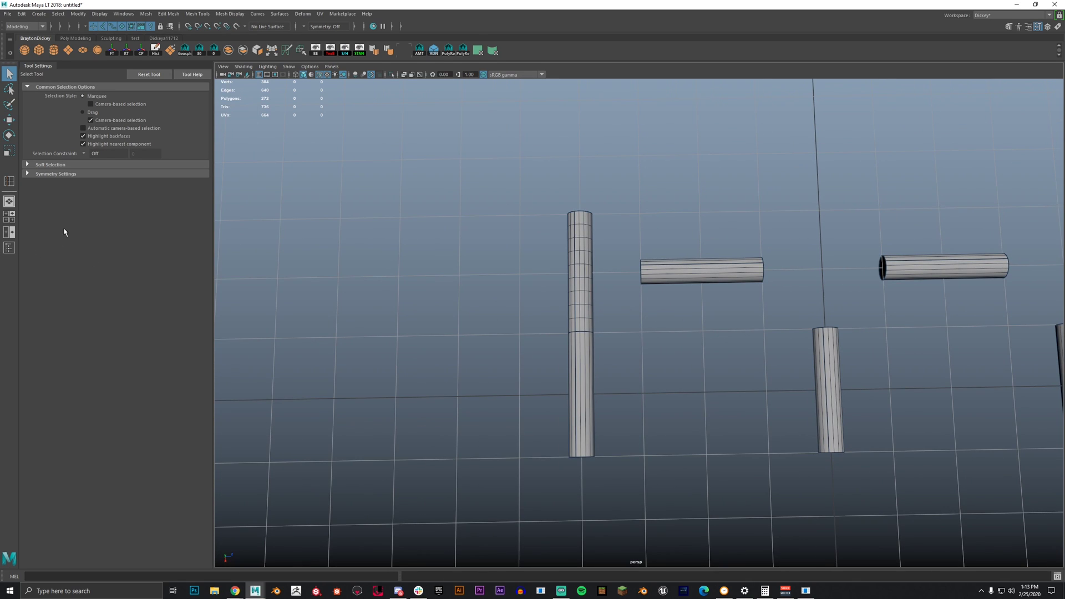
Step: Examine the edge loops on the subdivided cylinder next to the plain cylinder it touches
scroll(573, 258, up, 4)
alt+middle_drag(594, 242, 609, 288)
click(557, 293)
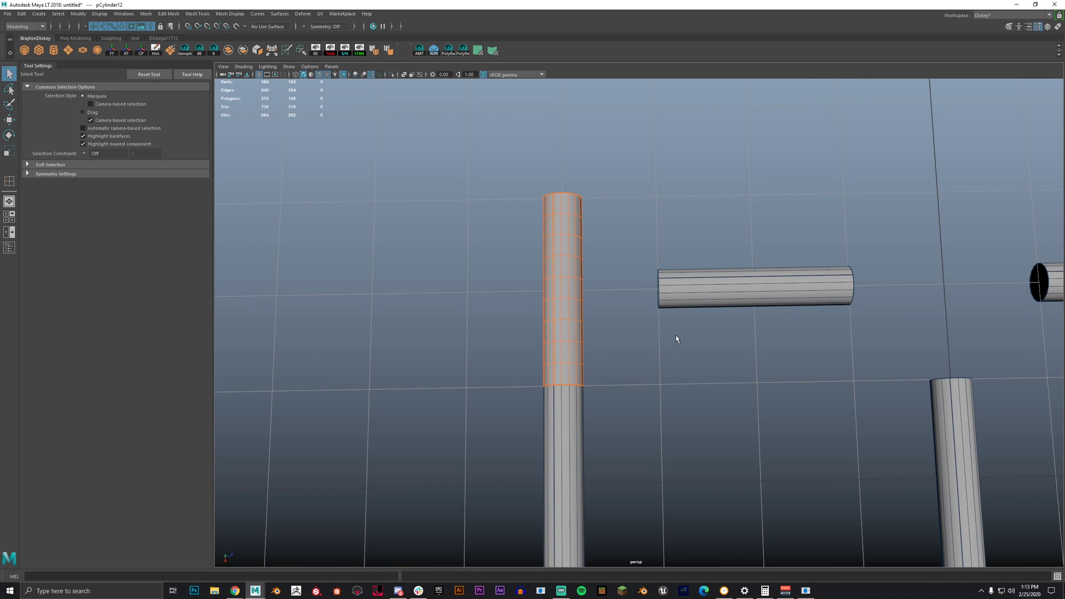
scroll(580, 404, down, 2)
scroll(600, 412, up, 1)
scroll(593, 420, down, 1)
alt+middle_drag(594, 420, 591, 362)
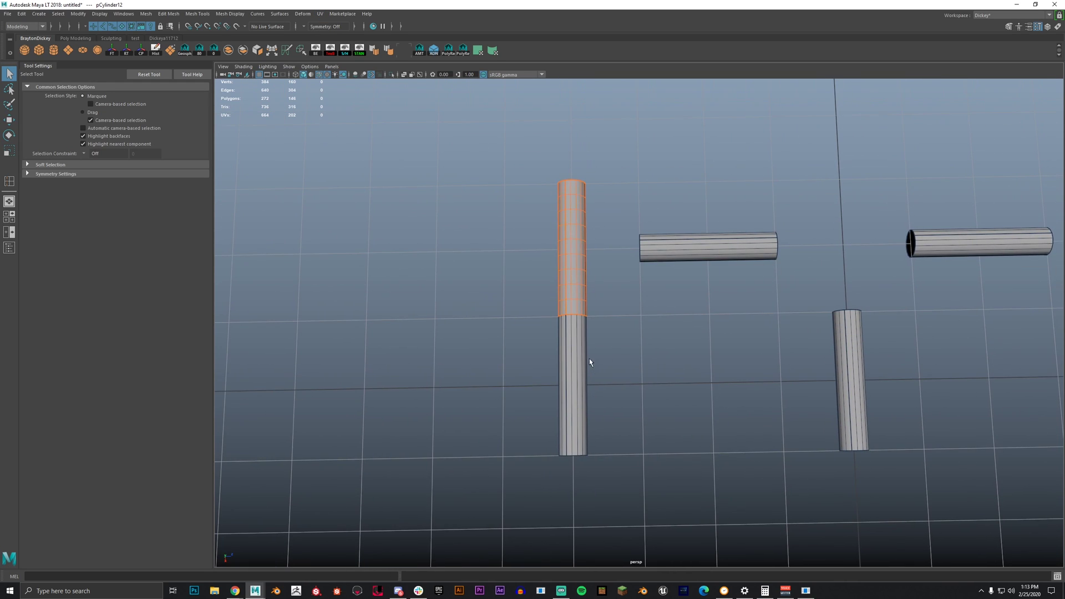
shift+drag(578, 353, 656, 217)
click(599, 336)
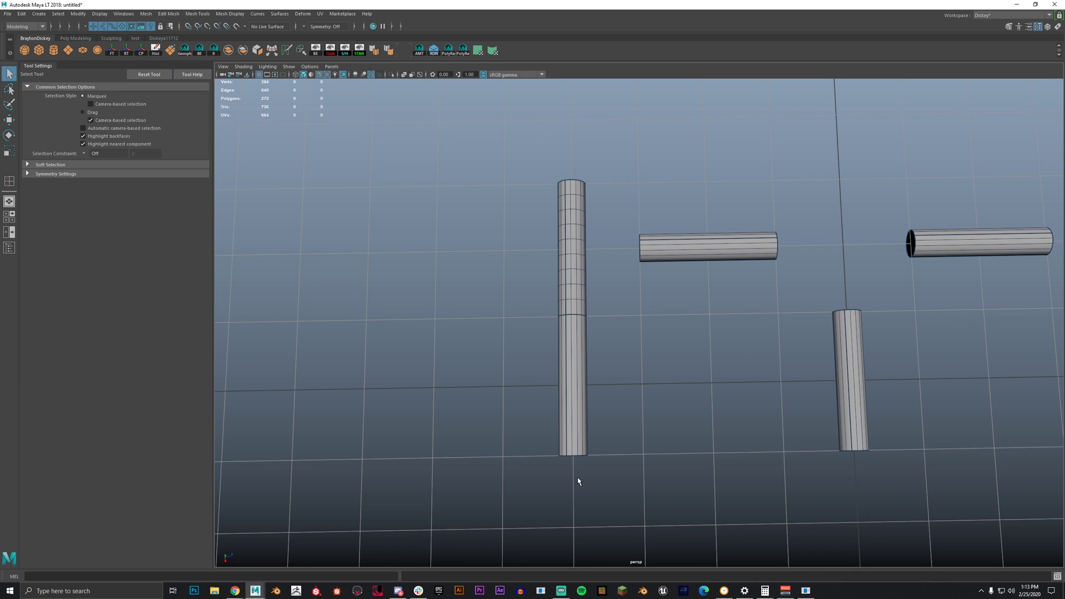
Step: Check the size and line spacing in the viewport's Grid Options
right_click(261, 74)
click(277, 88)
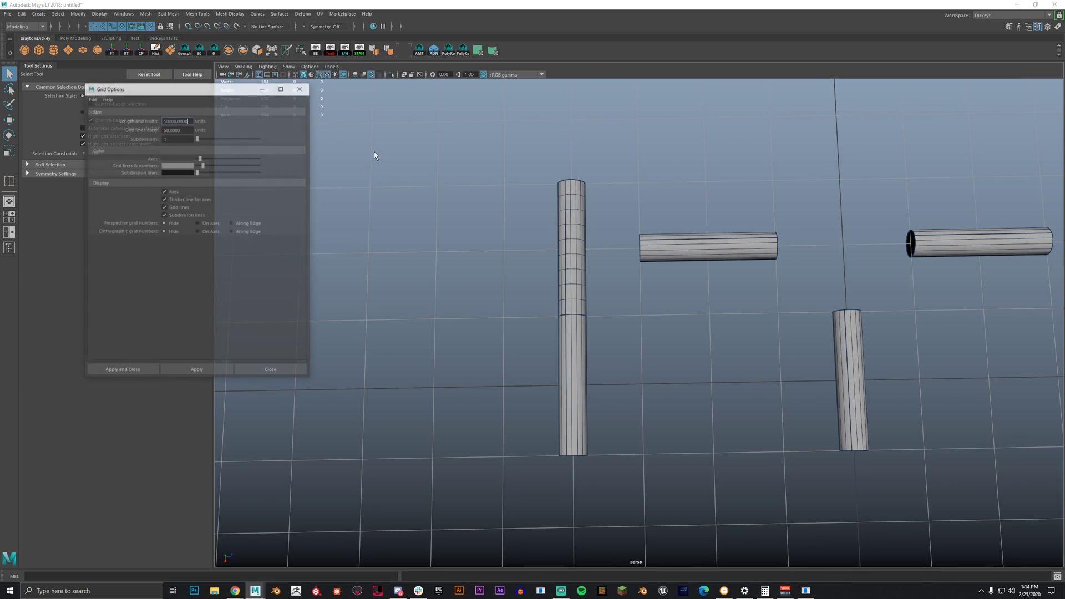
click(254, 369)
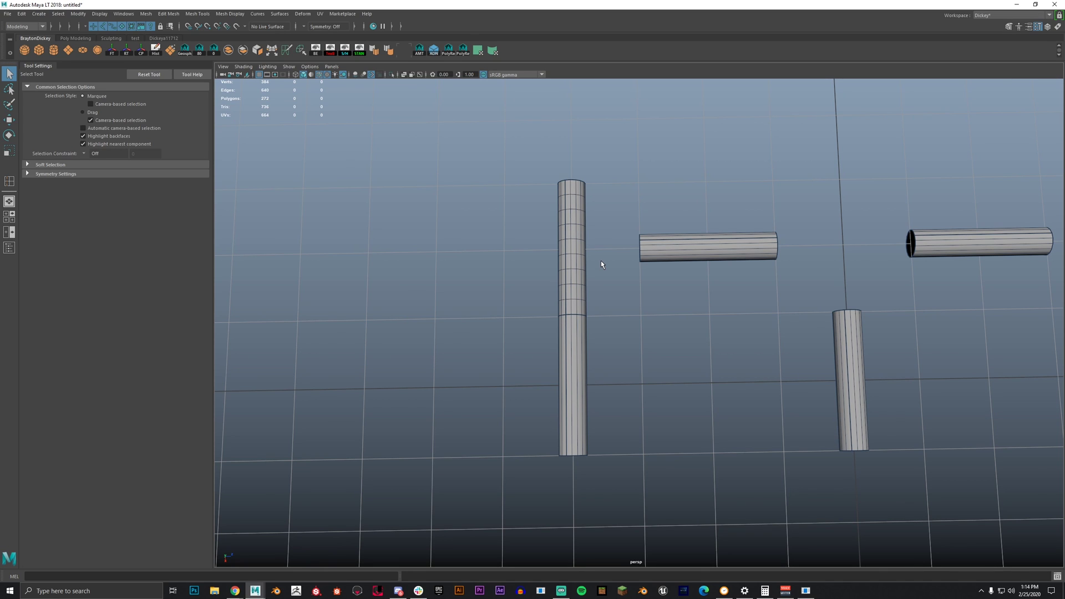
Step: Add a nonlinear Bend deformer to the subdivided cylinder
alt+drag(601, 264, 603, 235)
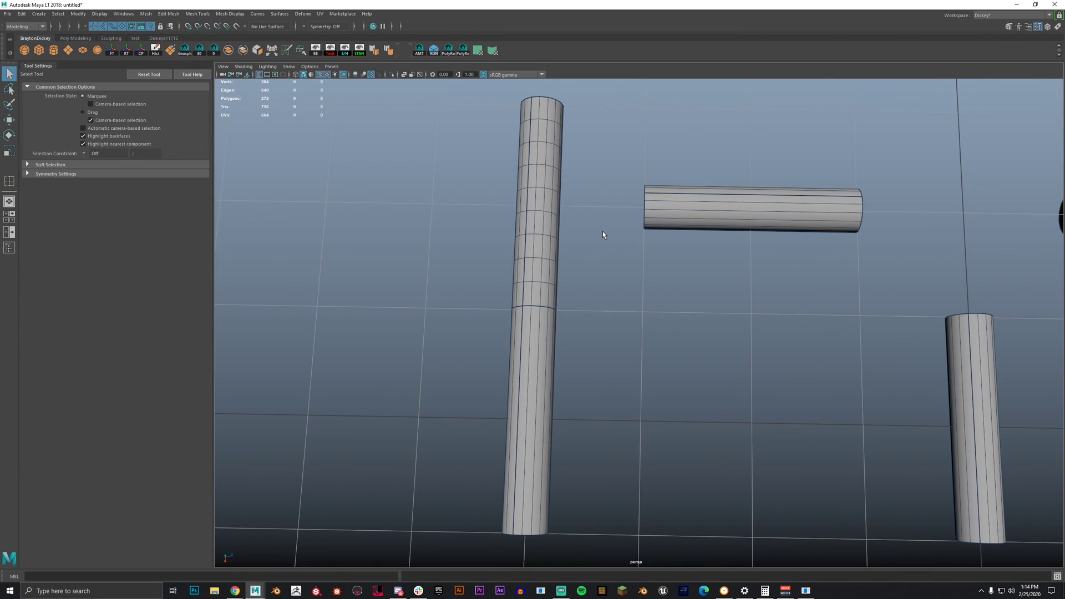
scroll(603, 231, down, 3)
alt+drag(594, 237, 623, 194)
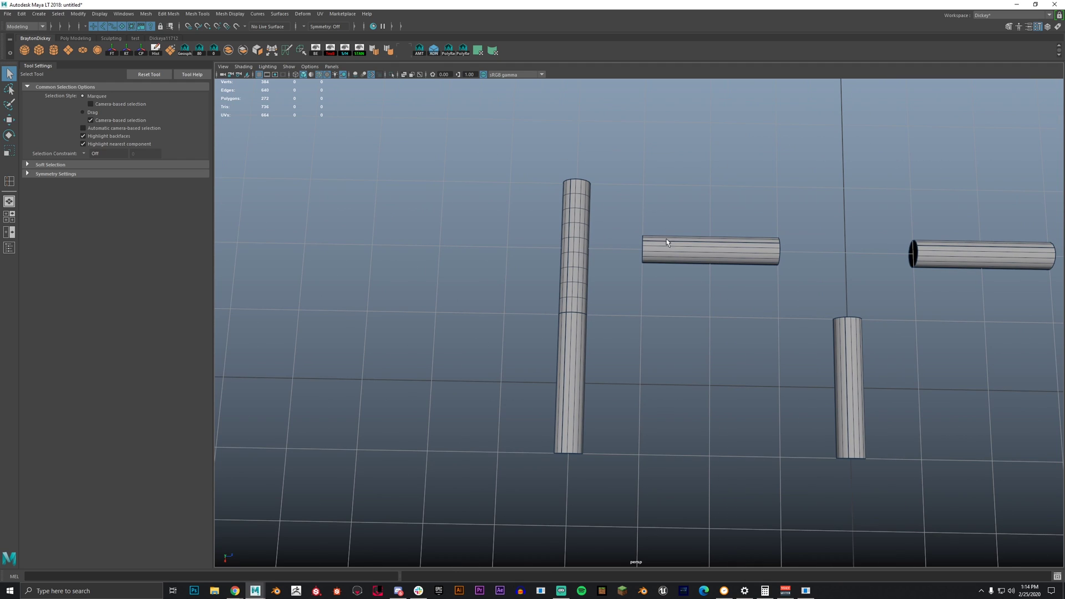
scroll(659, 259, down, 2)
scroll(659, 259, up, 4)
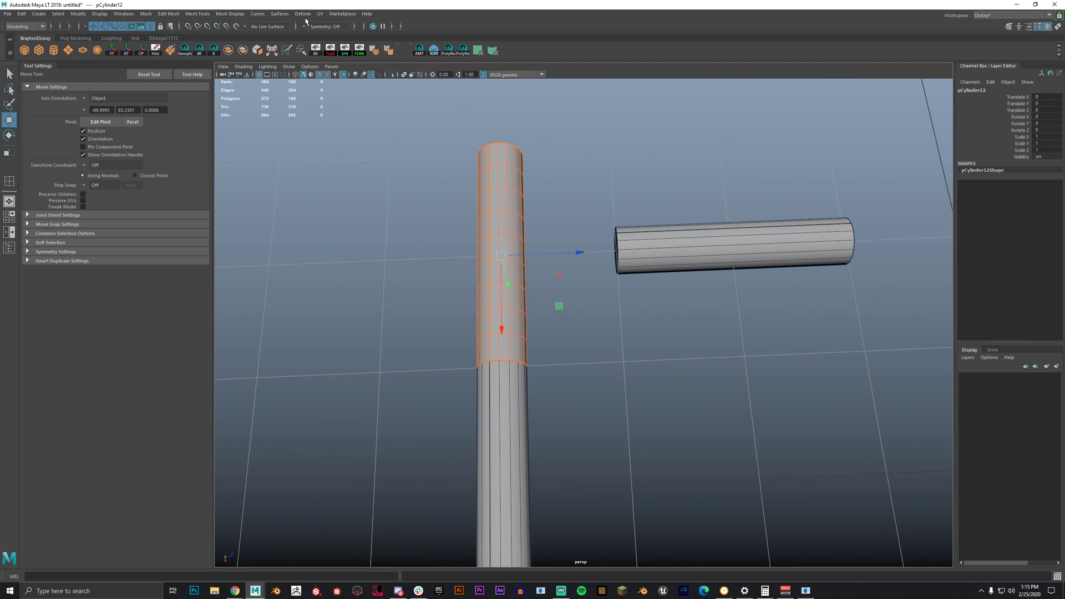
click(302, 13)
mouse_move(369, 74)
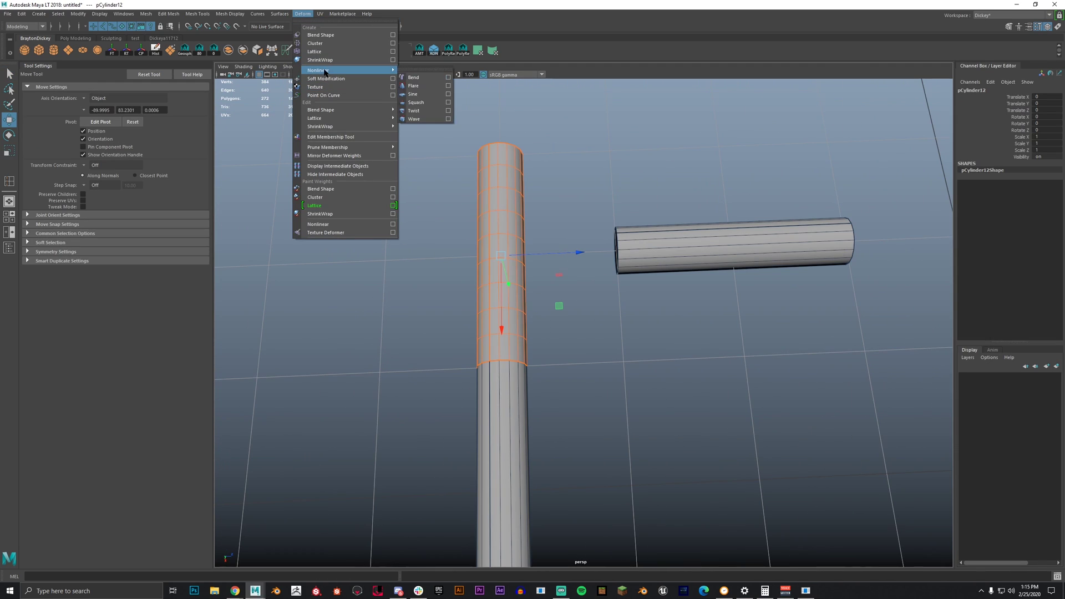
click(410, 77)
alt+drag(643, 344, 843, 255)
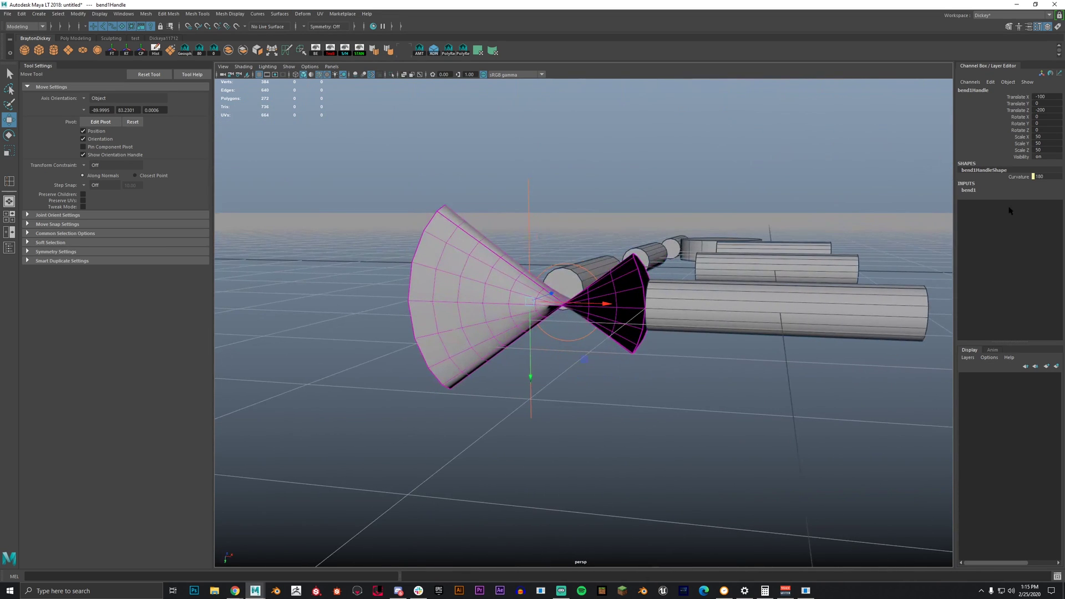
Step: Set the bend deformer's curvature to 90, its low bound to 0 and its high bound to 2
click(979, 191)
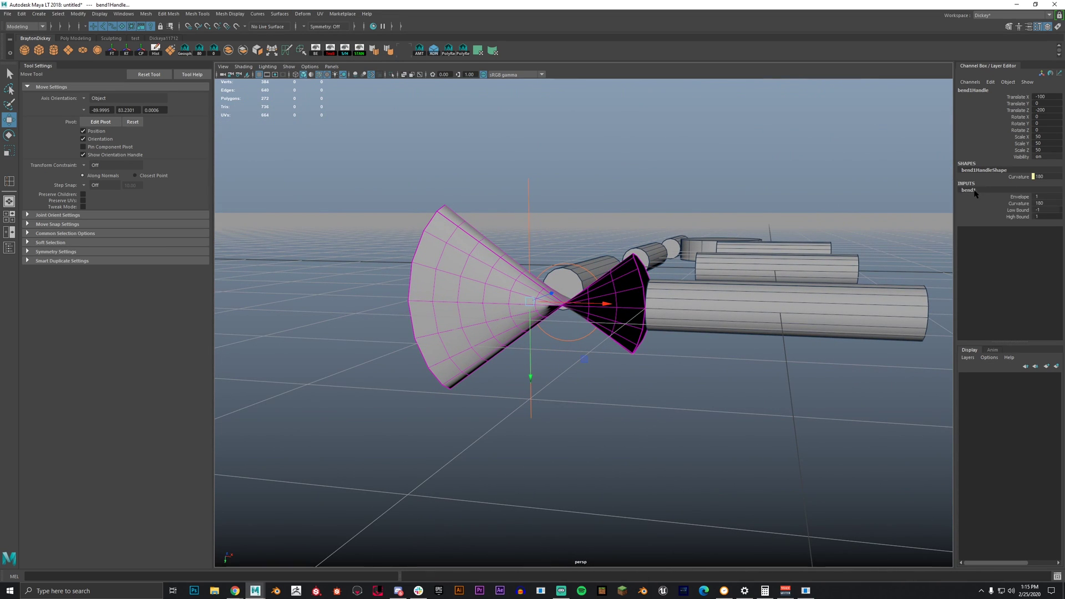
click(1048, 204)
text(90)
key(Return)
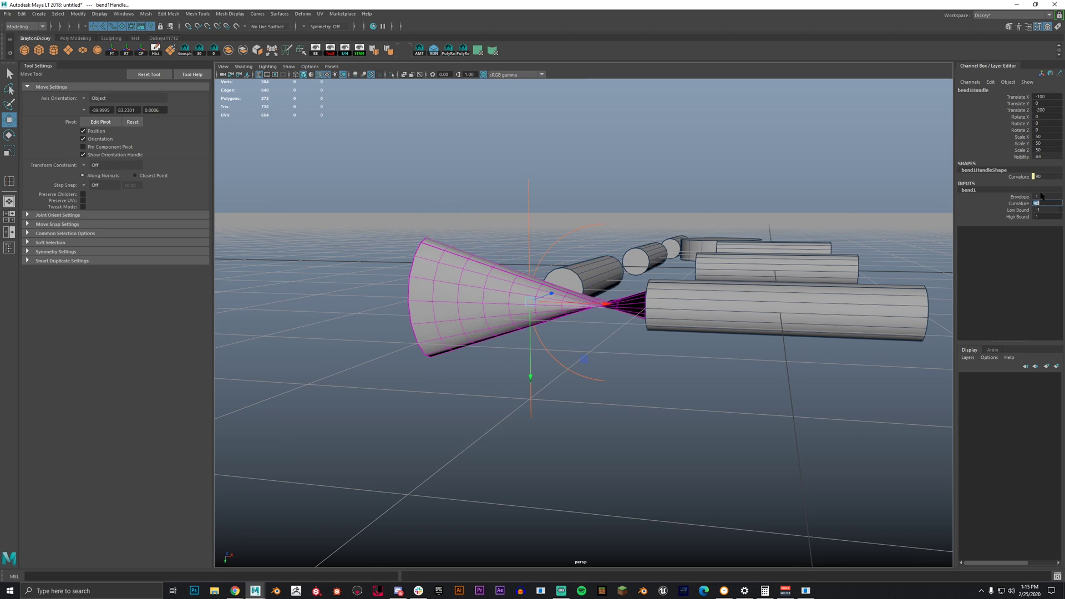
key(Tab)
key(Tab)
key(Return)
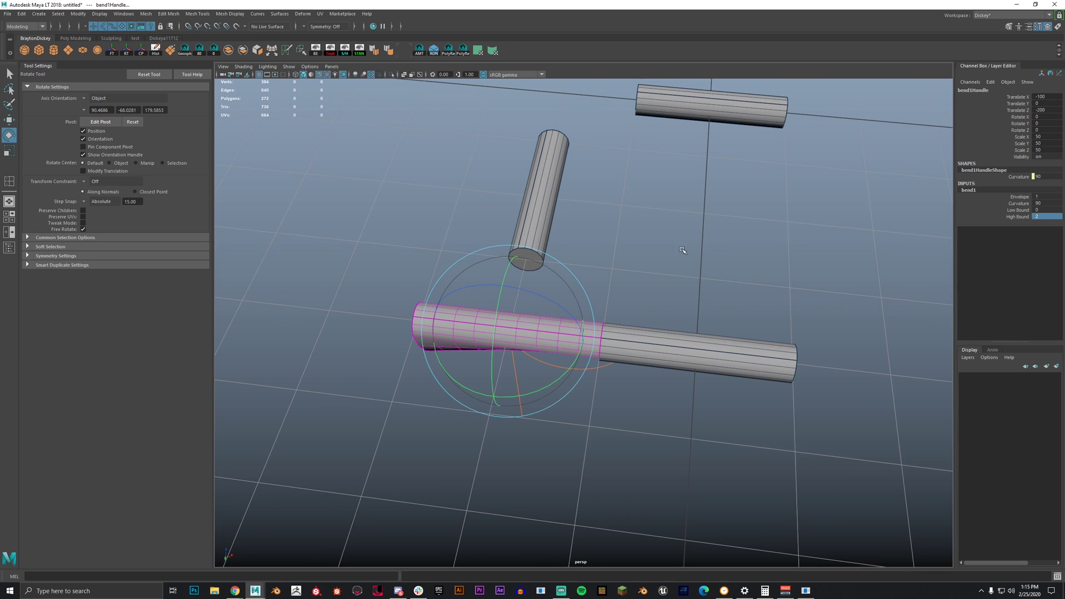
Step: Rotate the bend handle 90 degrees about X
alt+drag(682, 251, 142, 185)
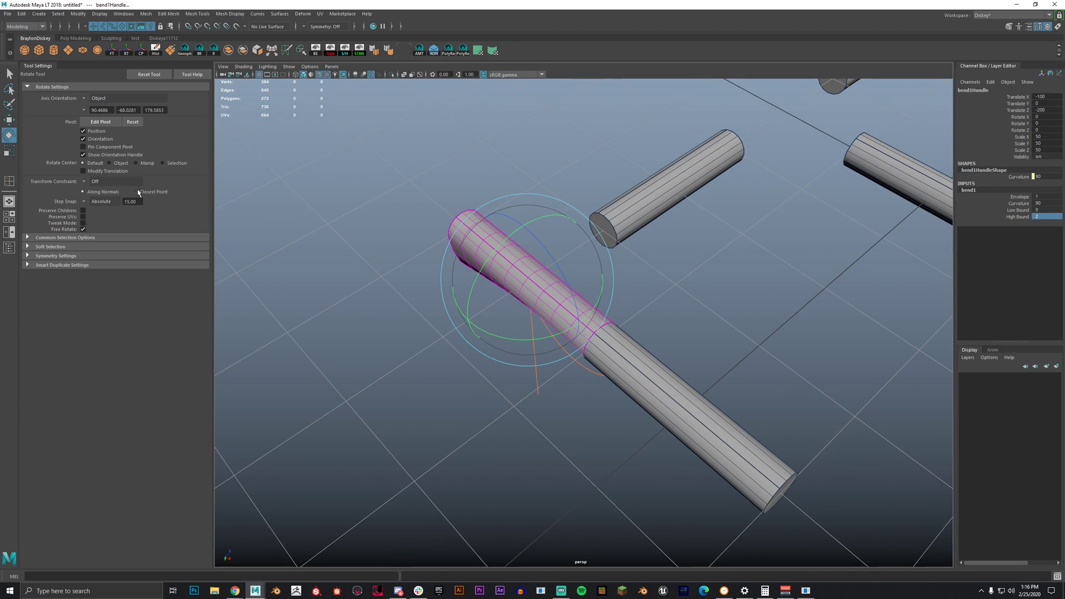
alt+drag(680, 237, 666, 235)
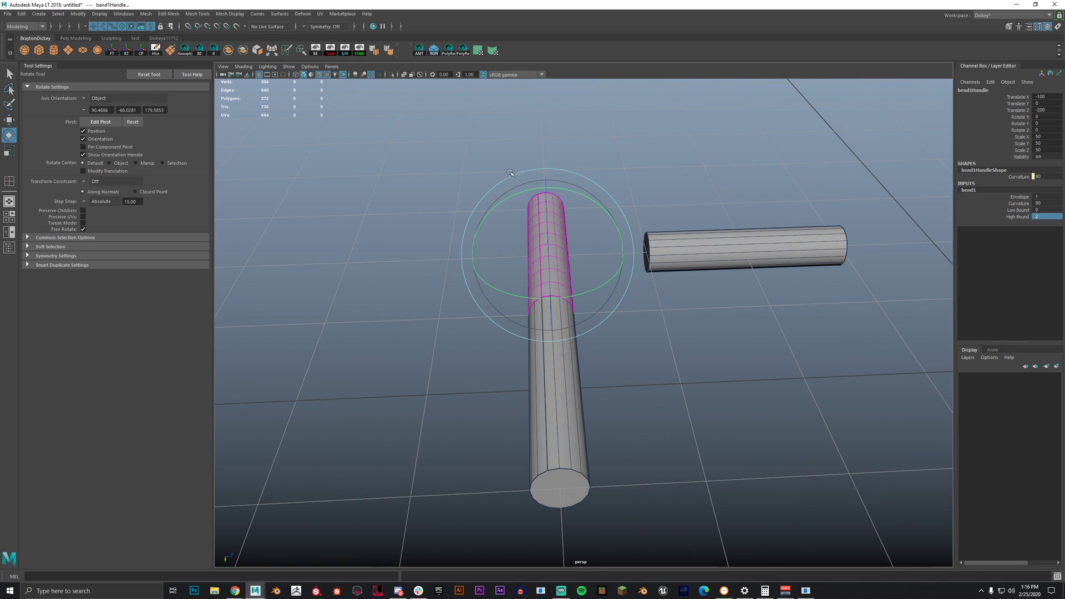
drag(592, 201, 540, 196)
alt+drag(583, 302, 544, 392)
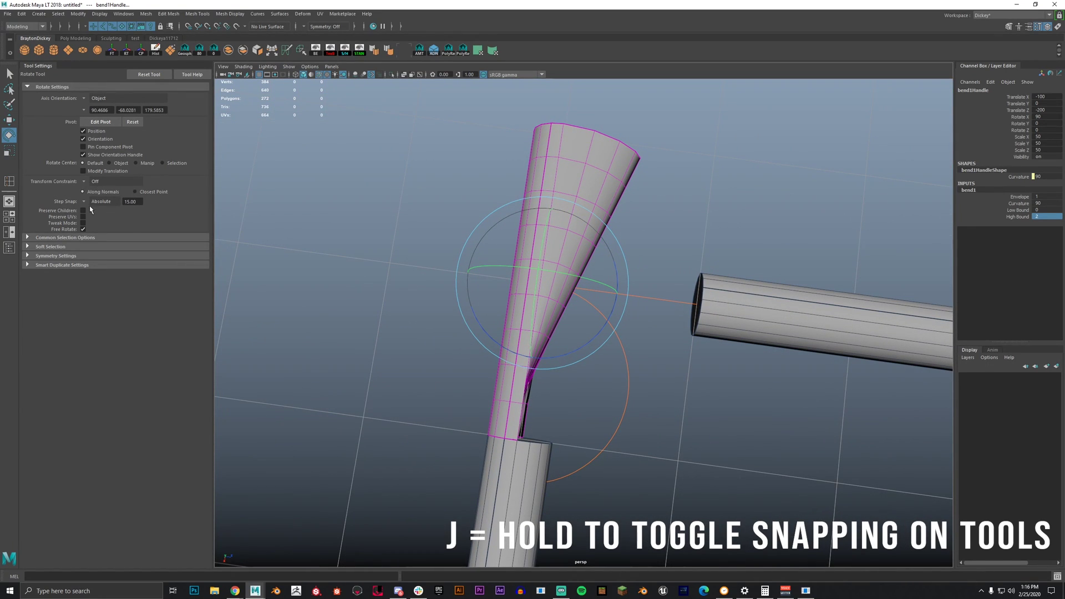
Step: Rotate the bend handle to 180 degrees about Z with step snapping
key(j)
key(j)
alt+middle_drag(675, 383, 666, 312)
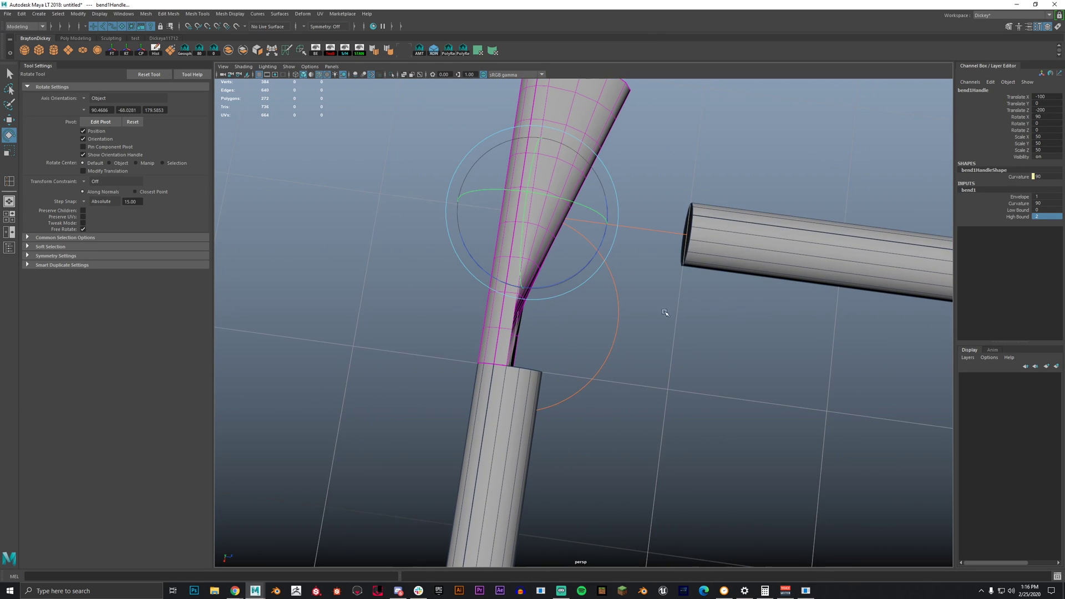
key(f)
key(j)
mouse_move(744, 373)
middle_down()
mouse_move(699, 279)
mouse_move(738, 363)
middle_up()
key(ctrl+z)
alt+drag(738, 363, 665, 392)
mouse_move(665, 392)
alt+middle_down()
mouse_move(658, 350)
mouse_move(663, 400)
alt+middle_up()
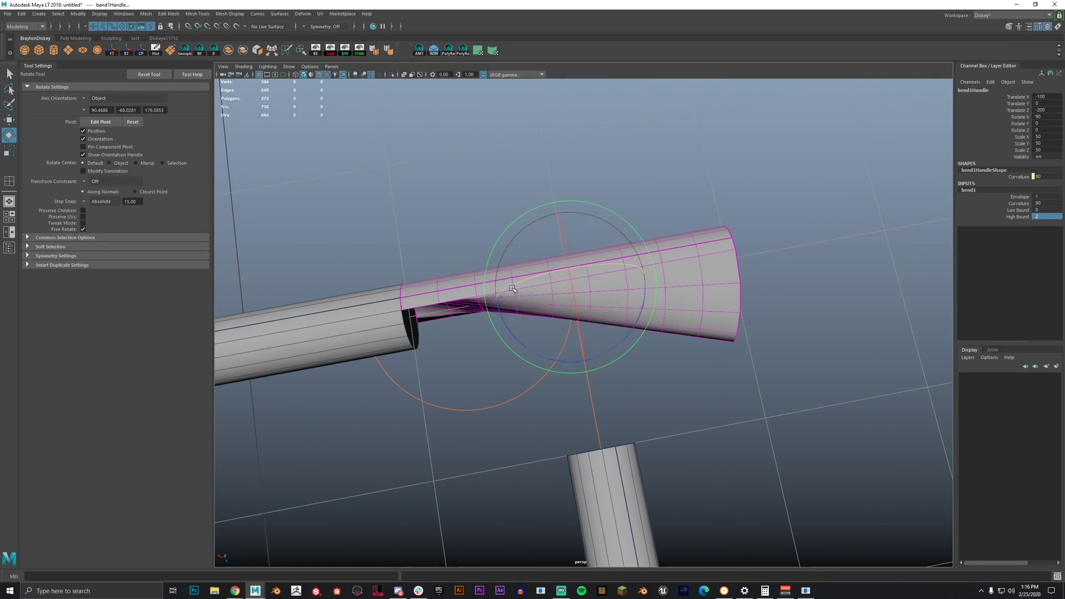
drag(513, 289, 627, 276)
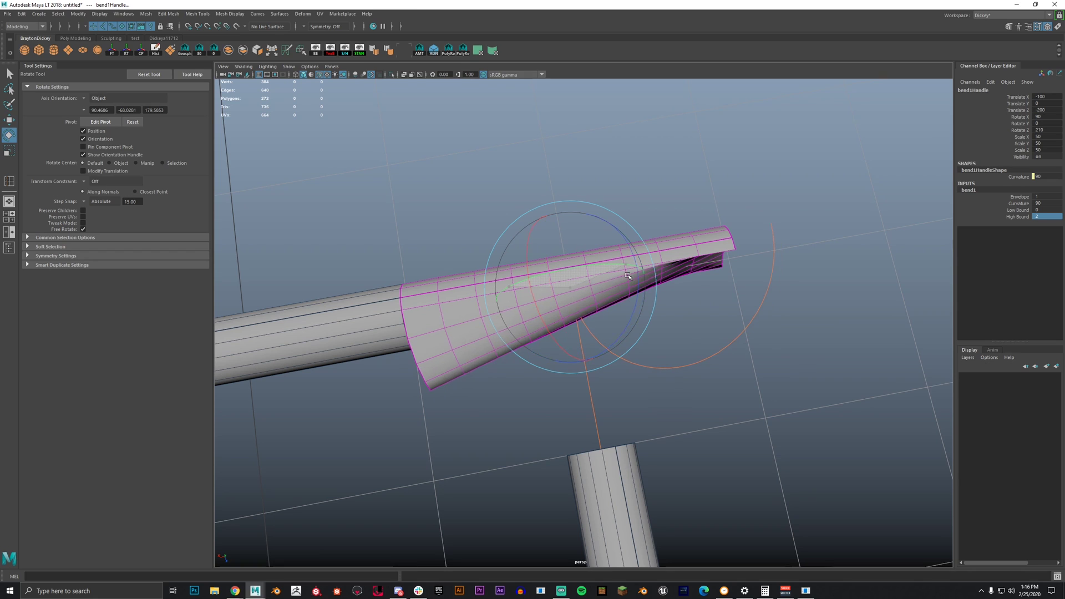
alt+drag(715, 427, 719, 355)
middle_drag(780, 388, 814, 397)
alt+drag(811, 356, 820, 414)
Step: Snap the bend handle to the joint between the two cylinders, at X -50
key(w)
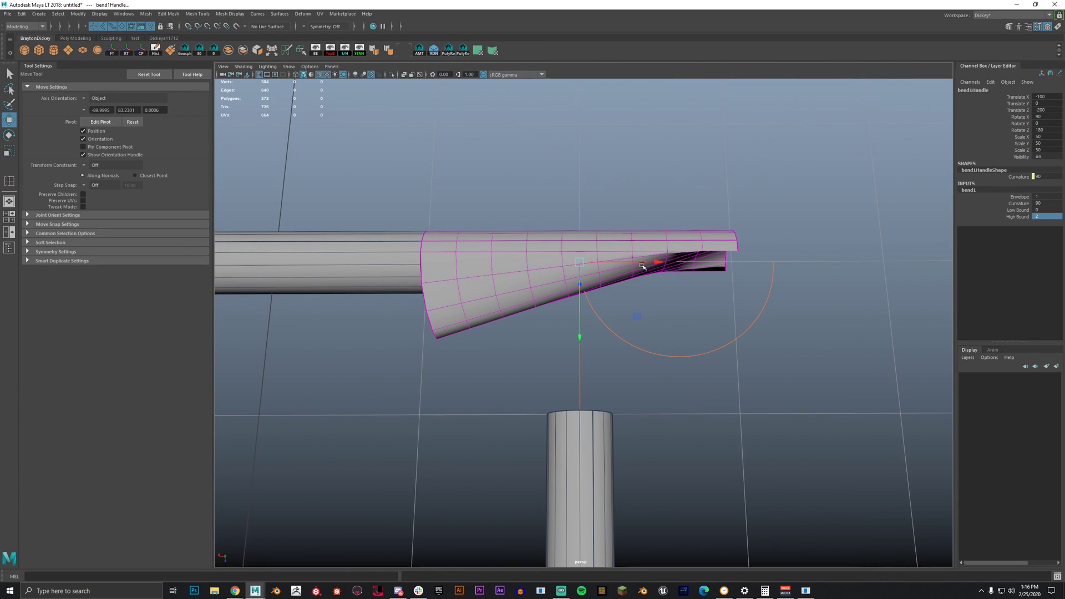
alt+drag(642, 266, 650, 270)
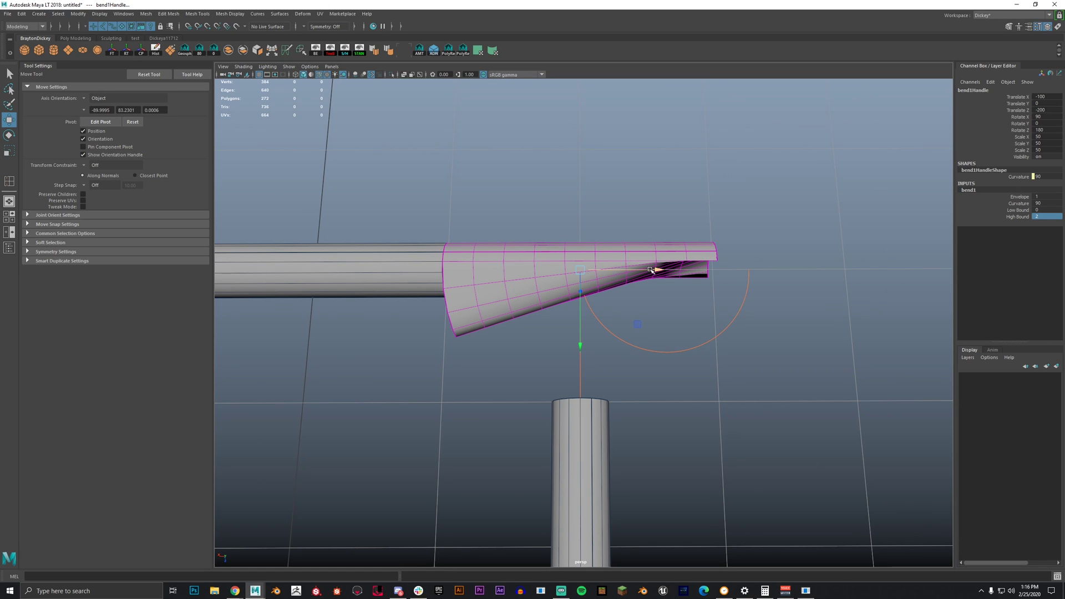
key(v)
drag(653, 270, 435, 273)
Step: Rotate the bend handle to -90 degrees about X and try moving it near the joint
alt+drag(644, 285, 643, 224)
key(e)
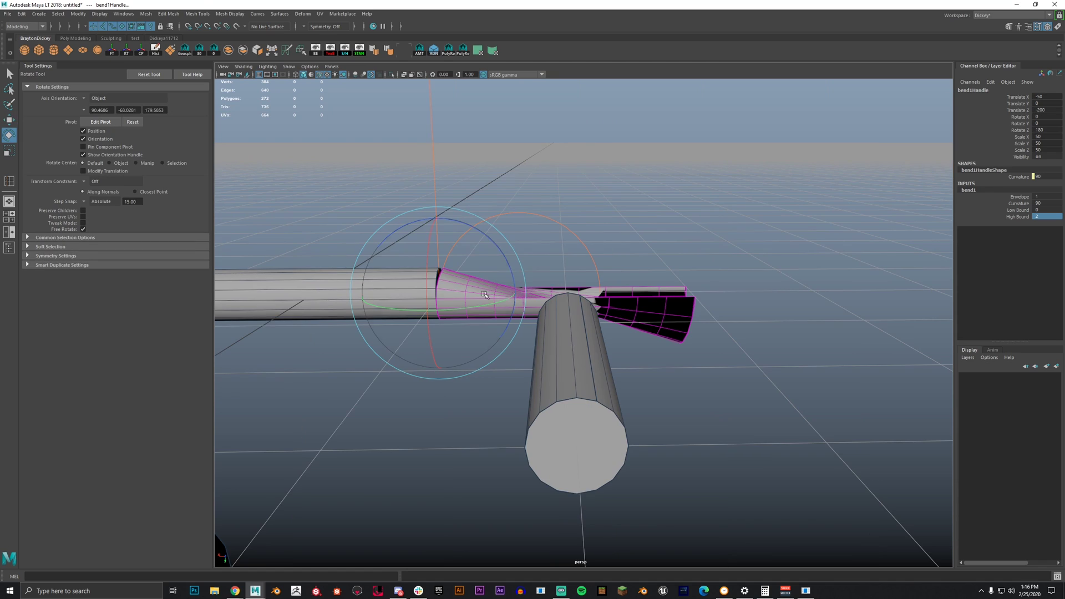
drag(426, 283, 427, 374)
drag(426, 375, 428, 391)
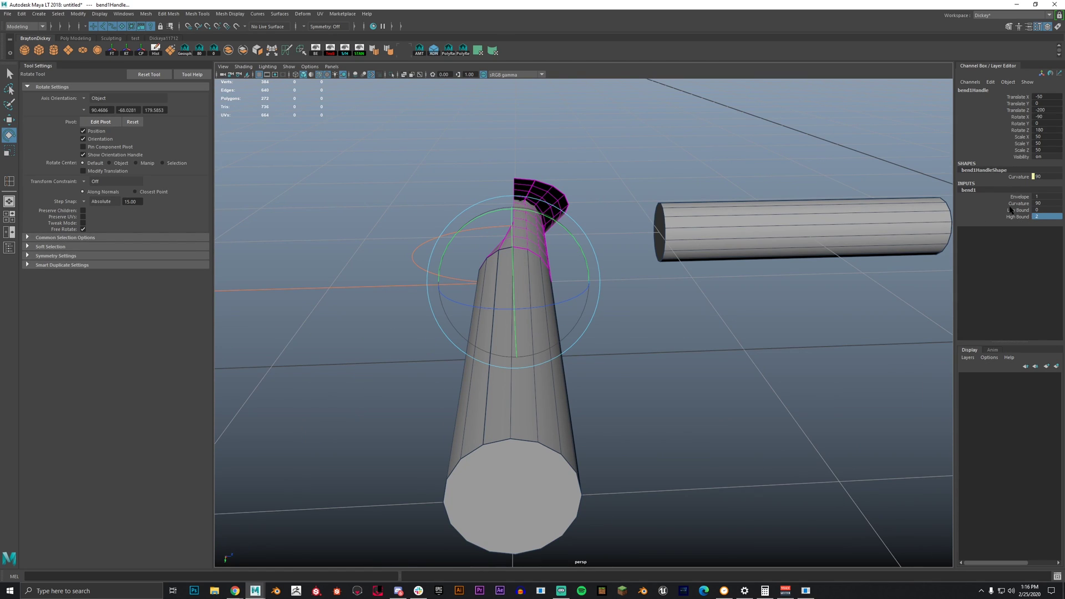
alt+drag(677, 264, 569, 350)
key(w)
drag(588, 347, 641, 380)
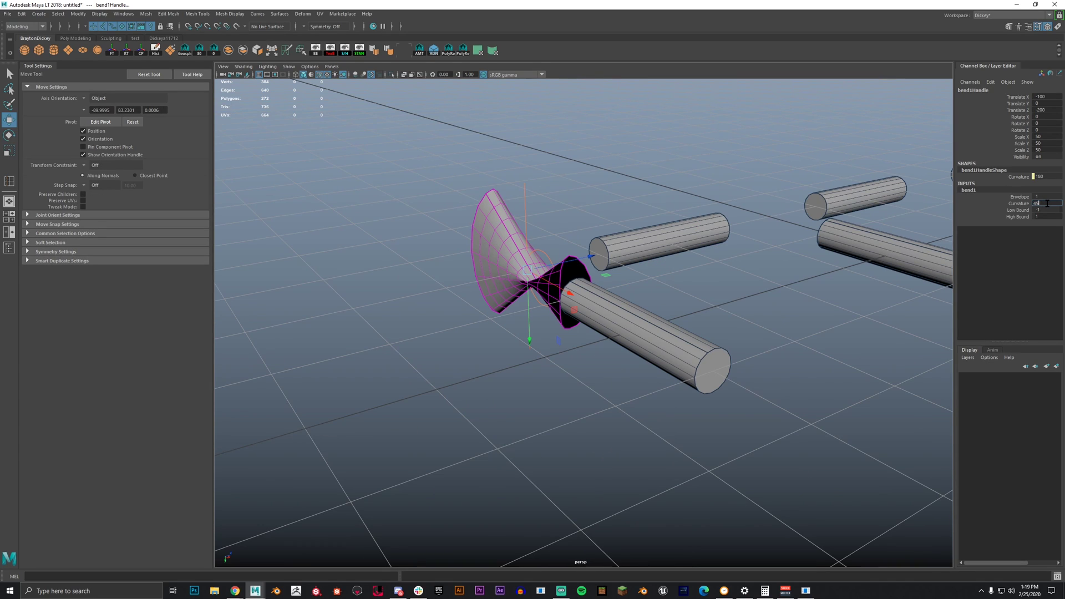
Step: Set the bend deformer's curvature to 45
key(Return)
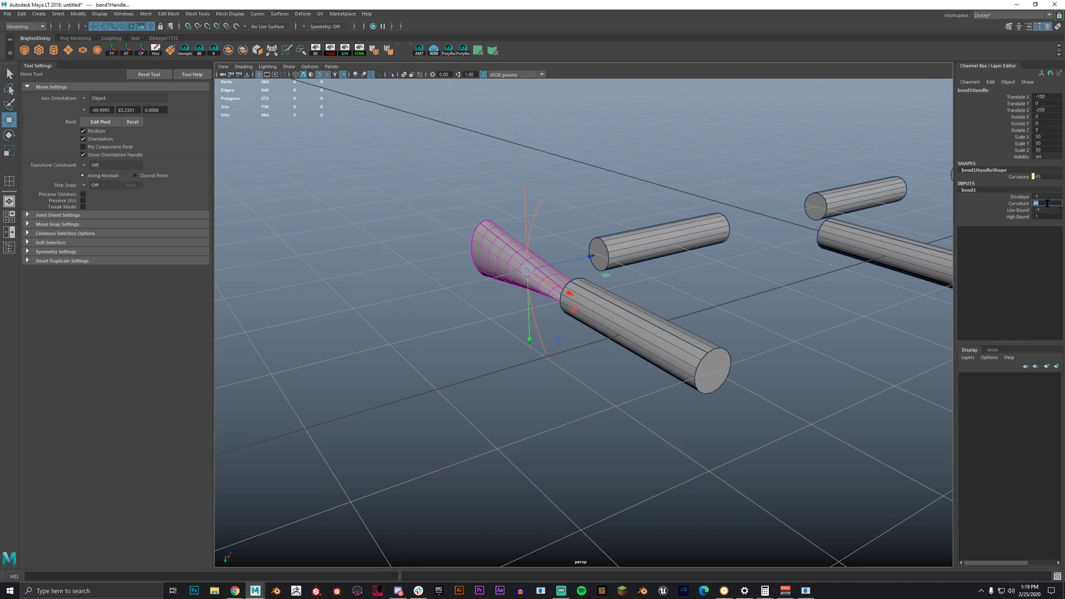
Step: Set the bend deformer's low bound to 0 and high bound to 2
key(Tab)
text(0)
key(Tab)
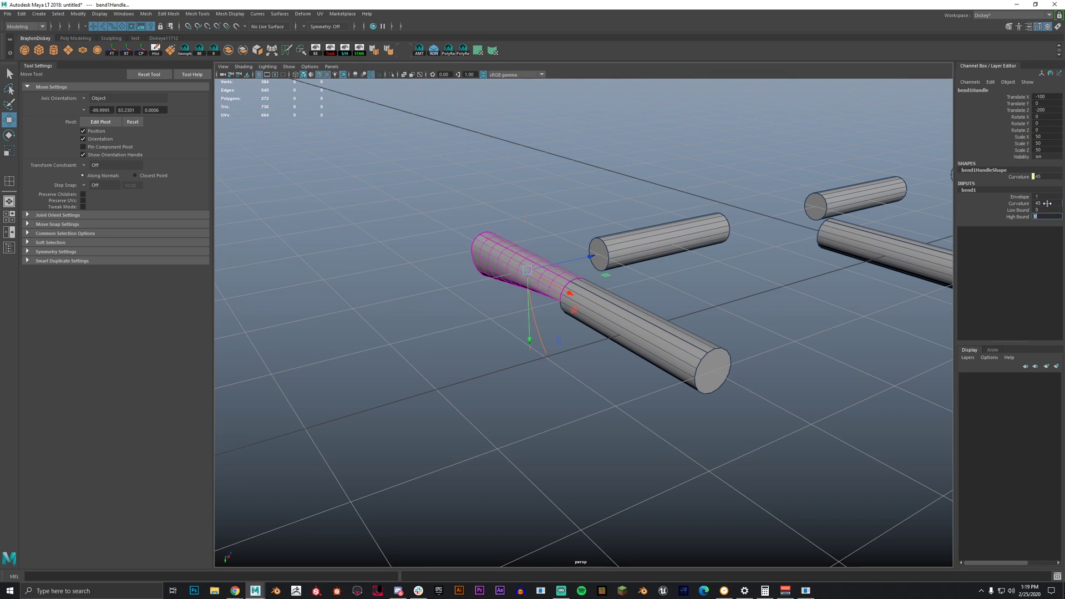
text(2)
key(Return)
Step: Rotate the bend handle to 90 degrees about X and -90 degrees about Y
alt+drag(643, 333, 704, 297)
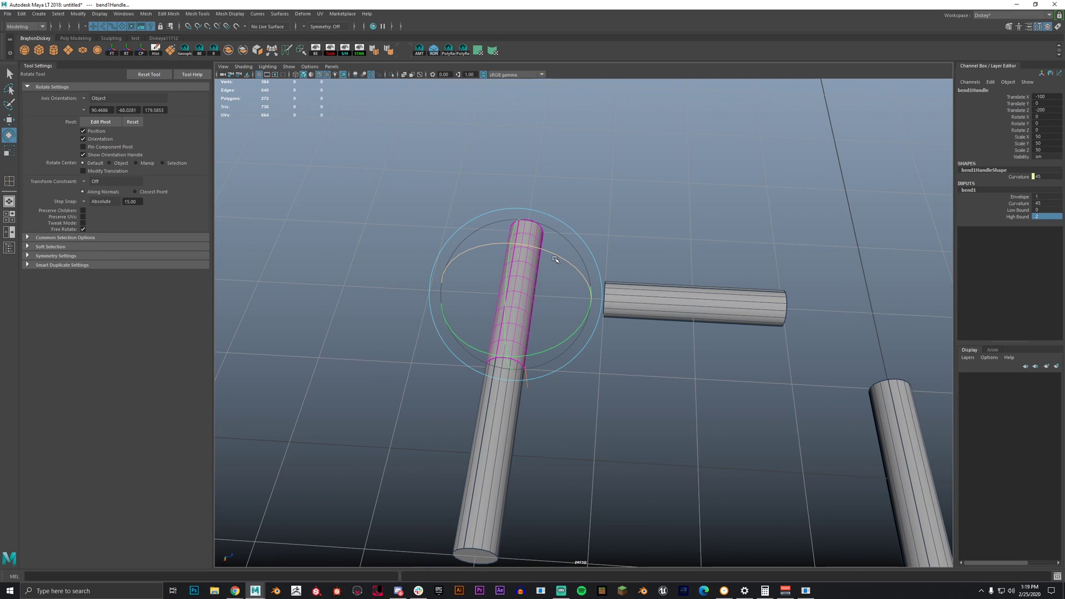
drag(555, 259, 587, 348)
alt+drag(623, 362, 641, 382)
Step: Snap the bend handle along the pipe to the joint with the straight cylinder, at X -50
key(w)
alt+drag(711, 390, 713, 329)
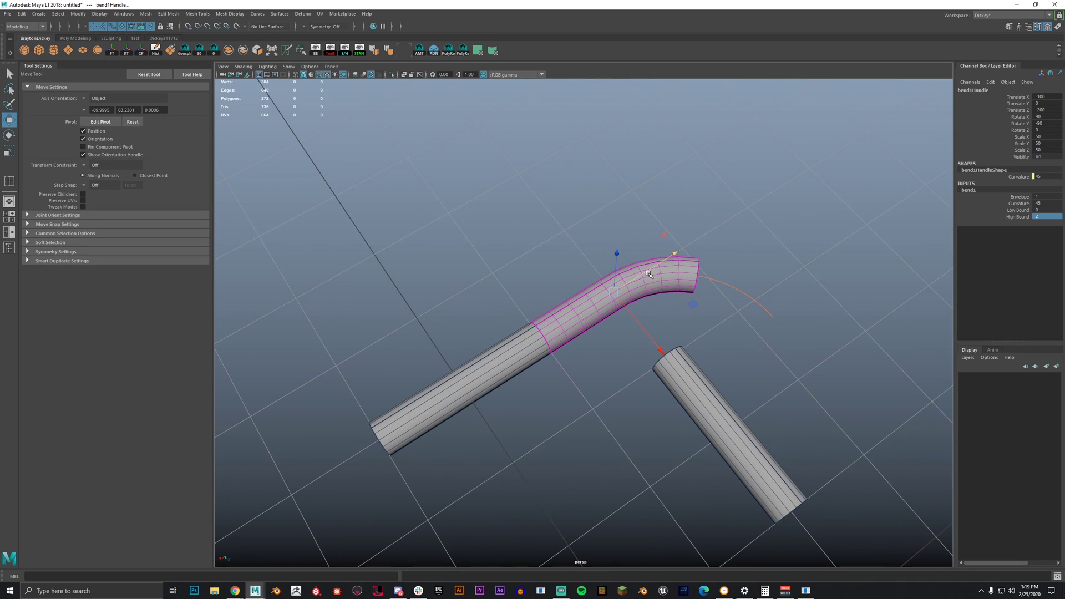
drag(649, 274, 548, 357)
scroll(580, 361, up, 5)
alt+middle_drag(581, 361, 507, 333)
scroll(558, 353, down, 4)
alt+drag(506, 333, 702, 308)
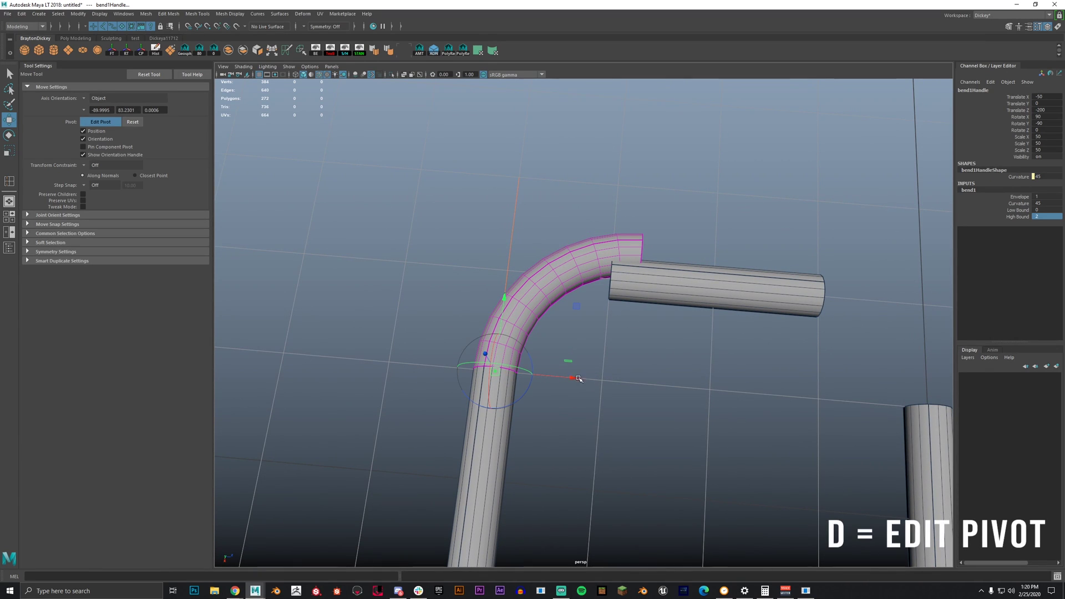
Step: Move the bend handle's pivot sideways and snap it in line with the free end of the bent section
drag(572, 379, 588, 380)
key(v)
middle_drag(653, 236, 644, 240)
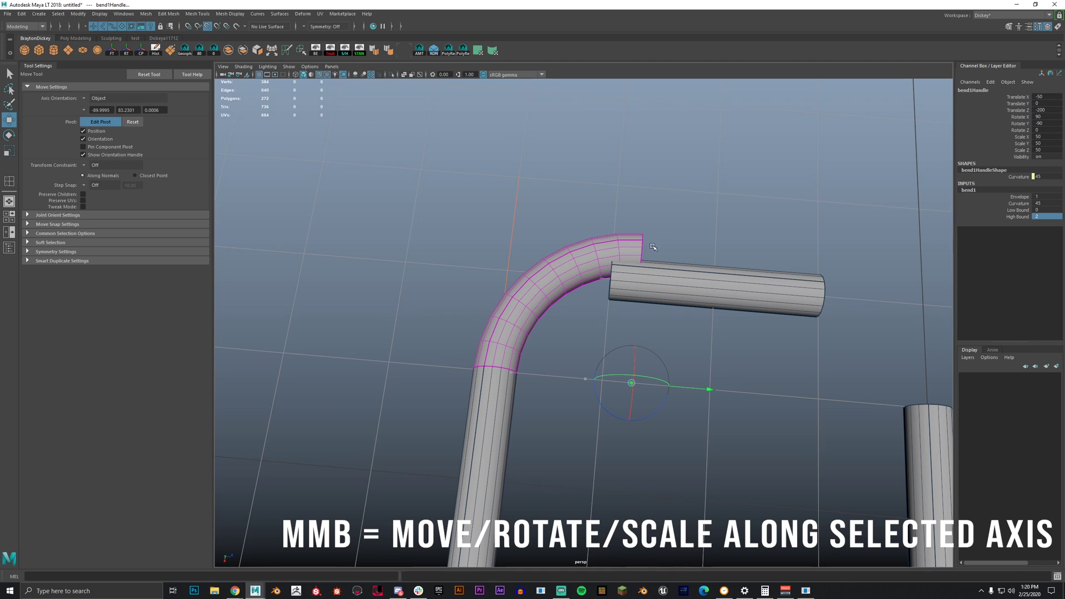
alt+drag(694, 444, 730, 453)
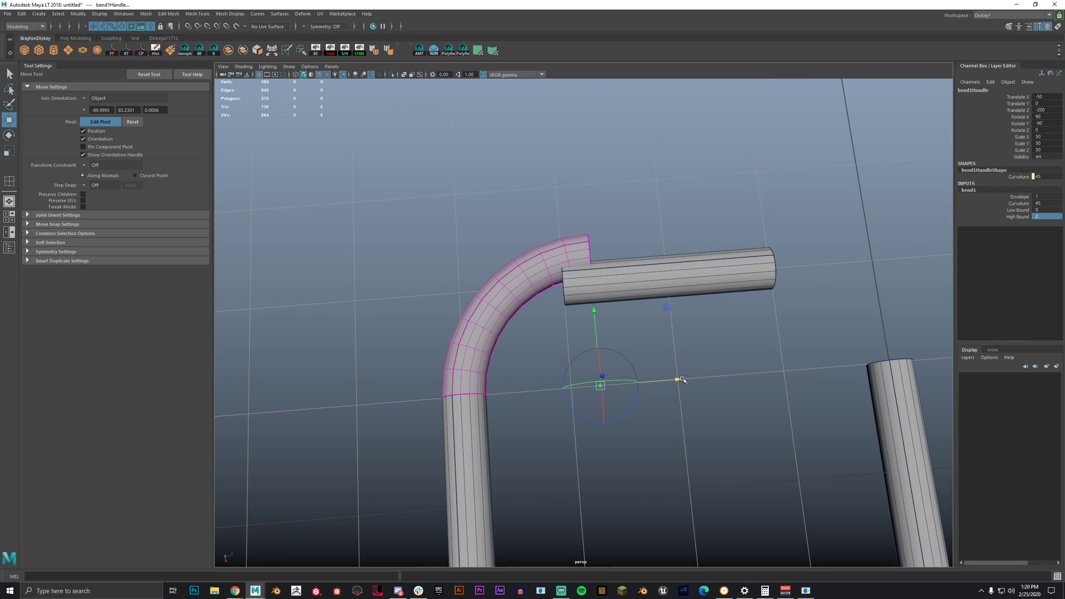
Step: Leave pivot editing and snap the bend handle to Z -213.662 so the bend meets the second straight cylinder's end
key(Insert)
key(v)
drag(677, 381, 563, 307)
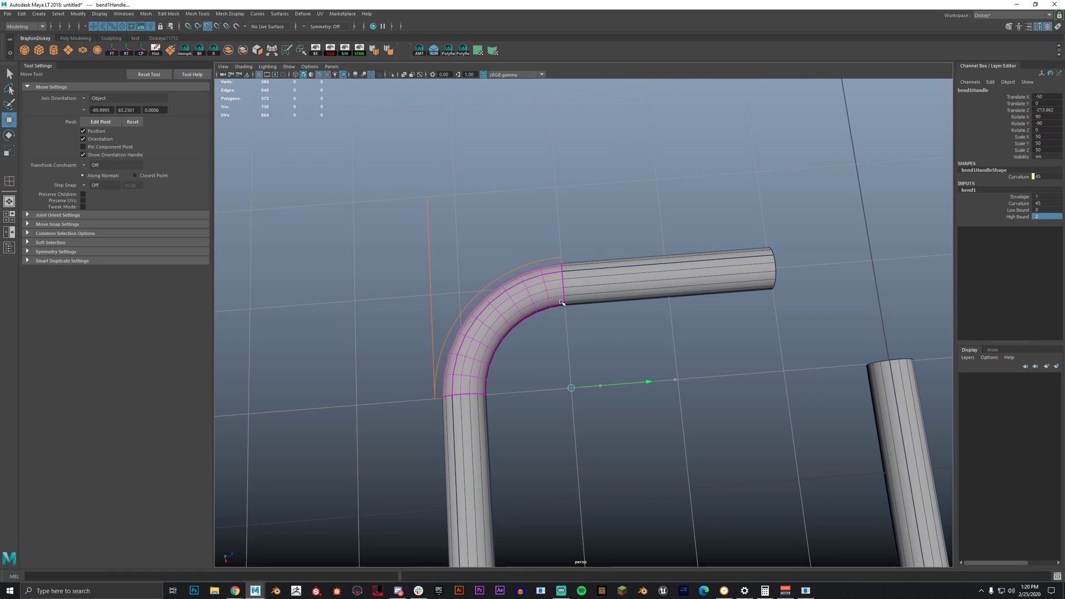
alt+middle_drag(618, 262, 628, 267)
scroll(629, 268, up, 5)
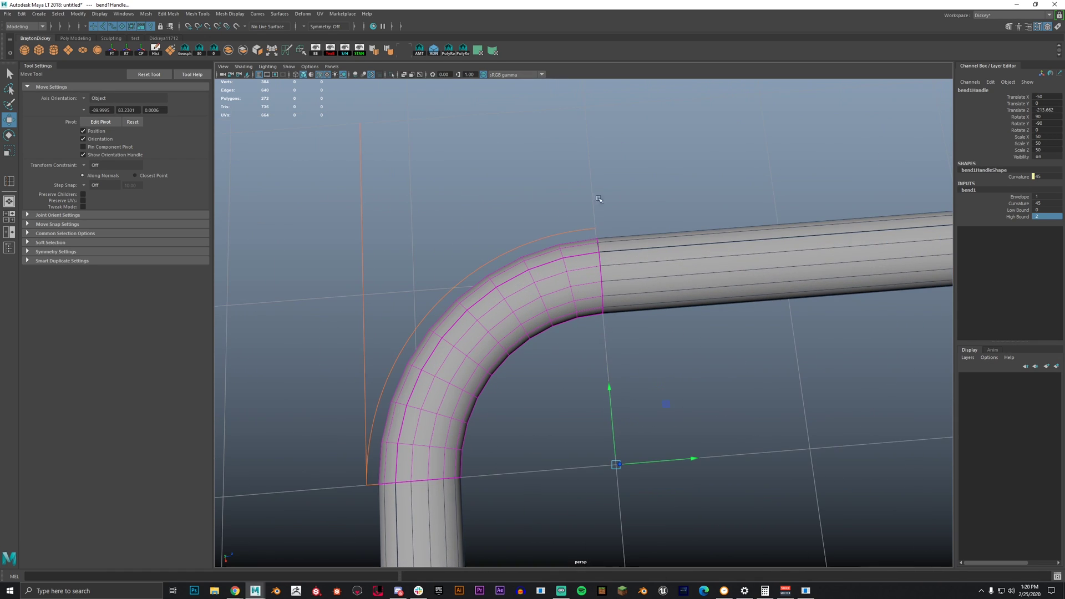
scroll(605, 227, down, 3)
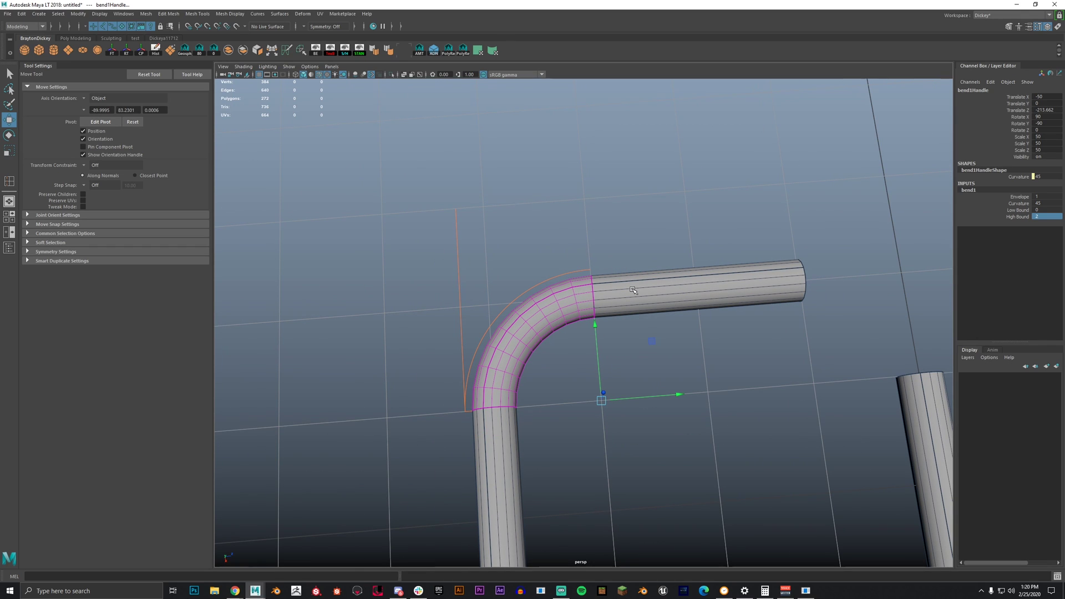
Step: Deselect the bend handle and select the pair of straight cylinders beside the finished bend
scroll(633, 290, down, 6)
alt+middle_drag(721, 314, 646, 292)
scroll(644, 291, up, 2)
alt+drag(424, 263, 383, 258)
right_drag(454, 259, 497, 238)
click(549, 213)
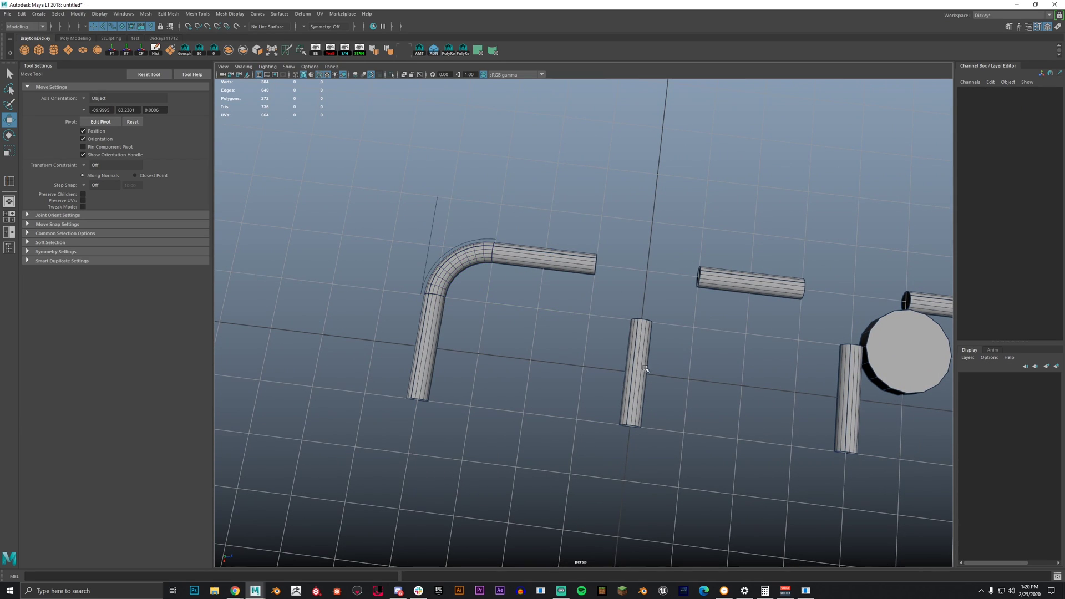
click(640, 360)
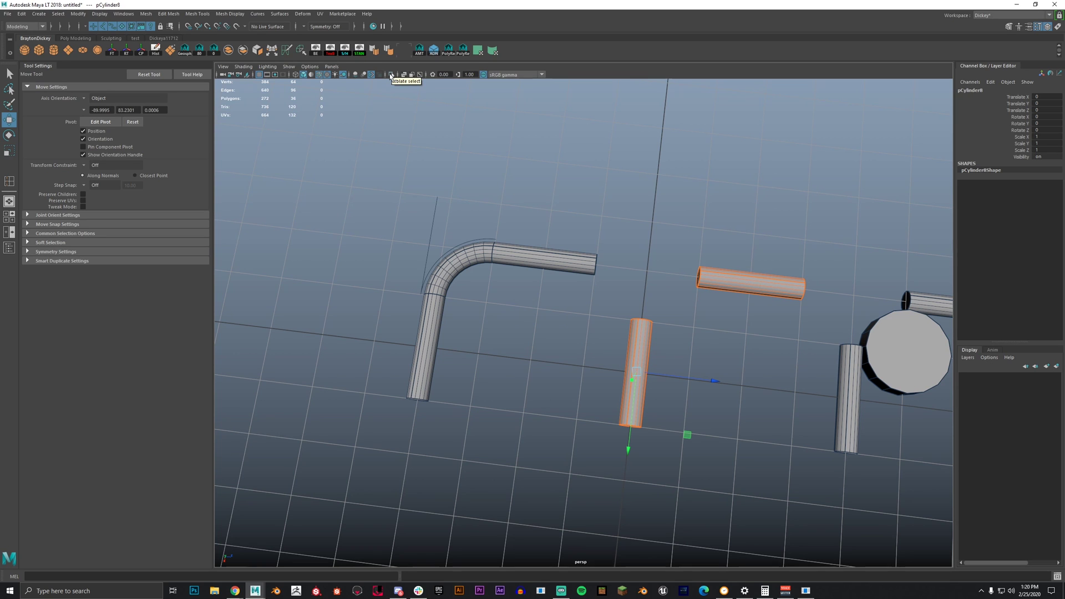
Step: Switch the selected cylinder pair to face selection
scroll(725, 422, up, 5)
alt+middle_drag(724, 358, 481, 305)
right_drag(439, 284, 438, 306)
alt+drag(519, 246, 644, 304)
alt+drag(626, 197, 666, 297)
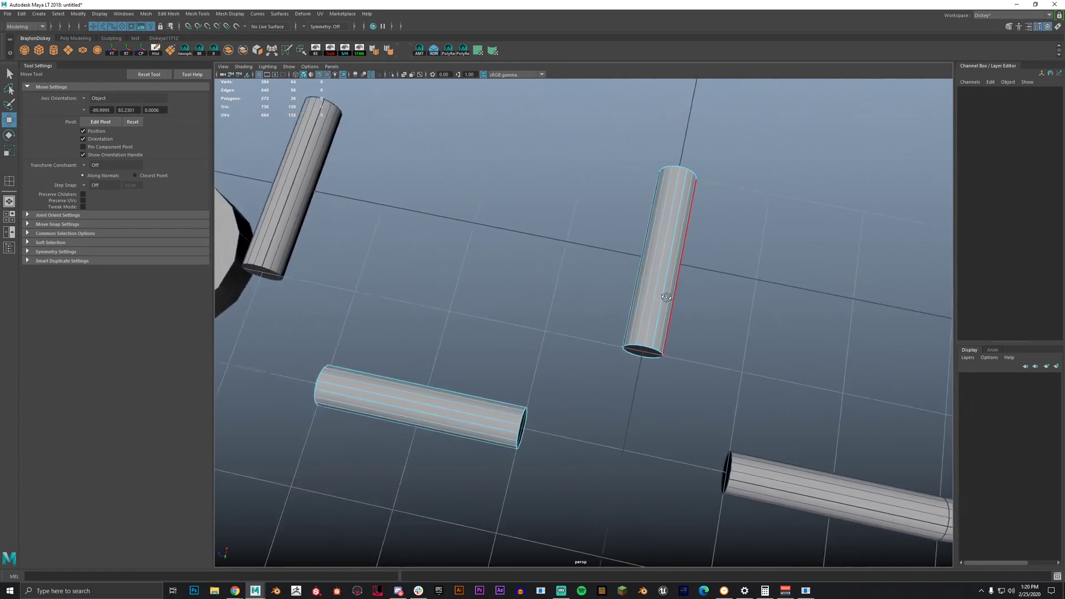
Step: Examine the gap and the facing ends of the two straight cylinders from several angles
scroll(665, 297, down, 4)
alt+middle_drag(808, 398, 606, 341)
alt+middle_drag(553, 377, 715, 366)
scroll(714, 366, up, 5)
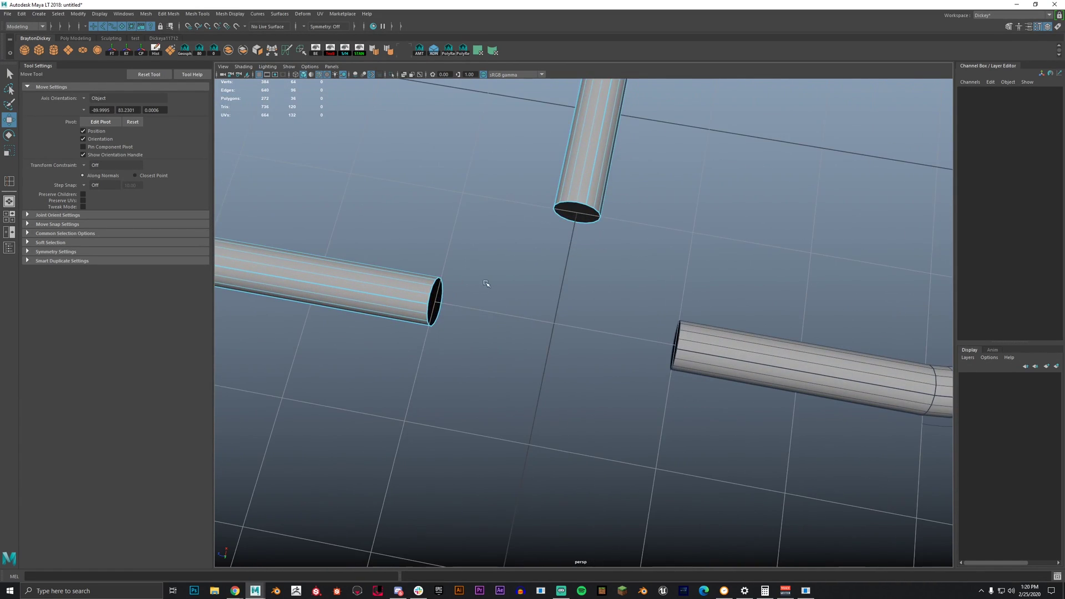
alt+middle_drag(486, 284, 582, 328)
alt+middle_drag(647, 265, 578, 348)
scroll(611, 314, down, 3)
alt+drag(611, 314, 655, 246)
scroll(658, 183, up, 2)
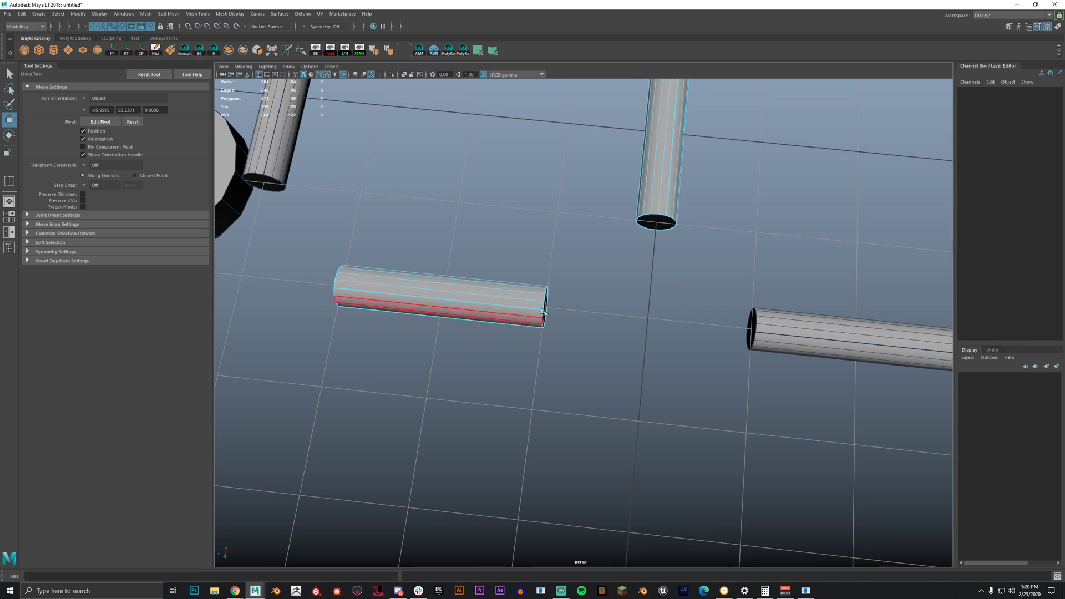
scroll(539, 315, down, 3)
mouse_move(540, 314)
alt+mouse_down()
mouse_move(496, 325)
mouse_move(556, 327)
alt+mouse_up()
scroll(536, 312, up, 3)
alt+middle_drag(557, 327, 564, 389)
scroll(623, 352, up, 3)
Step: Bridge the facing end cap faces of the two straight cylinders
alt+drag(623, 352, 616, 288)
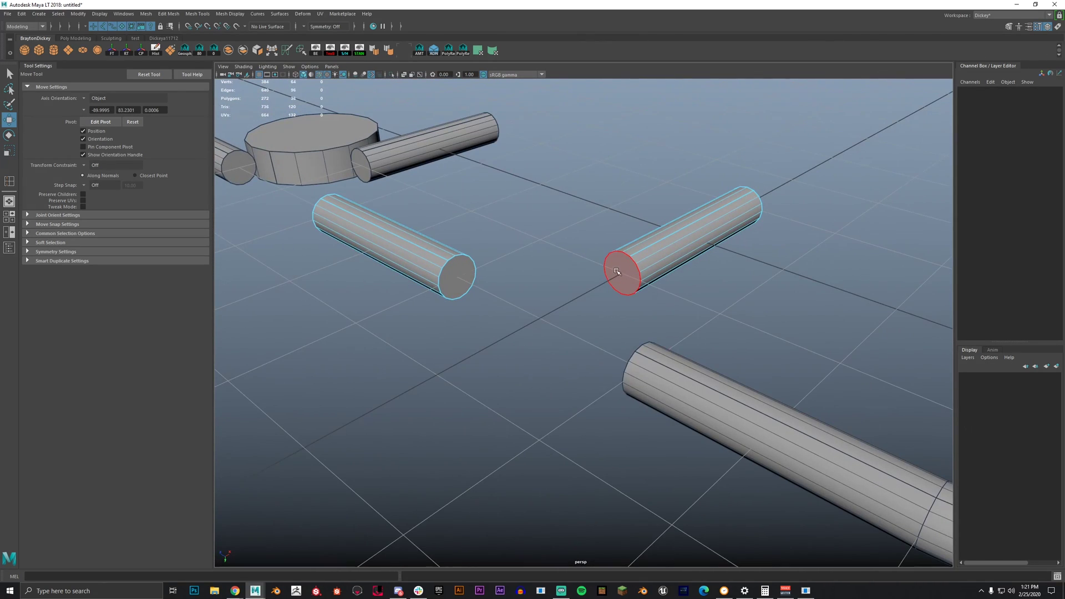
click(617, 272)
shift+click(465, 280)
shift+right_drag(466, 280, 459, 396)
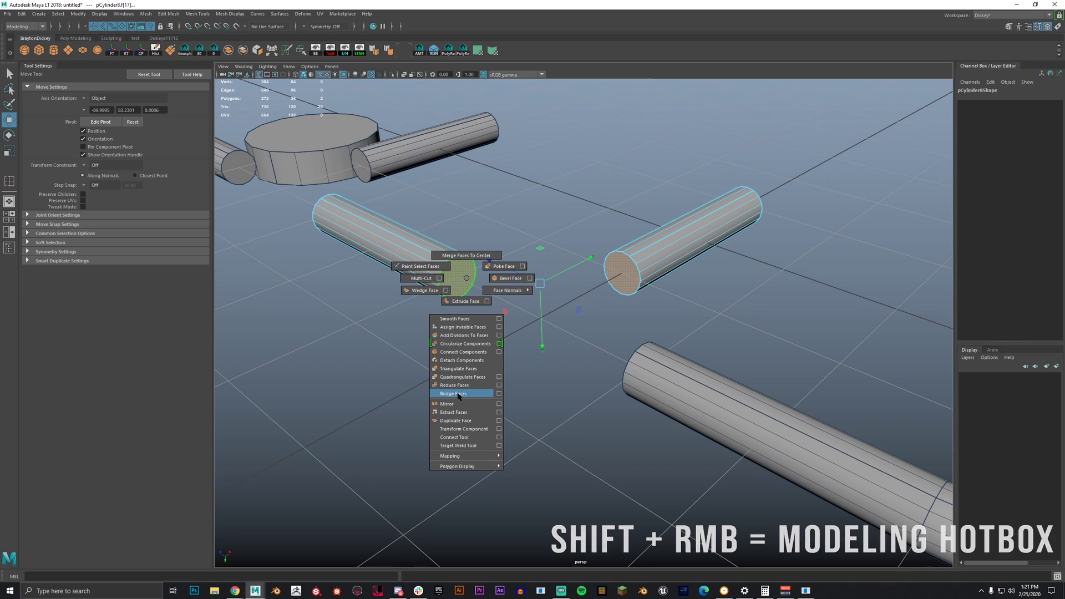
shift+right_drag(458, 396, 458, 395)
Step: Change the bridge's curve type from Linear to a curved type and increase its divisions to round the corner
alt+drag(647, 271, 549, 275)
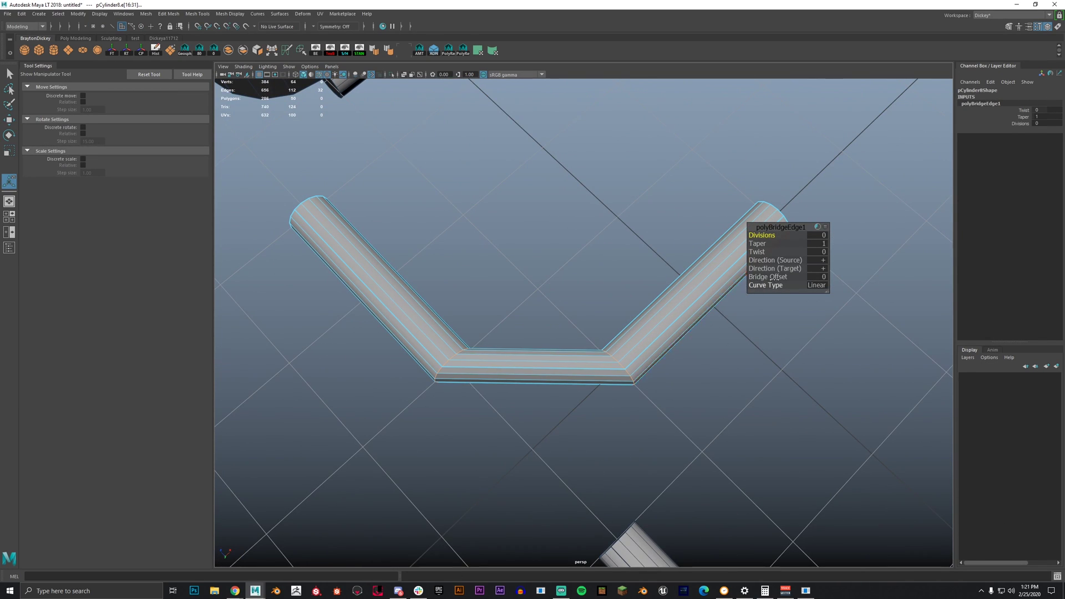
click(816, 286)
click(837, 296)
click(815, 237)
key(Return)
Step: Return to object mode and select the bridged pipe
scroll(630, 431, down, 5)
alt+drag(555, 388, 643, 377)
alt+middle_drag(590, 382, 515, 377)
right_drag(496, 346, 532, 329)
alt+middle_drag(536, 336, 600, 293)
click(600, 294)
click(571, 311)
Step: Move the bridged pipe onto the bend-deformed pipe, to Z -200
alt+middle_drag(730, 275, 661, 275)
key(w)
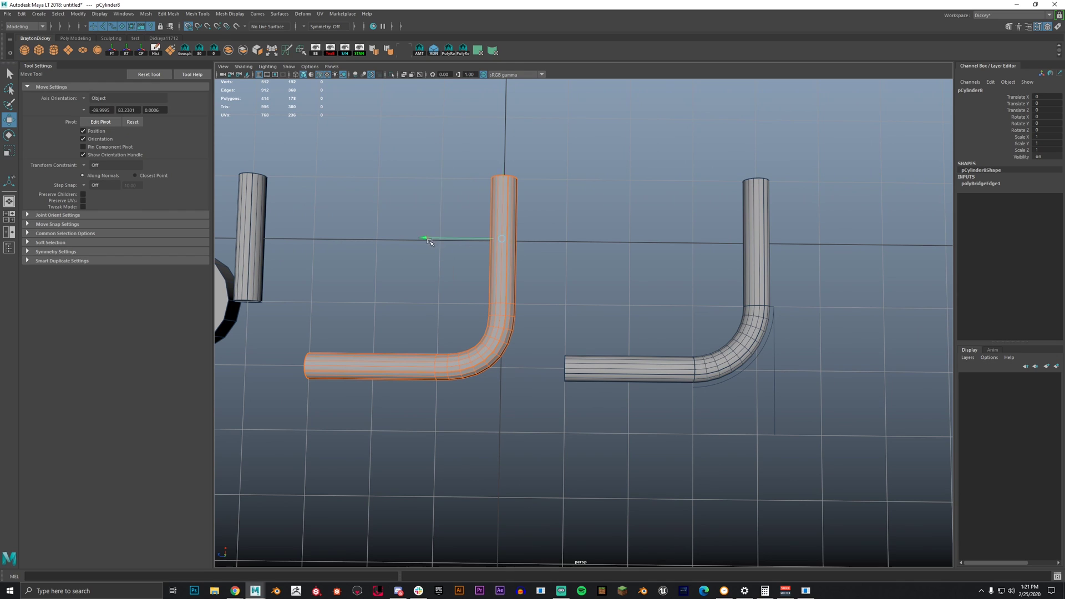
drag(426, 238, 747, 247)
Step: Compare the curvature of the two overlaid pipe bends and undo the bridged pipe's move
alt+drag(905, 318, 602, 316)
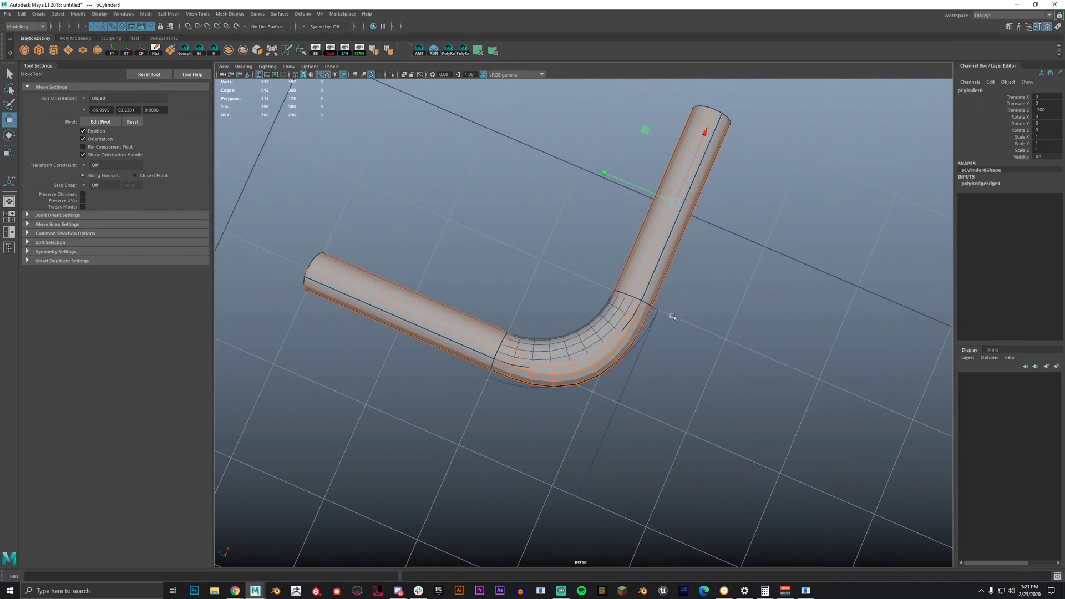
alt+right_drag(668, 311, 707, 314)
alt+middle_drag(708, 313, 699, 416)
alt+drag(699, 417, 528, 411)
alt+middle_drag(527, 222, 525, 308)
alt+right_drag(524, 308, 563, 308)
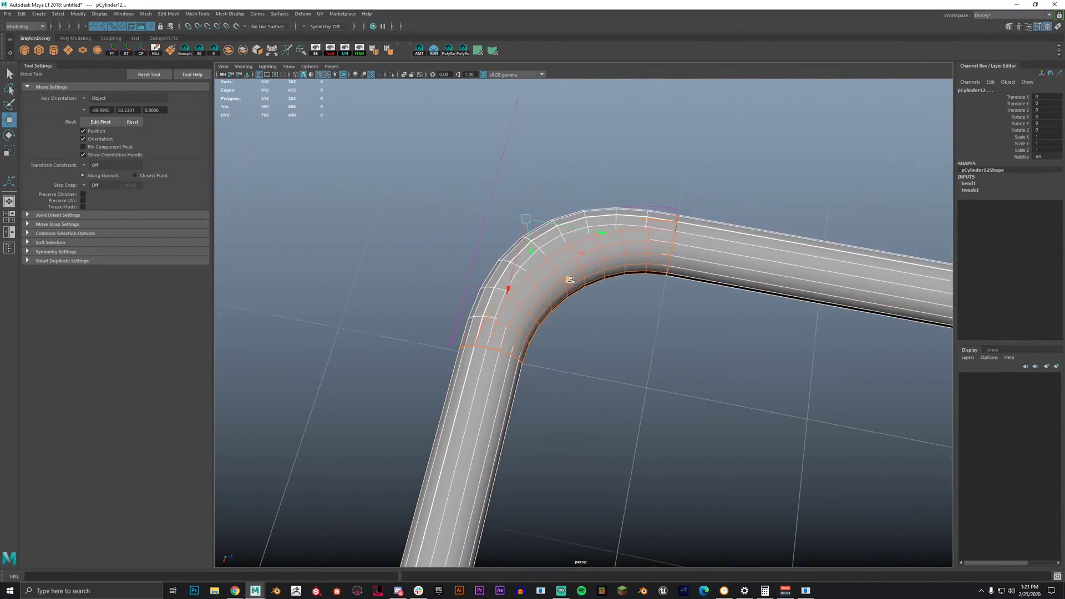
alt+drag(555, 306, 709, 316)
alt+right_drag(708, 316, 686, 323)
alt+drag(591, 347, 776, 335)
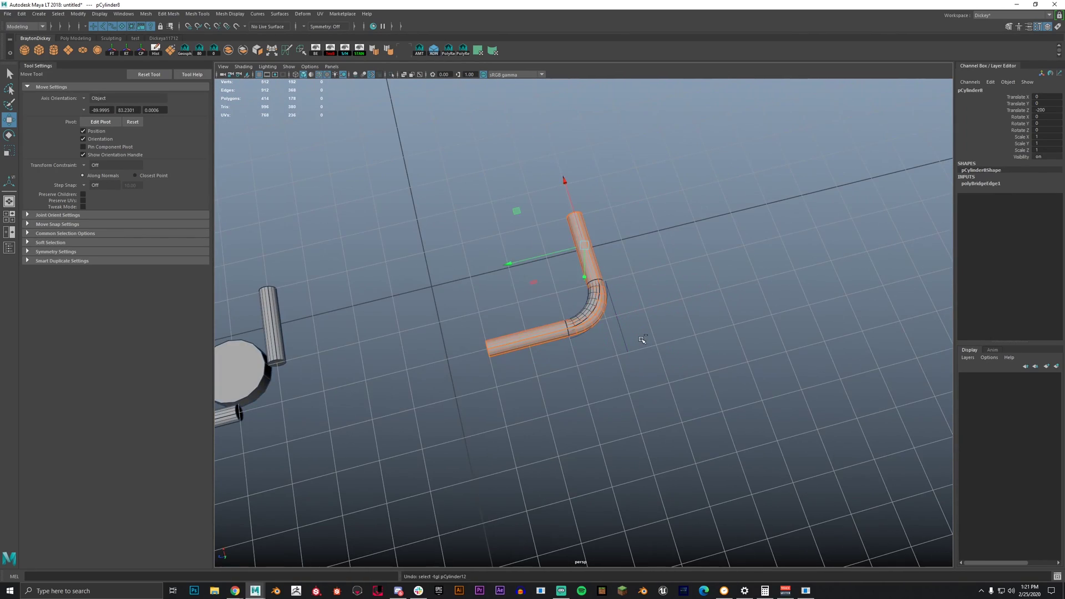
alt+drag(611, 383, 660, 392)
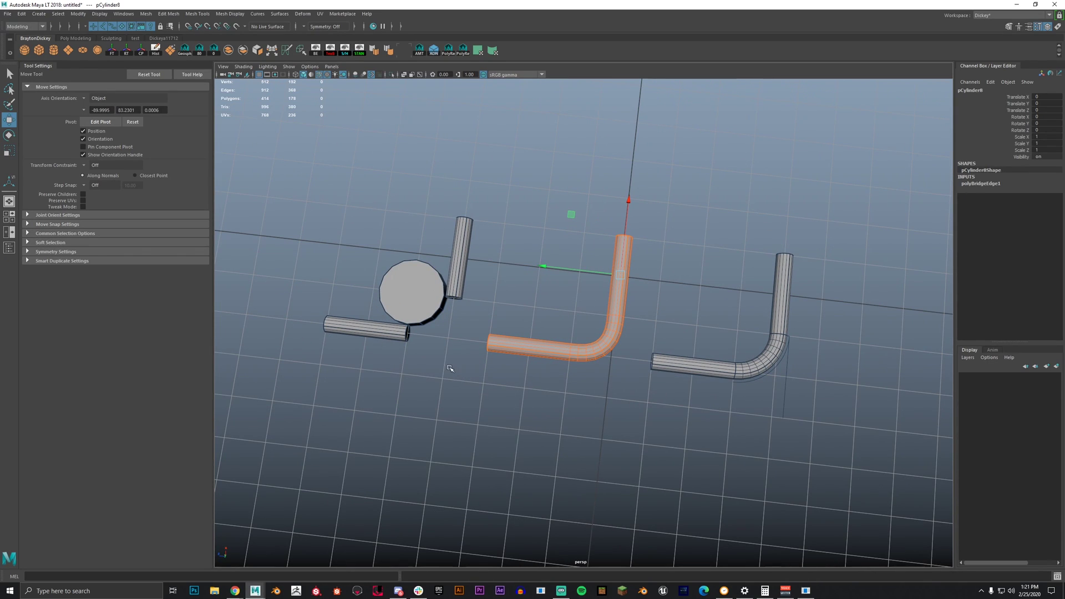
Step: Select the cylinder pair next to the round disc and examine how the cylinder ends sit against the disc
alt+middle_drag(450, 369, 538, 340)
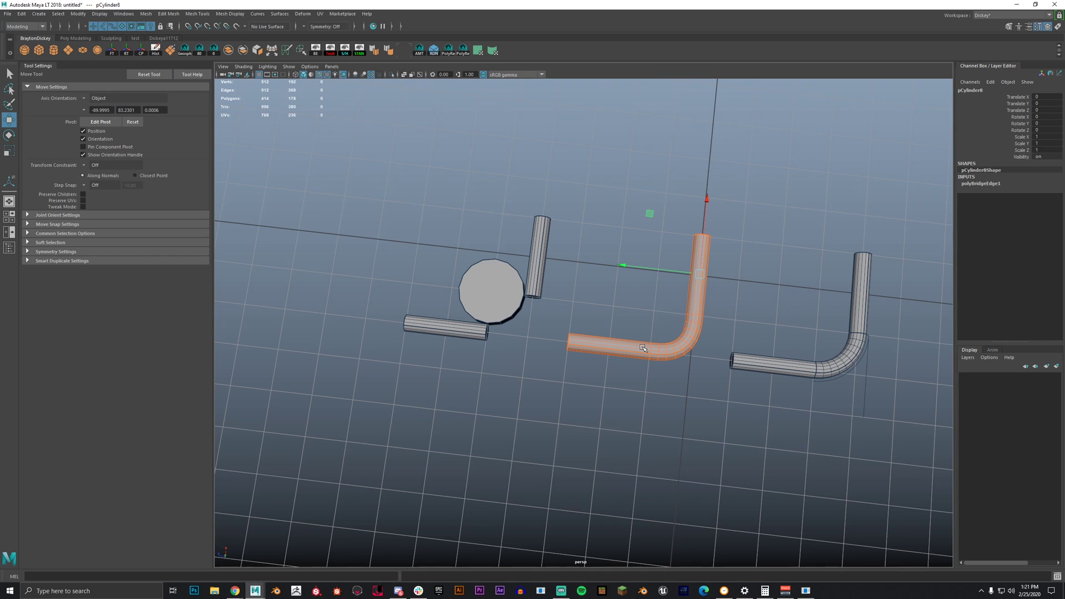
click(542, 284)
key(f)
scroll(536, 287, down, 4)
alt+drag(536, 287, 732, 314)
alt+middle_drag(637, 320, 654, 390)
scroll(654, 390, up, 4)
alt+middle_drag(569, 440, 587, 409)
scroll(588, 409, up, 3)
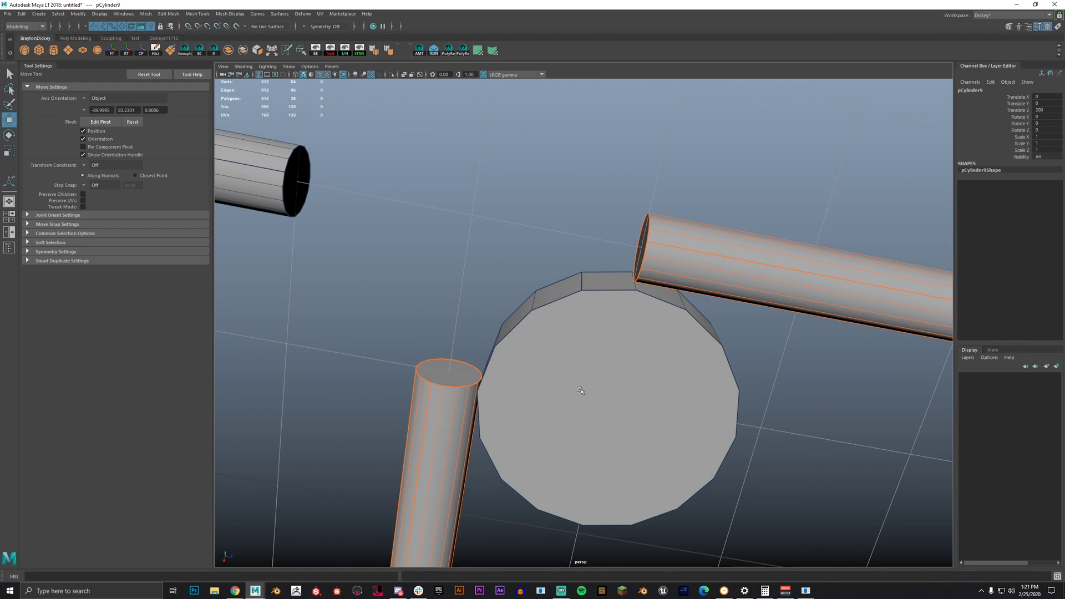
scroll(580, 390, down, 2)
alt+middle_drag(587, 367, 613, 310)
scroll(613, 310, down, 2)
alt+drag(737, 333, 616, 275)
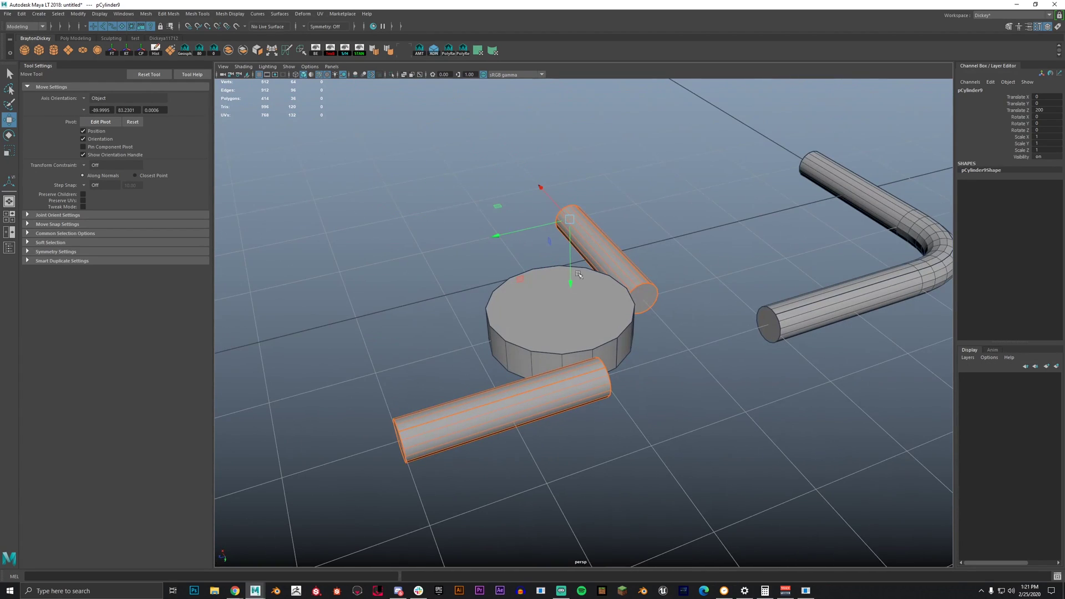
Step: Create a polygon cube at the origin, isolate it in the viewport and frame it
click(39, 51)
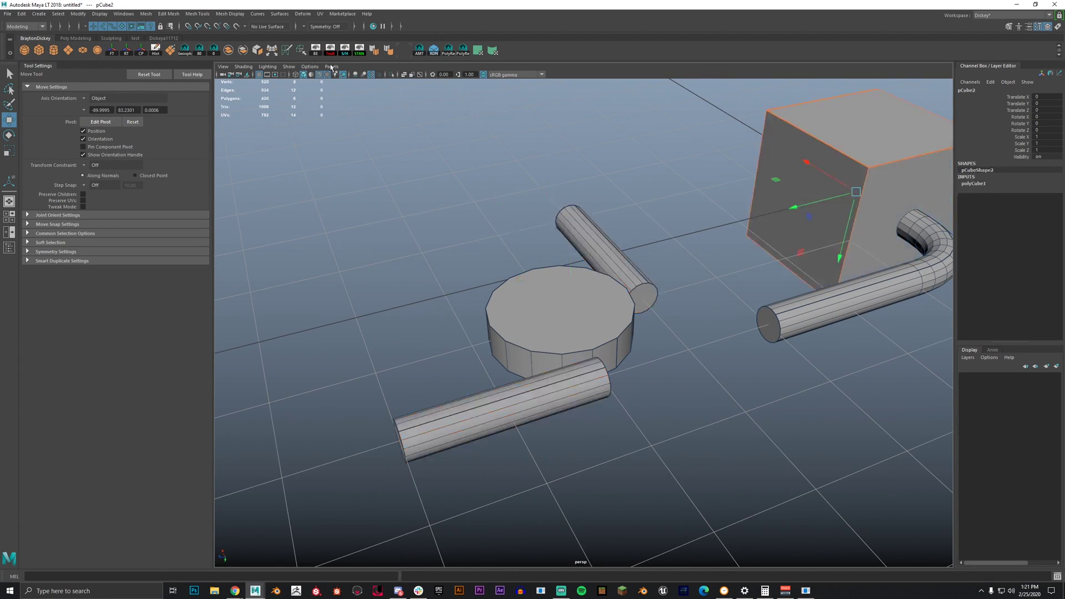
click(390, 76)
key(f)
alt+middle_drag(608, 280, 636, 242)
alt+drag(629, 242, 652, 243)
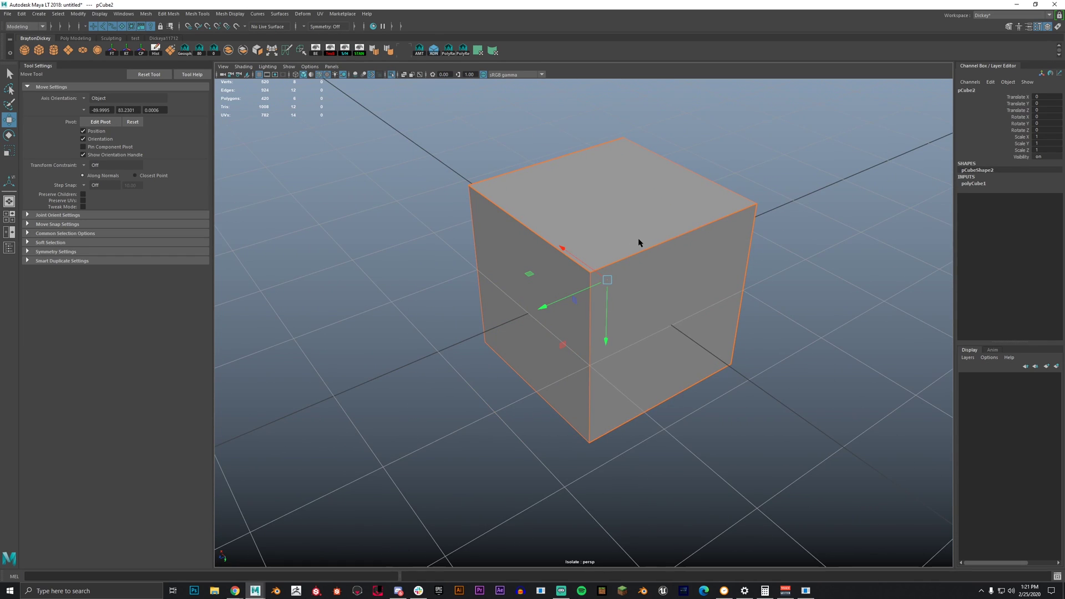
Step: Switch the cube to face selection and apply Wedge Face to one of its side faces
right_click(639, 242)
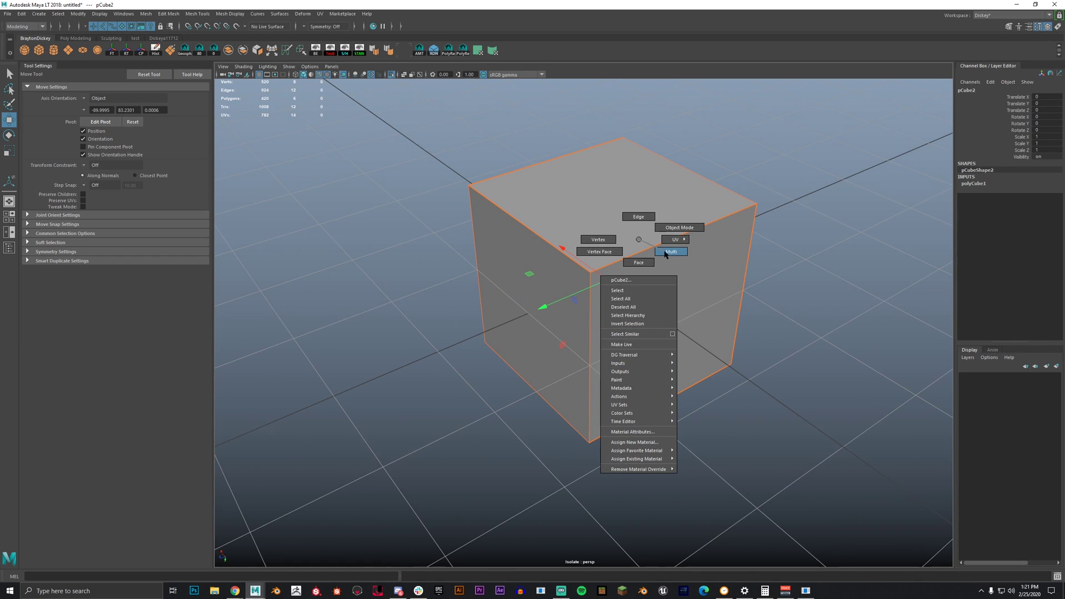
click(639, 262)
alt+right_drag(542, 354, 559, 388)
alt+drag(558, 388, 602, 250)
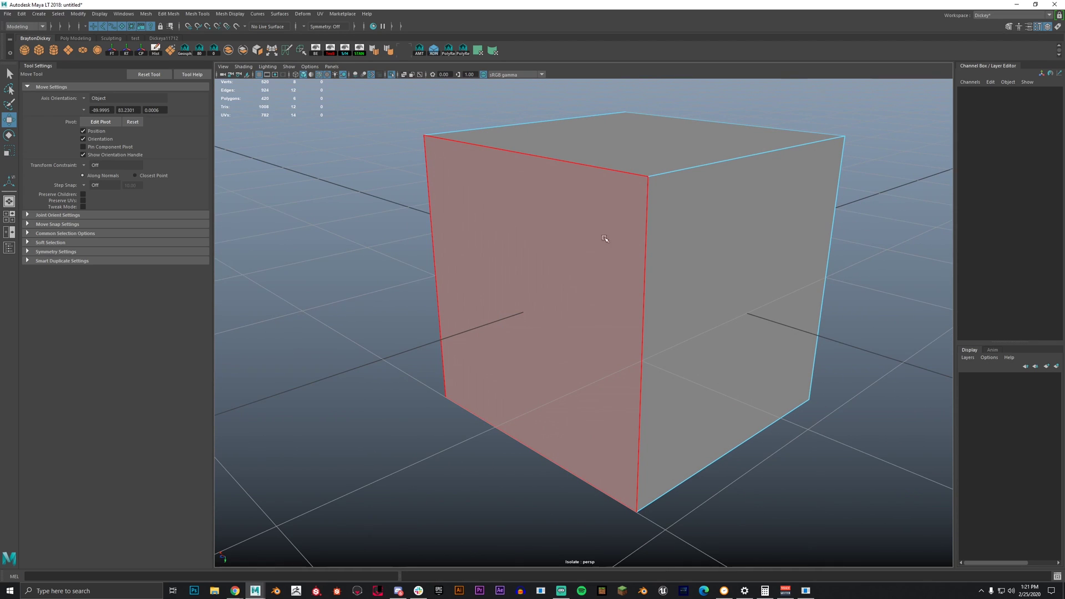
scroll(546, 312, down, 5)
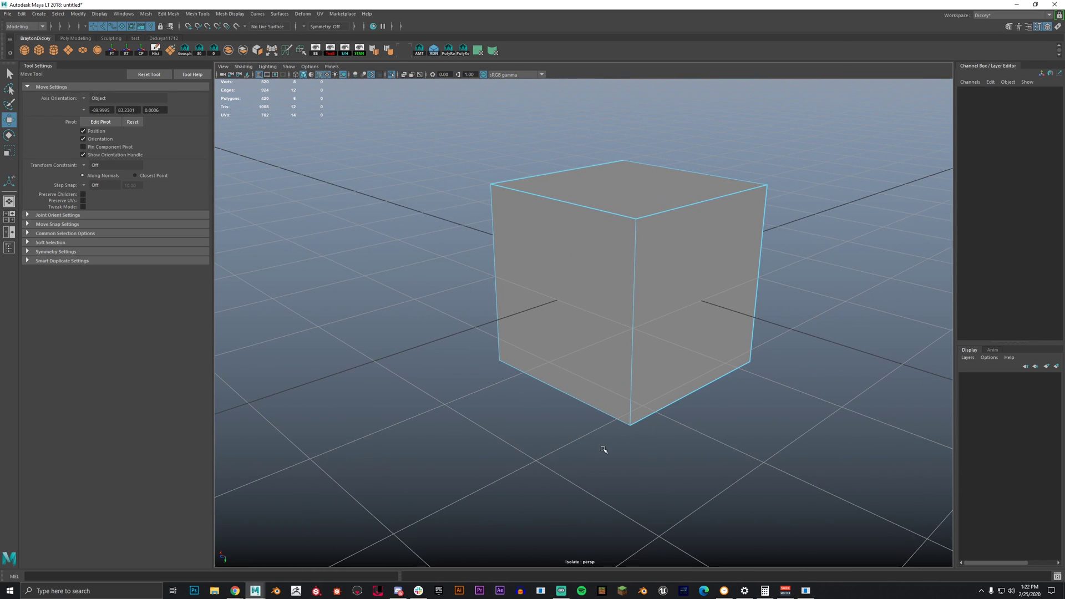
click(561, 274)
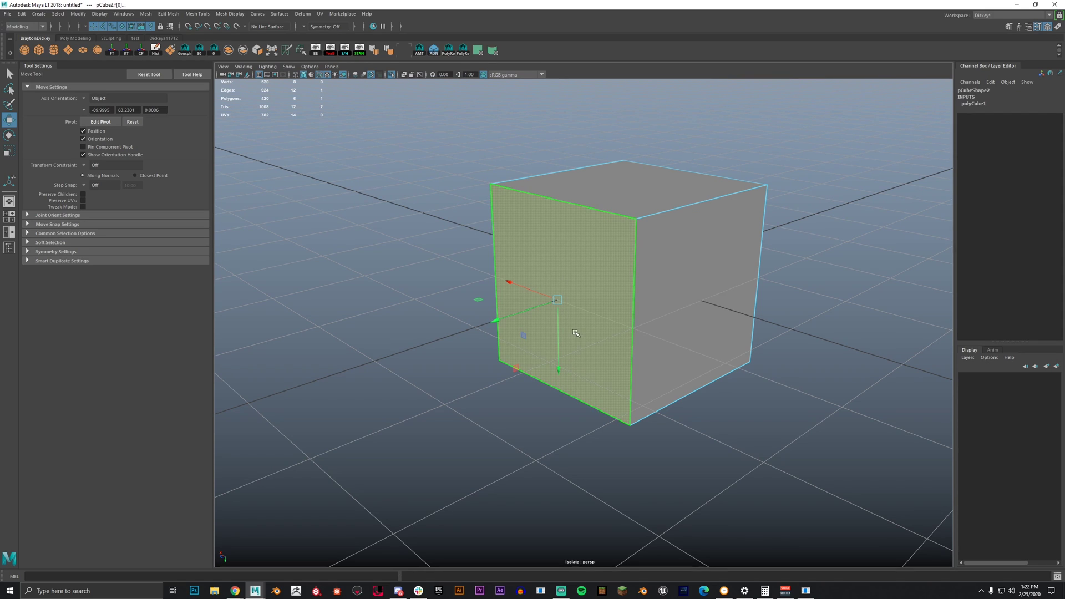
shift+right_drag(581, 267, 530, 273)
alt+drag(601, 350, 525, 357)
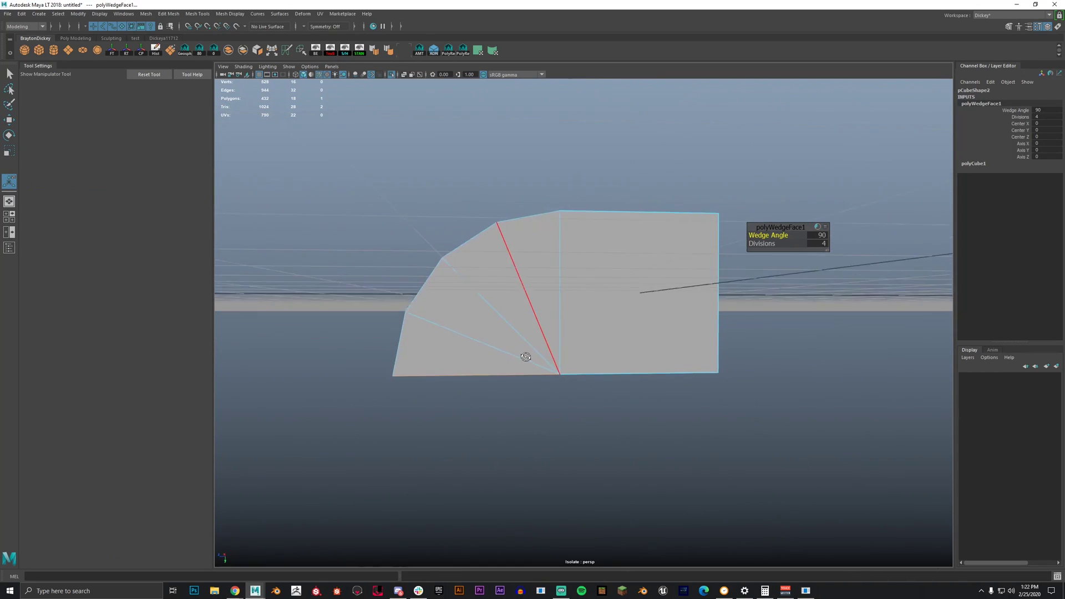
Step: Set the cube wedge's divisions to 11 and its wedge angle to 45 degrees
click(762, 244)
middle_drag(593, 302, 630, 272)
scroll(532, 355, down, 3)
alt+middle_drag(515, 373, 520, 350)
alt+drag(520, 349, 727, 353)
middle_drag(726, 353, 767, 359)
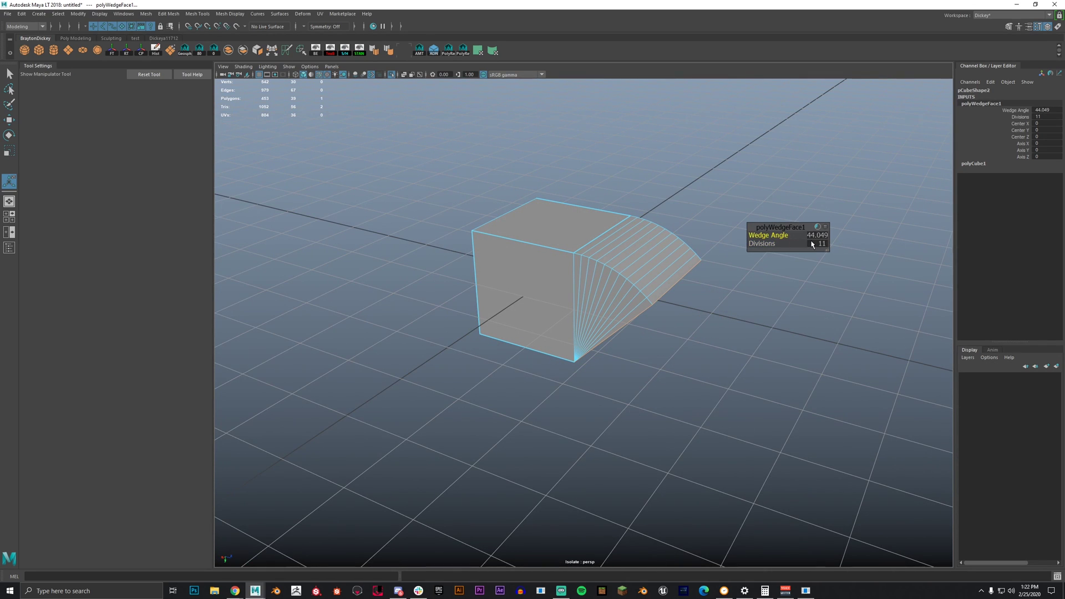
text(45)
key(Return)
alt+drag(517, 384, 879, 252)
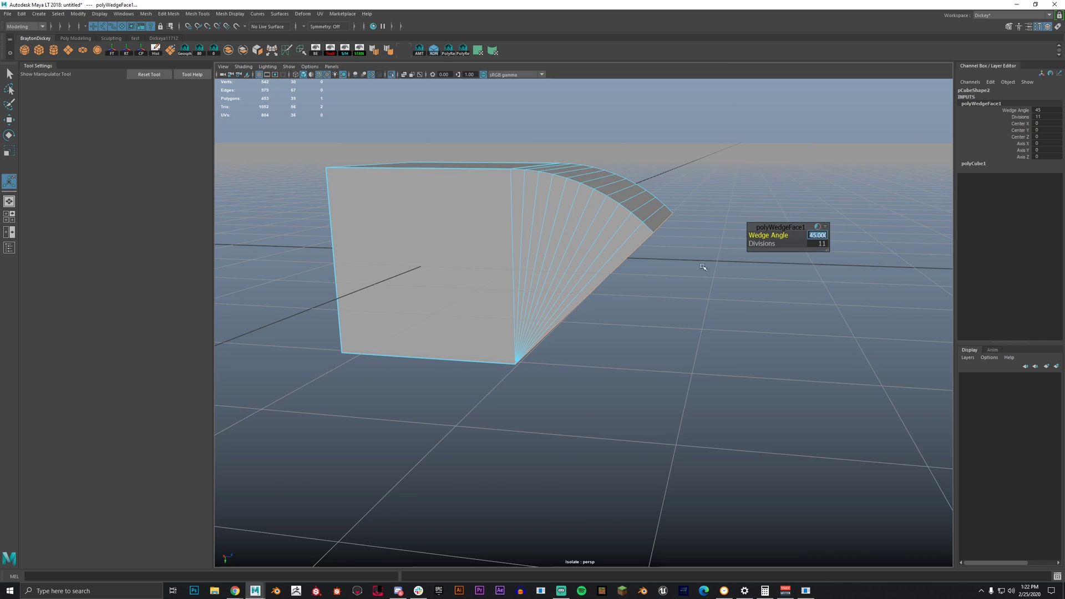
Step: Return to object mode and delete the wedged cube
scroll(647, 296, down, 5)
alt+drag(720, 301, 533, 296)
right_drag(623, 250, 640, 244)
key(Delete)
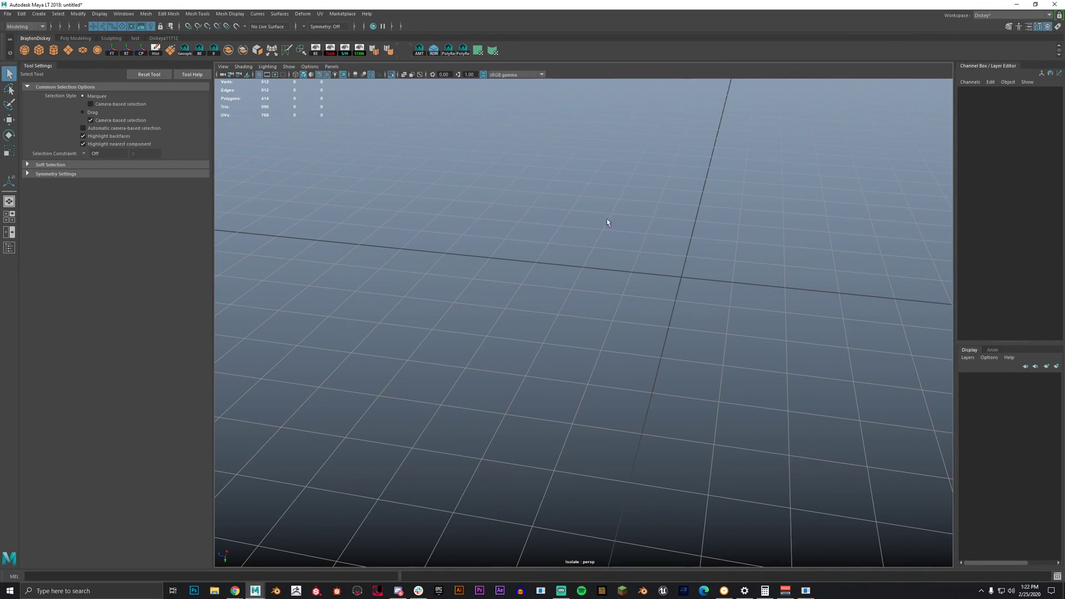
Step: Exit the viewport isolation and frame the short, wide disc cylinder between the two remaining straight cylinders
click(390, 76)
scroll(575, 319, down, 5)
click(501, 301)
key(f)
scroll(580, 332, down, 4)
alt+drag(580, 332, 706, 335)
alt+middle_drag(602, 201, 685, 355)
scroll(537, 347, down, 5)
alt+middle_drag(500, 326, 389, 272)
alt+drag(388, 272, 611, 238)
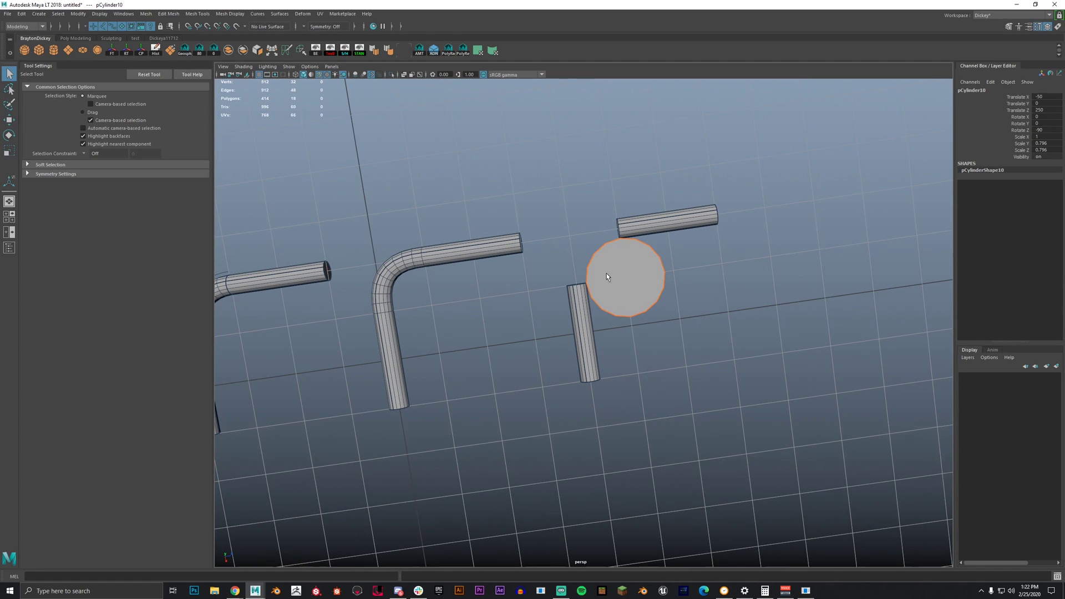
scroll(604, 273, up, 5)
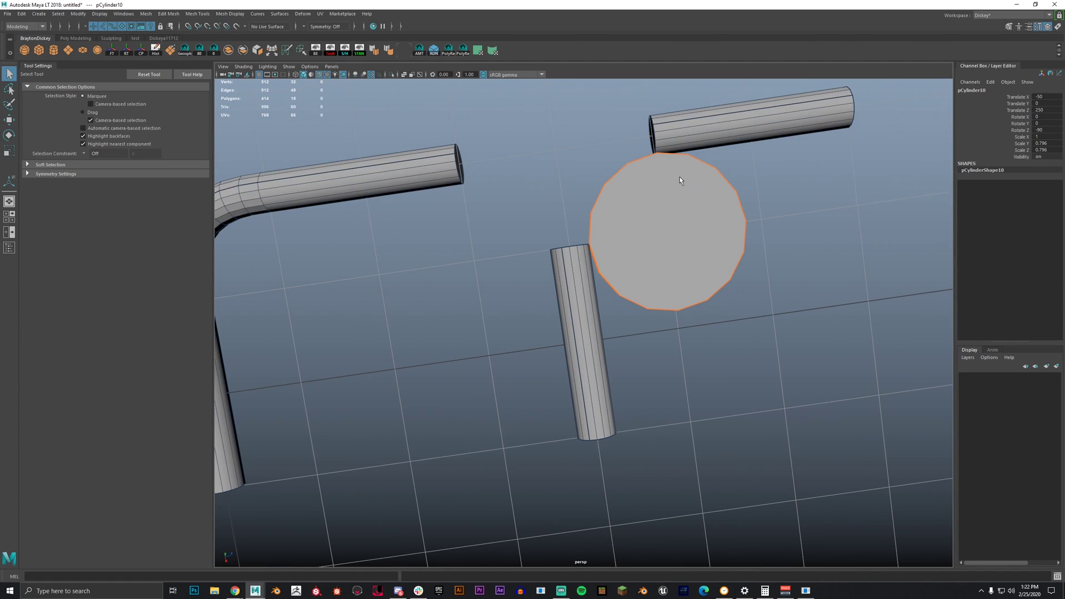
scroll(680, 180, down, 3)
alt+middle_drag(514, 230, 616, 217)
Step: Reposition the bridged pipe's pivot at the centre of its corner curve, snapping it in the Move tool's pivot editing mode
click(688, 180)
key(w)
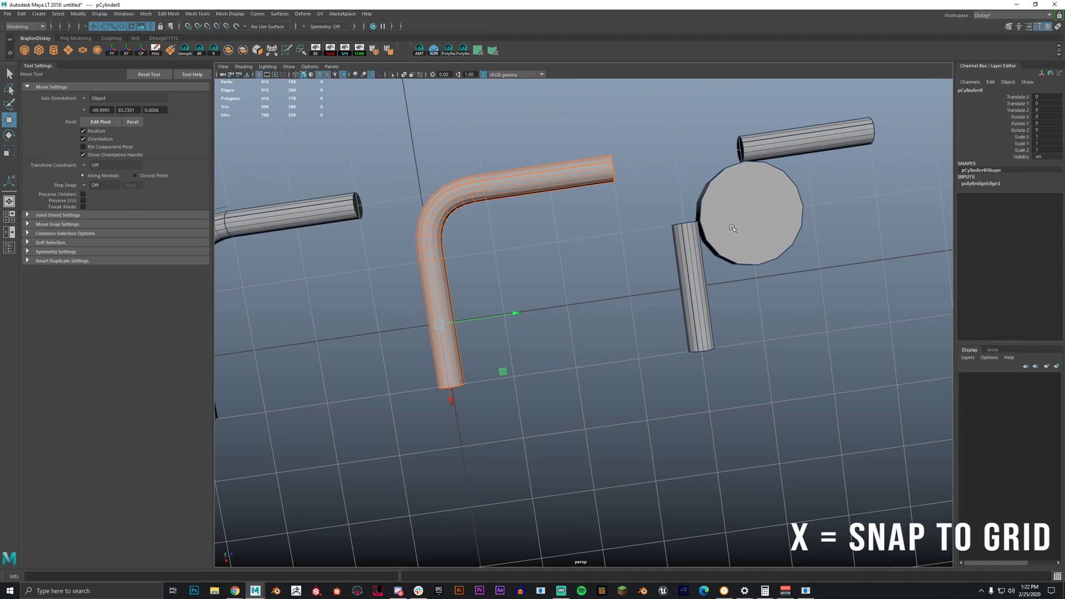
key(d)
key(v)
drag(516, 313, 483, 198)
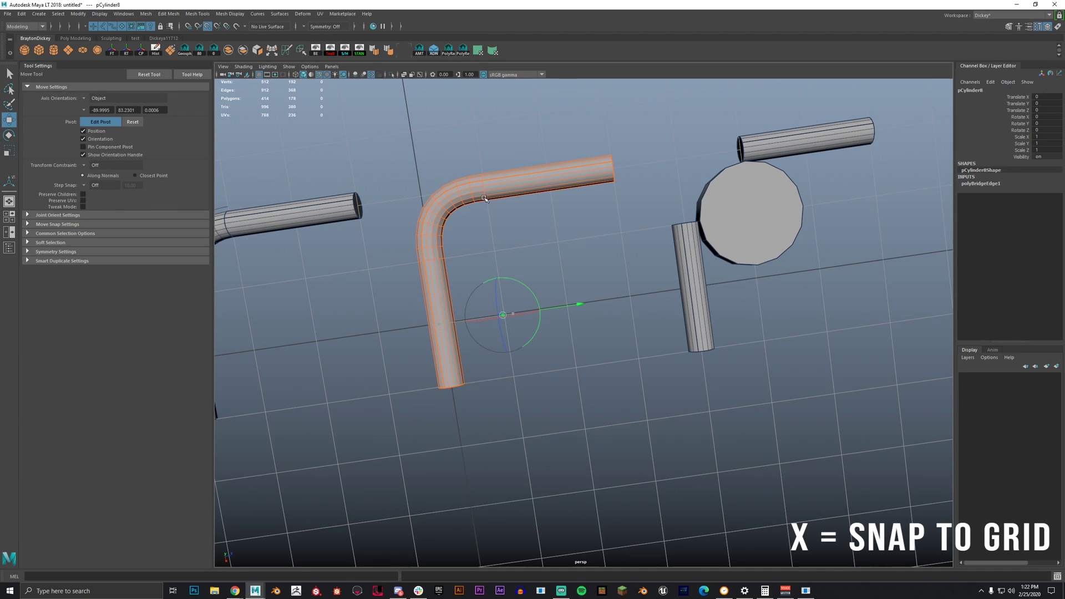
drag(510, 372, 441, 259)
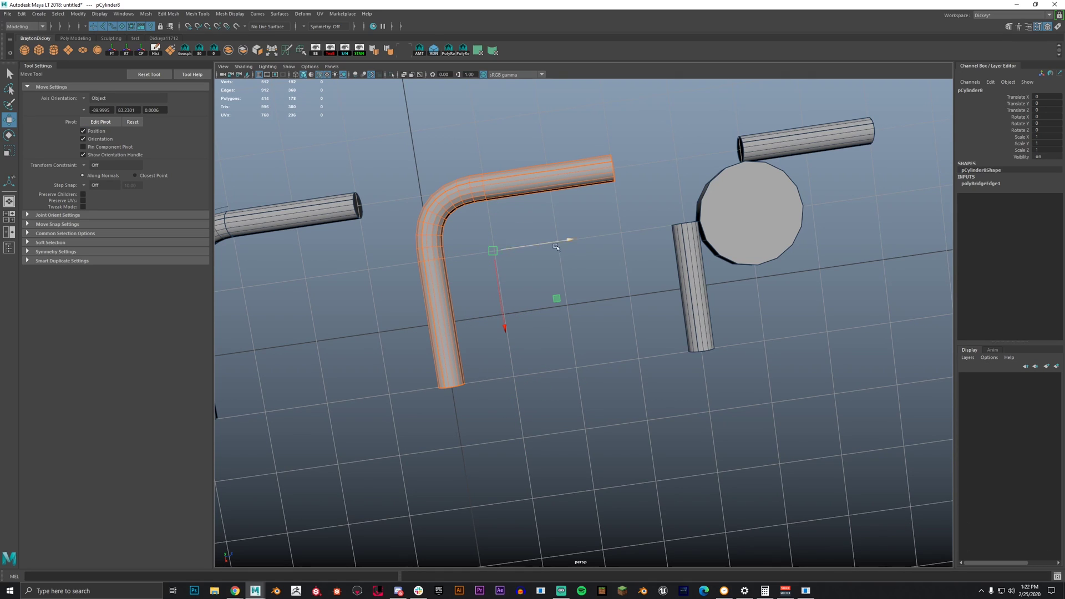
Step: Snap the bridged pipe 200 units along Z onto the disc to compare the curves, and undo the move
key(x)
middle_drag(851, 232, 766, 233)
key(f)
alt+right_drag(484, 225, 587, 310)
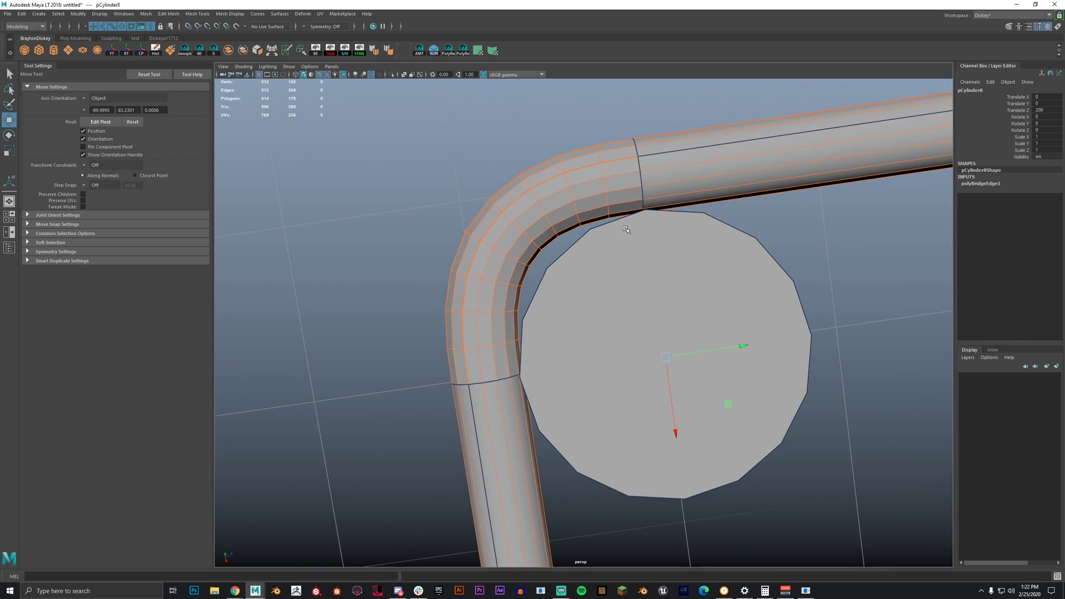
scroll(592, 230, down, 5)
key(ctrl+z)
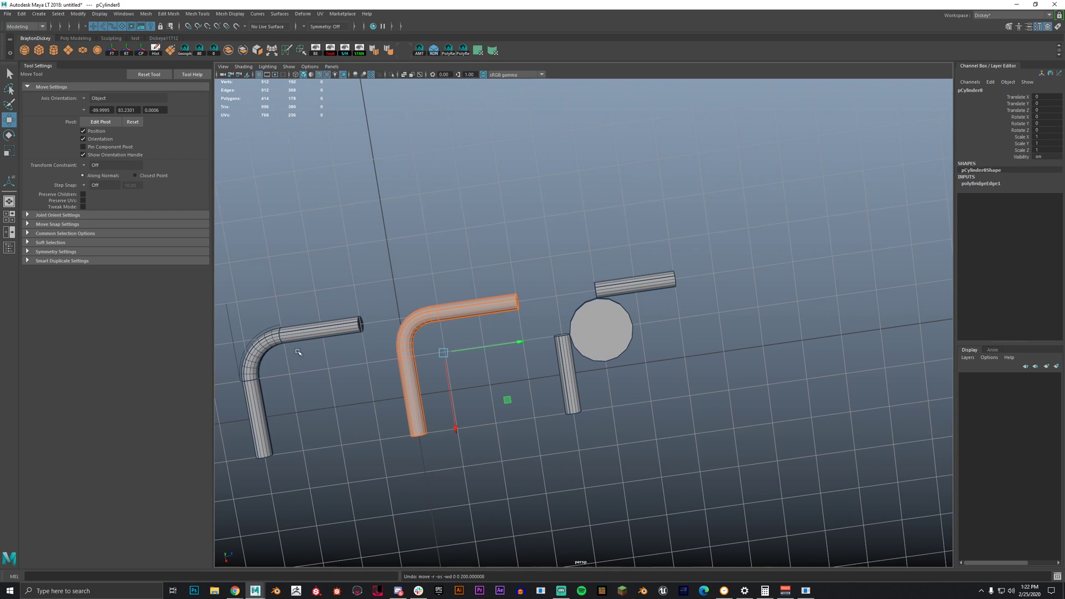
Step: Place the bend-deformed corner's pivot at the centre of its curve, then freeze its transforms and delete its history
click(280, 343)
scroll(487, 280, up, 3)
click(385, 237)
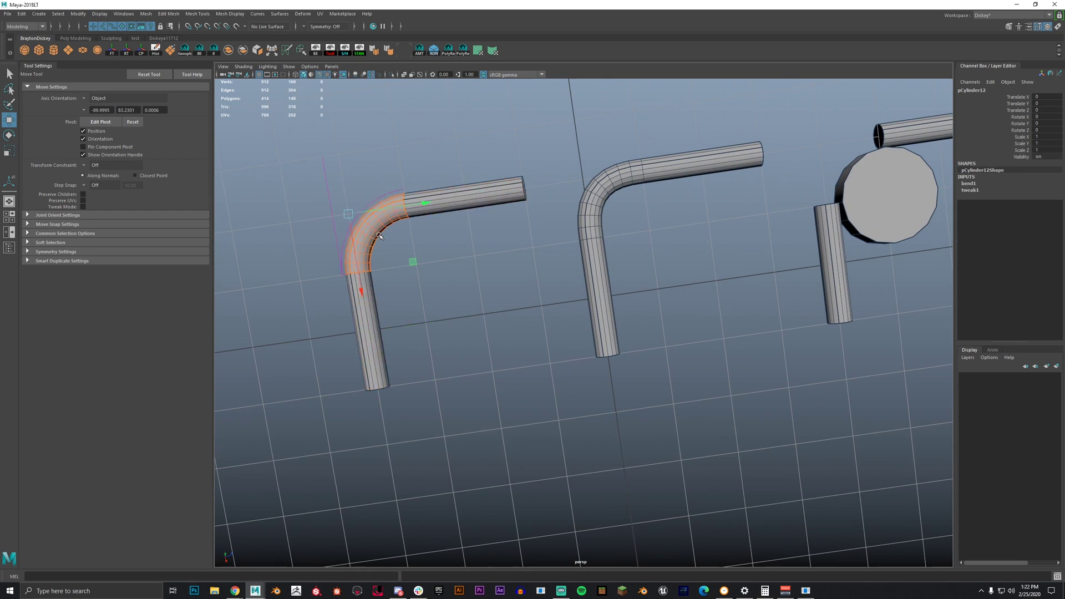
click(140, 51)
key(d)
key(v)
drag(451, 222, 411, 226)
drag(422, 308, 422, 285)
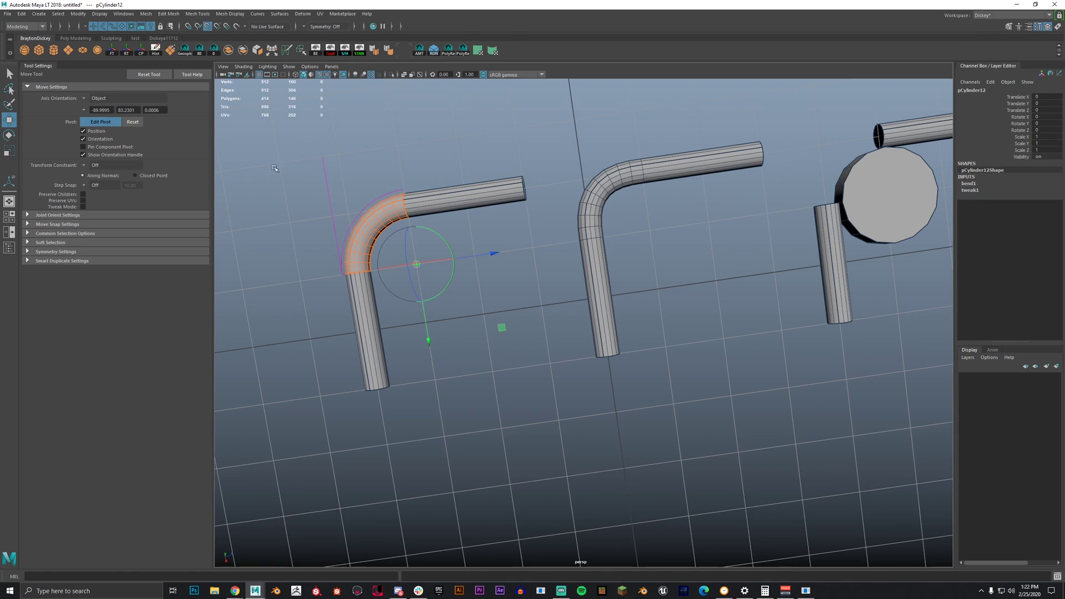
click(113, 51)
click(155, 51)
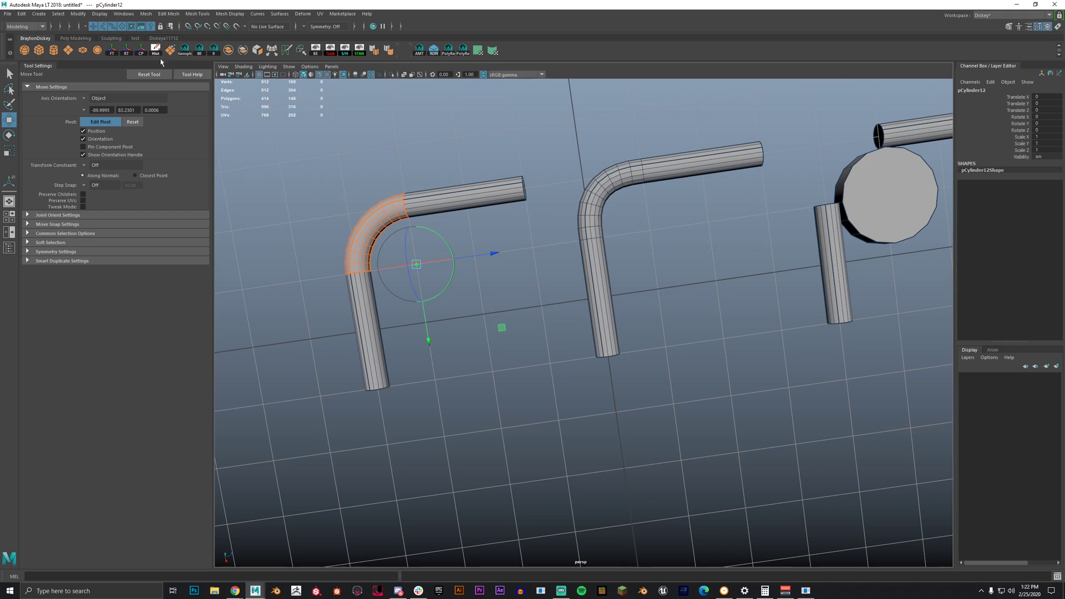
Step: Snap the bent corner 400 units along Z between the disc's two cylinders to check its fit, and undo the move
key(d)
key(x)
middle_drag(810, 230, 889, 215)
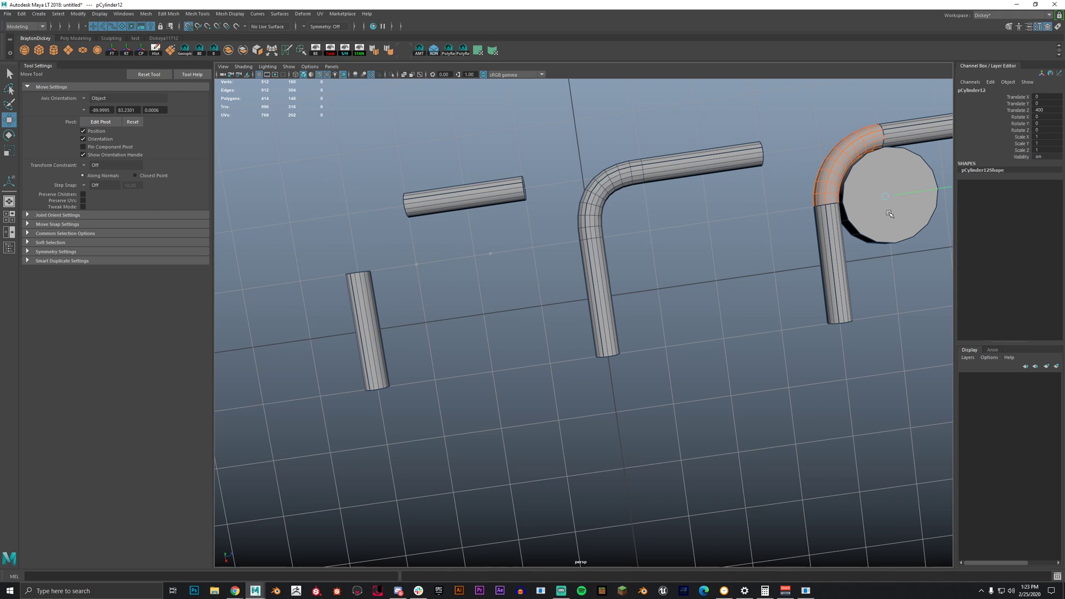
key(f)
alt+middle_drag(724, 366, 703, 307)
alt+drag(704, 307, 537, 359)
scroll(822, 357, down, 7)
scroll(539, 360, up, 5)
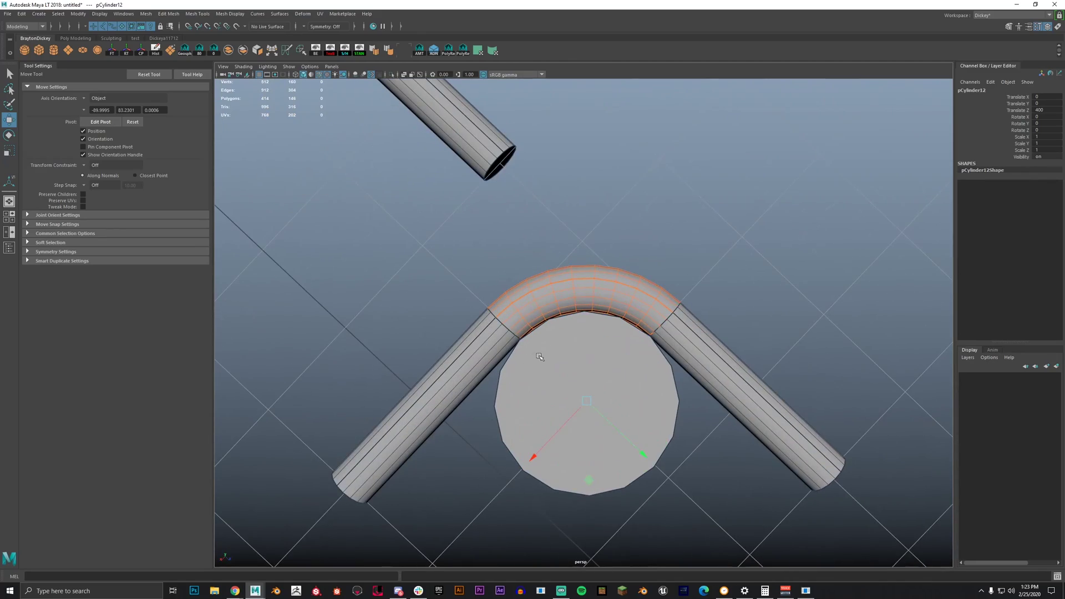
scroll(539, 359, down, 8)
scroll(580, 297, up, 4)
scroll(552, 293, down, 2)
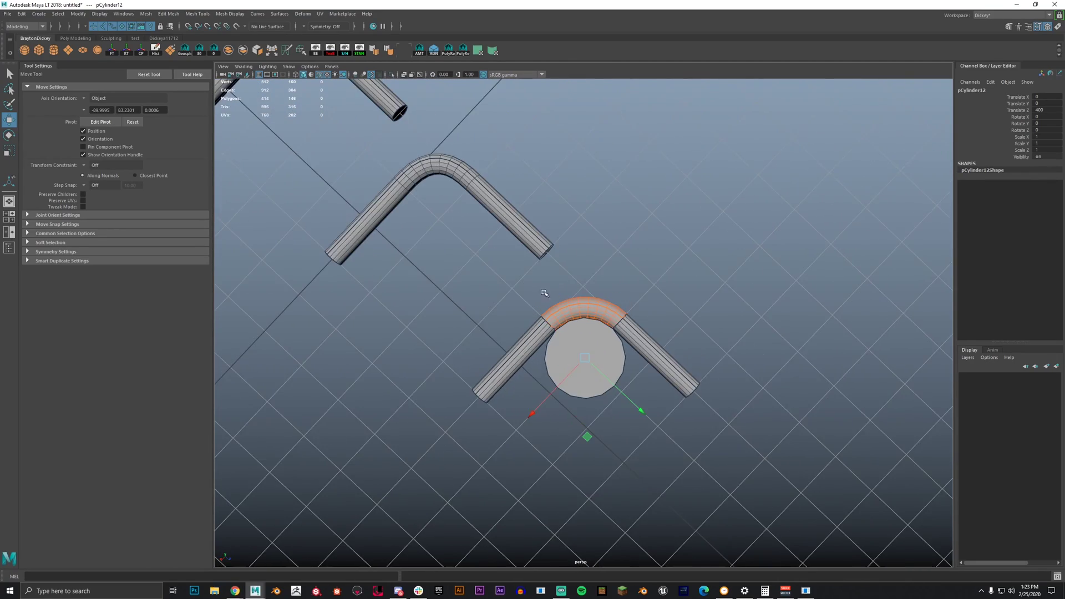
scroll(552, 293, down, 5)
mouse_move(596, 242)
alt+mouse_down()
mouse_move(597, 231)
mouse_move(530, 233)
mouse_move(604, 235)
alt+mouse_up()
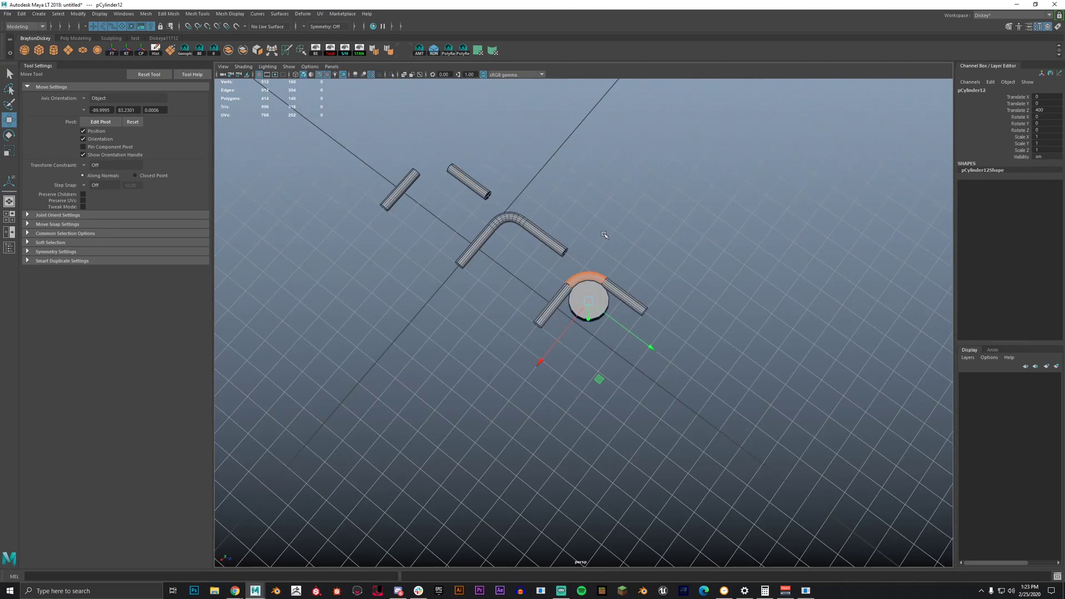
key(ctrl+z)
key(ctrl+z)
Step: Switch the straight cylinders beside the disc to multi-component selection and select the end cap facing the corner
scroll(603, 235, up, 7)
click(594, 280)
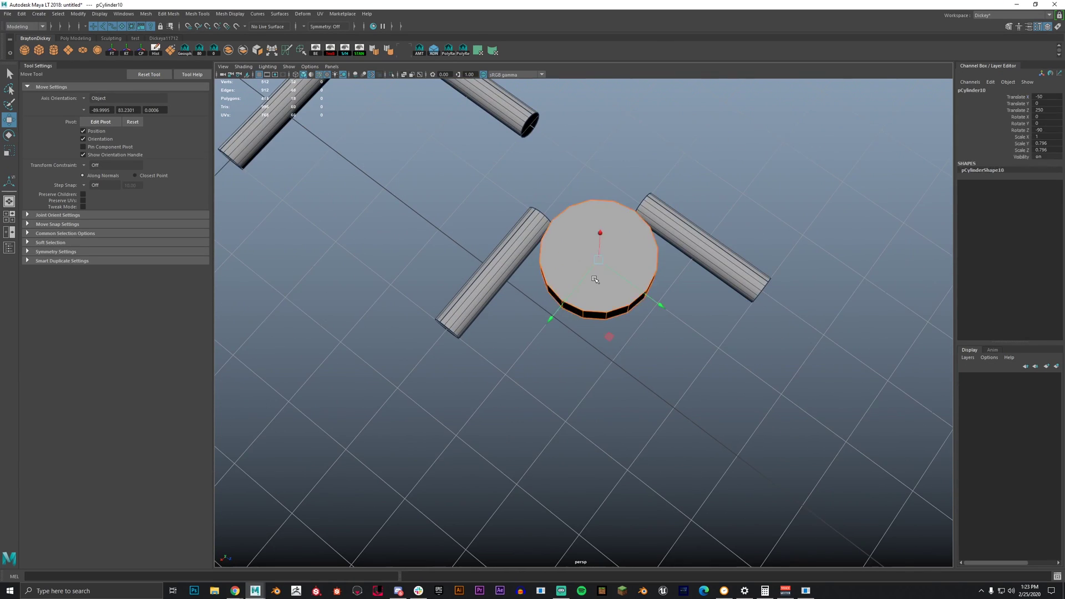
key(f)
alt+drag(519, 111, 686, 304)
click(686, 304)
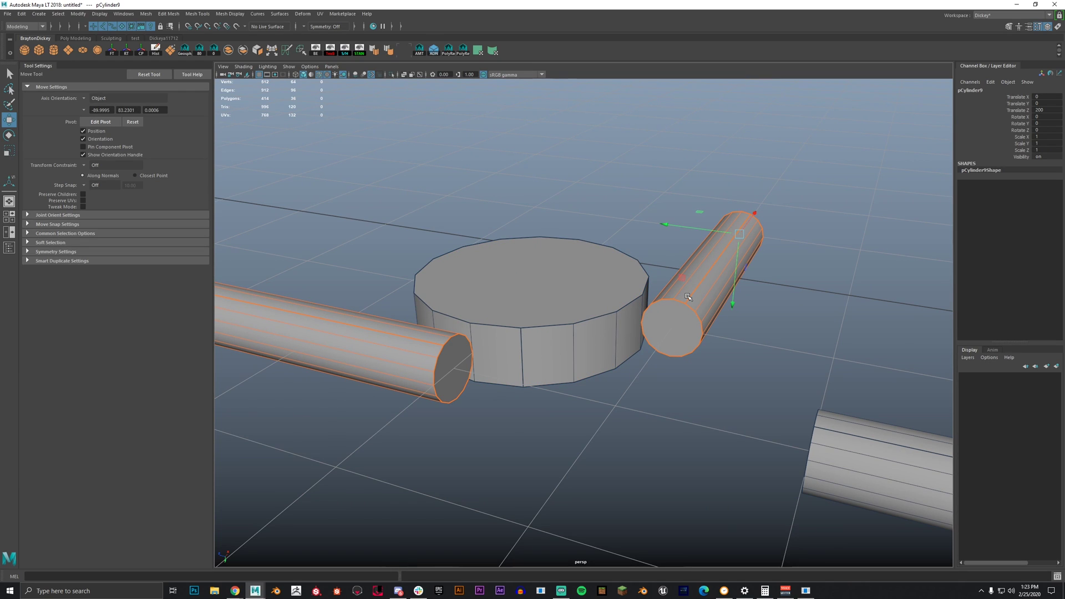
right_click(688, 297)
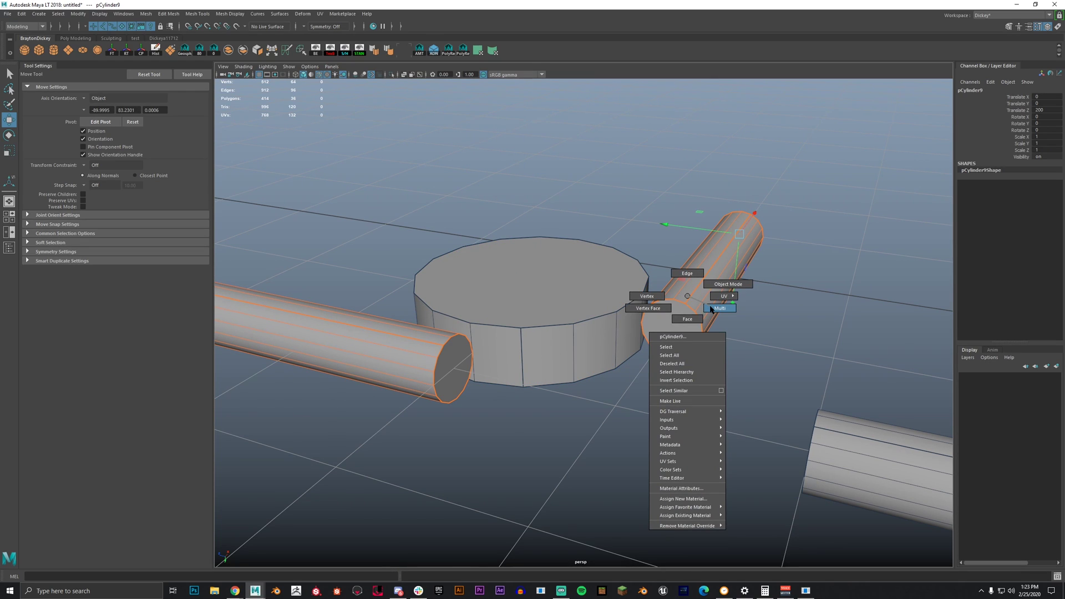
click(719, 308)
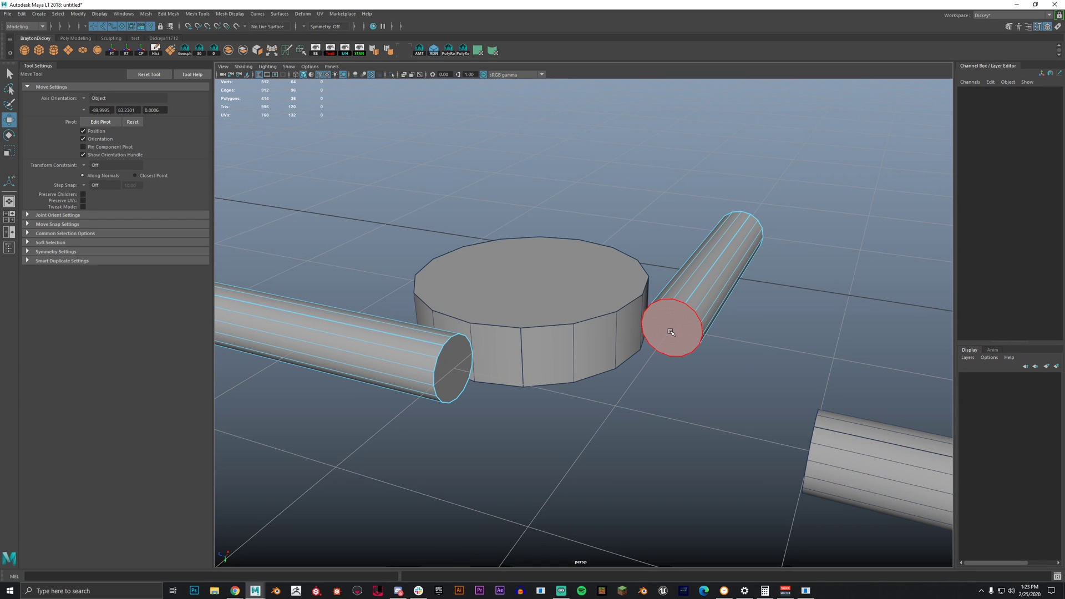
alt+middle_drag(671, 331, 643, 318)
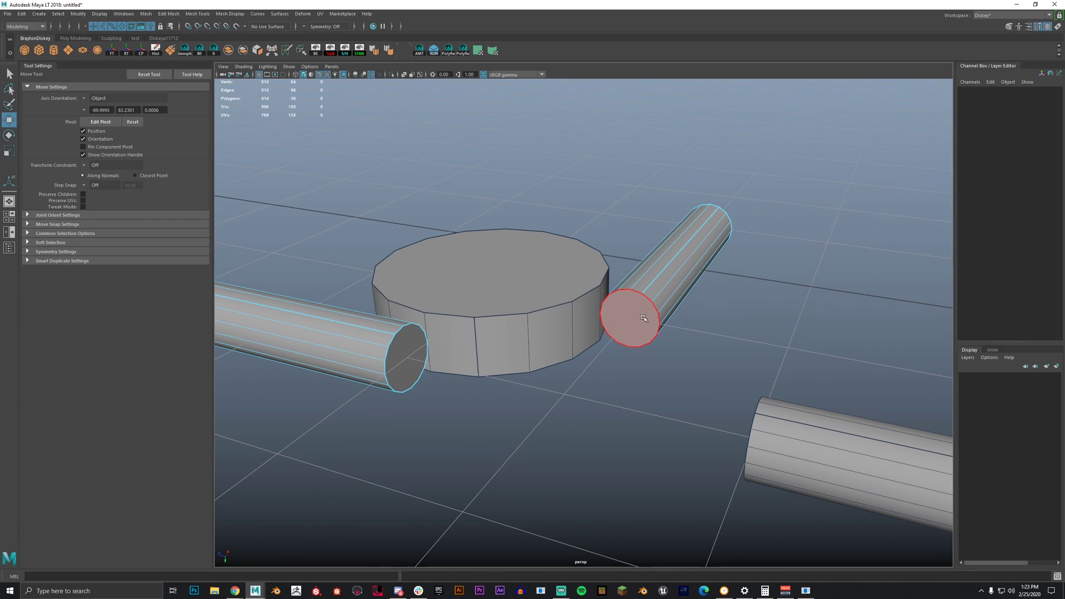
click(643, 318)
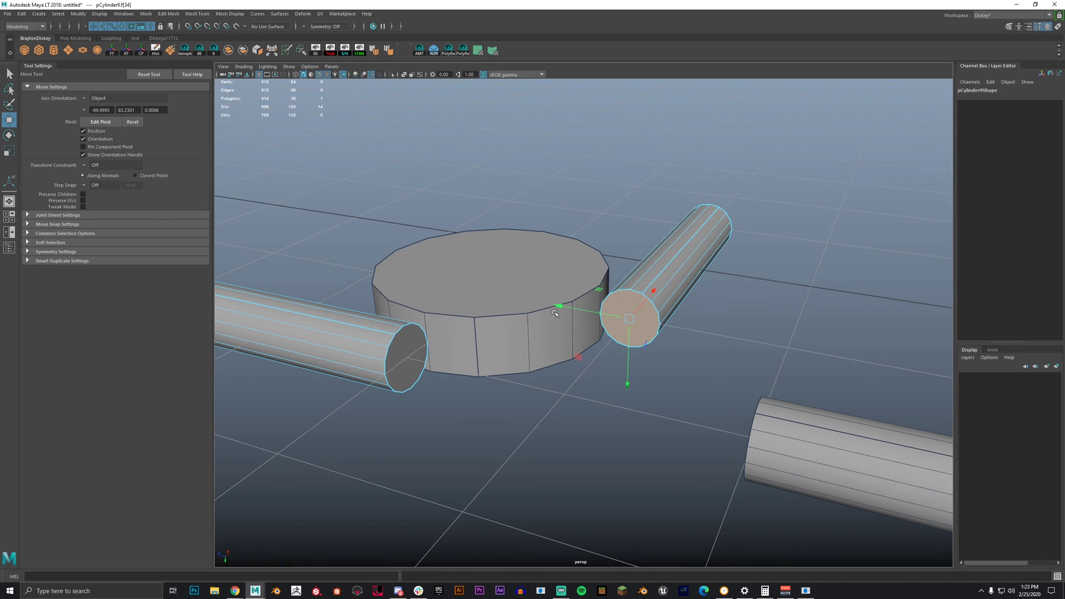
Step: Switch the disc to multi-component selection and add its vertical side edge nearest the other cylinder to the selected cap
shift+right_click(494, 291)
right_click(494, 291)
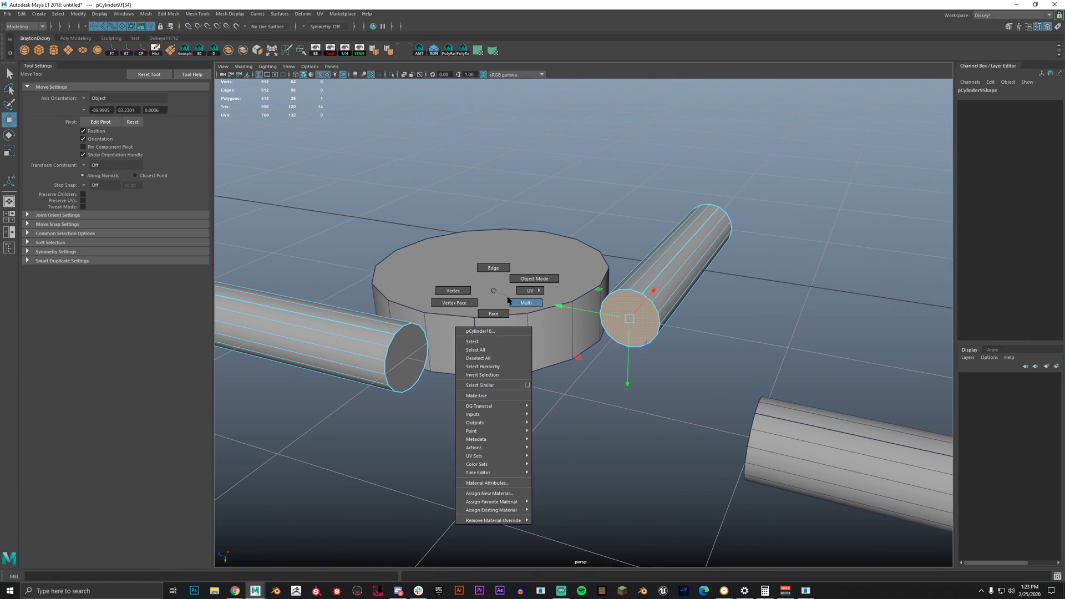
click(509, 300)
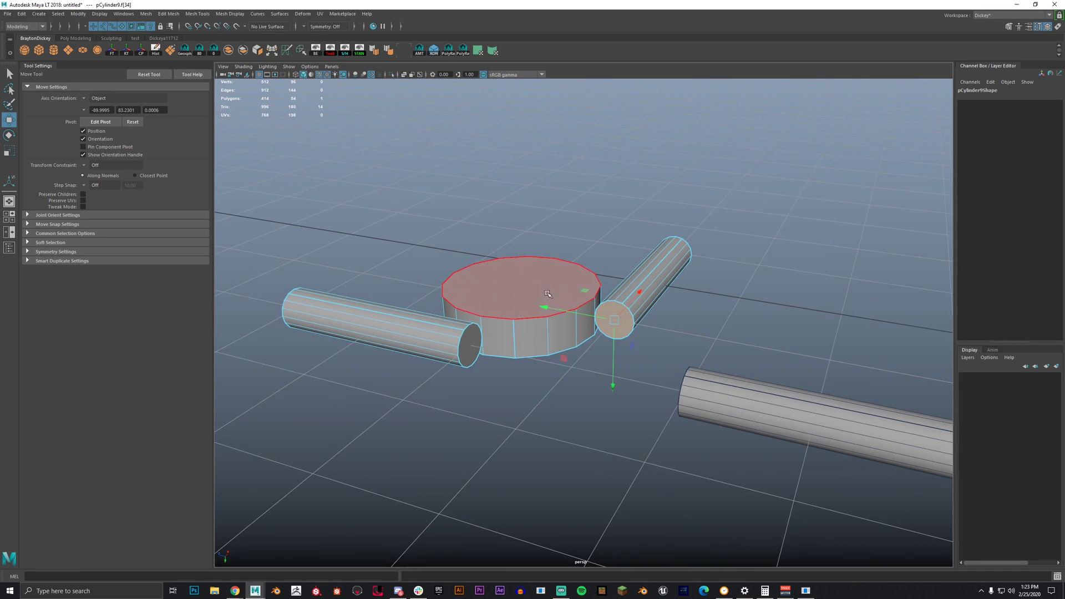
alt+drag(533, 287, 715, 292)
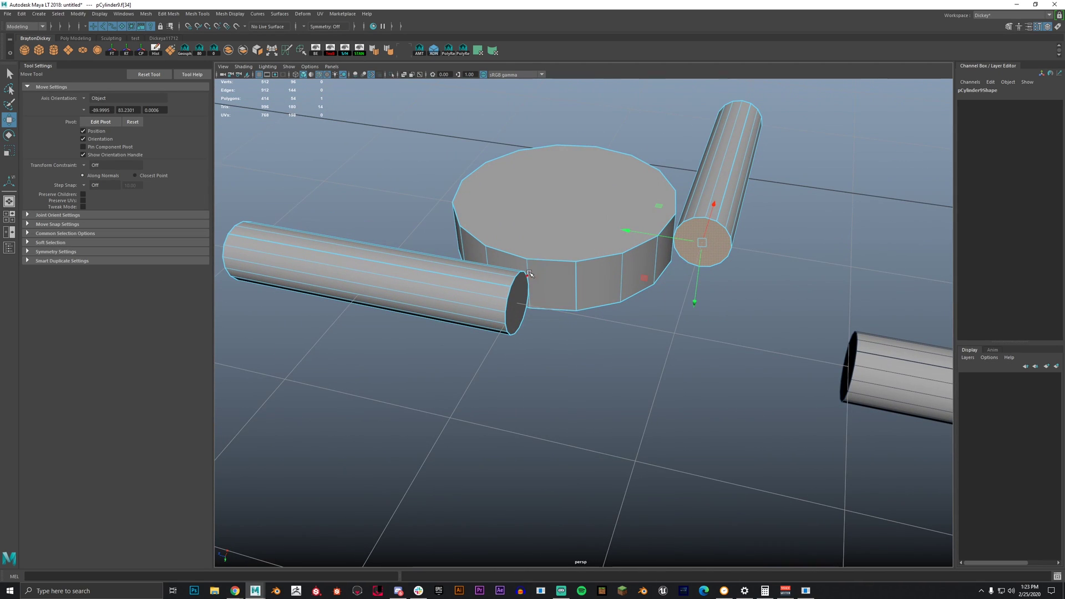
scroll(529, 263, up, 3)
shift+click(502, 238)
Step: Apply Wedge Face to the cylinder cap using the single disc edge, set the wedge angle to -90 degrees, and undo the wedge
scroll(503, 241, down, 4)
alt+drag(529, 268, 627, 313)
scroll(628, 313, up, 3)
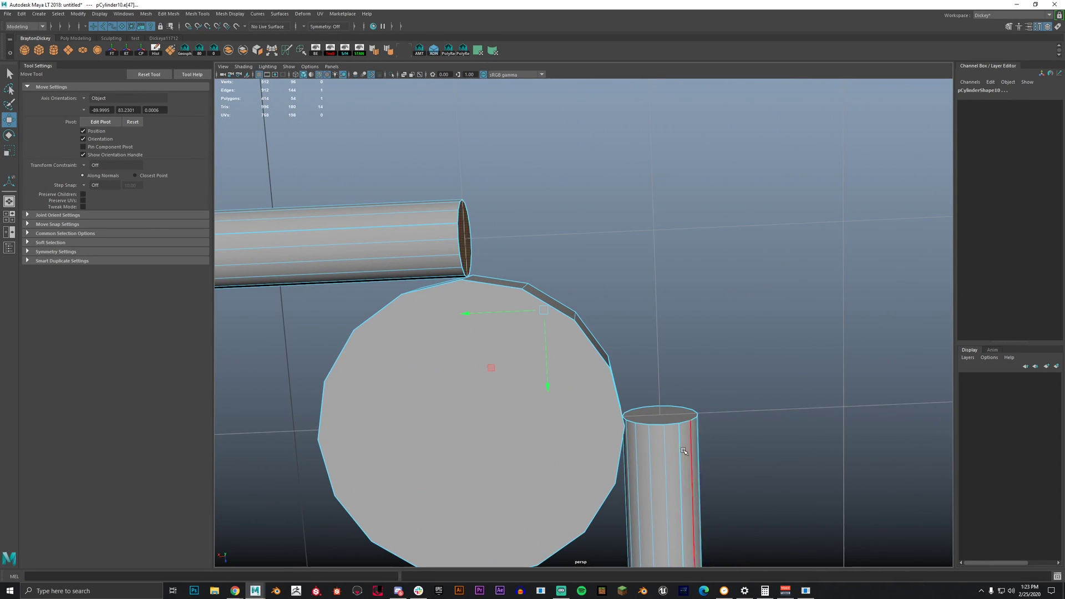
scroll(691, 341, up, 3)
alt+drag(691, 341, 668, 297)
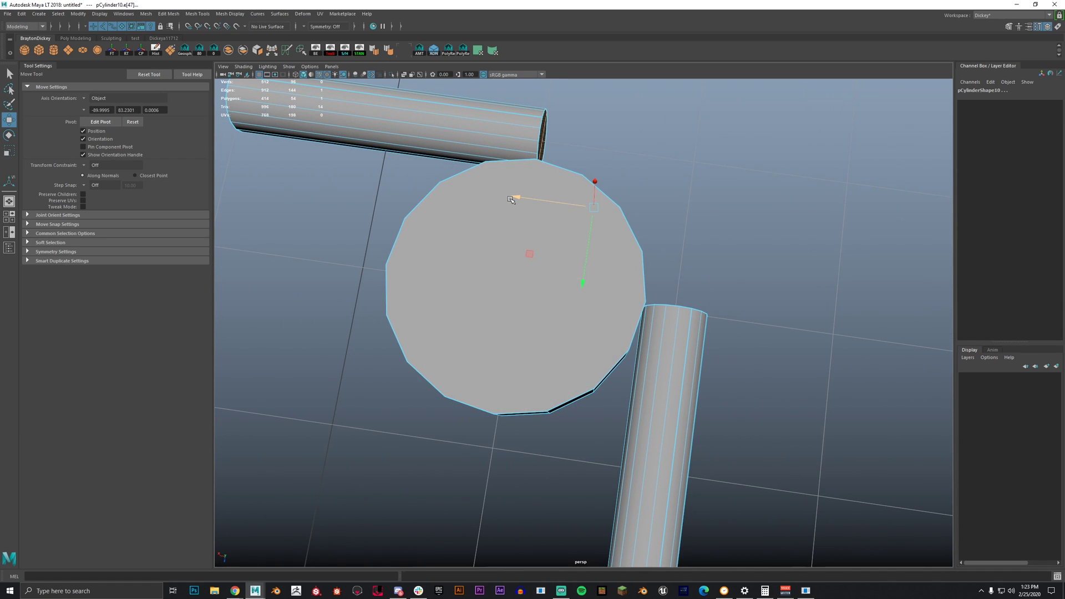
scroll(531, 207, down, 3)
alt+drag(570, 252, 564, 291)
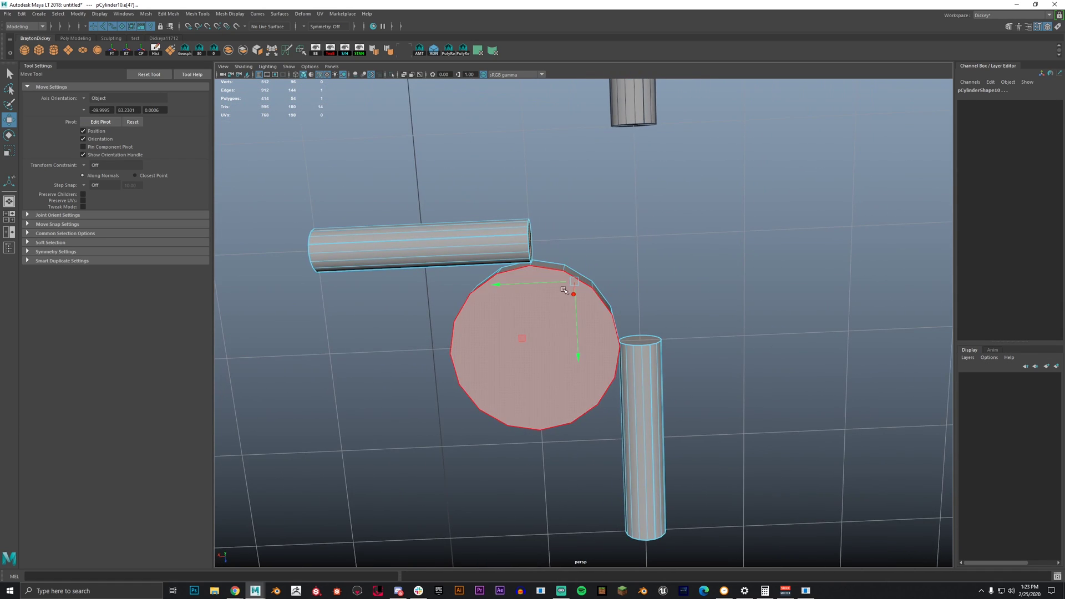
shift+right_click(534, 252)
click(482, 271)
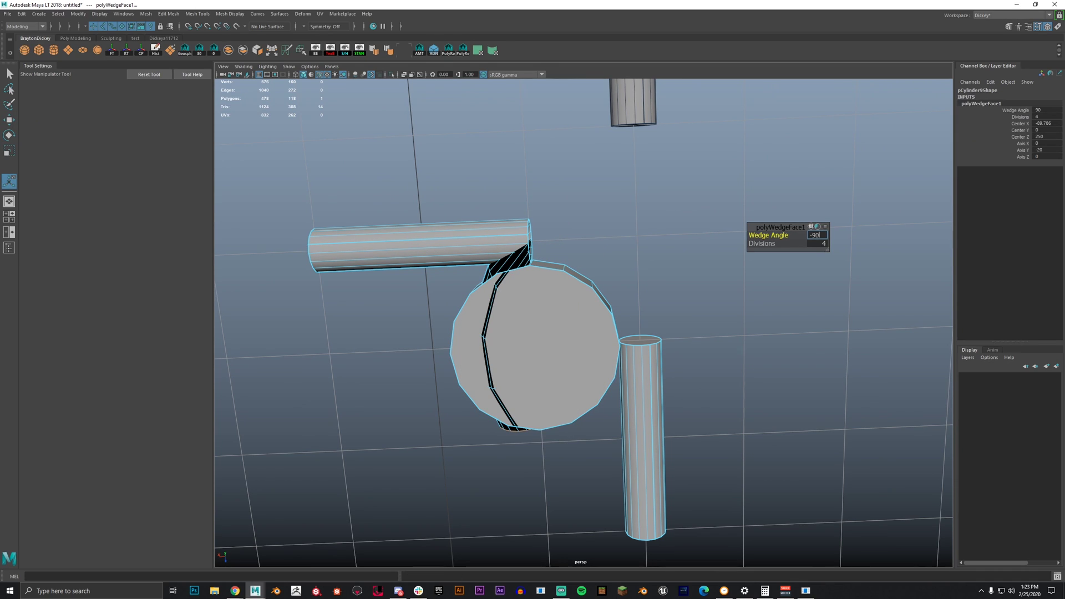
key(Return)
alt+drag(483, 222, 596, 241)
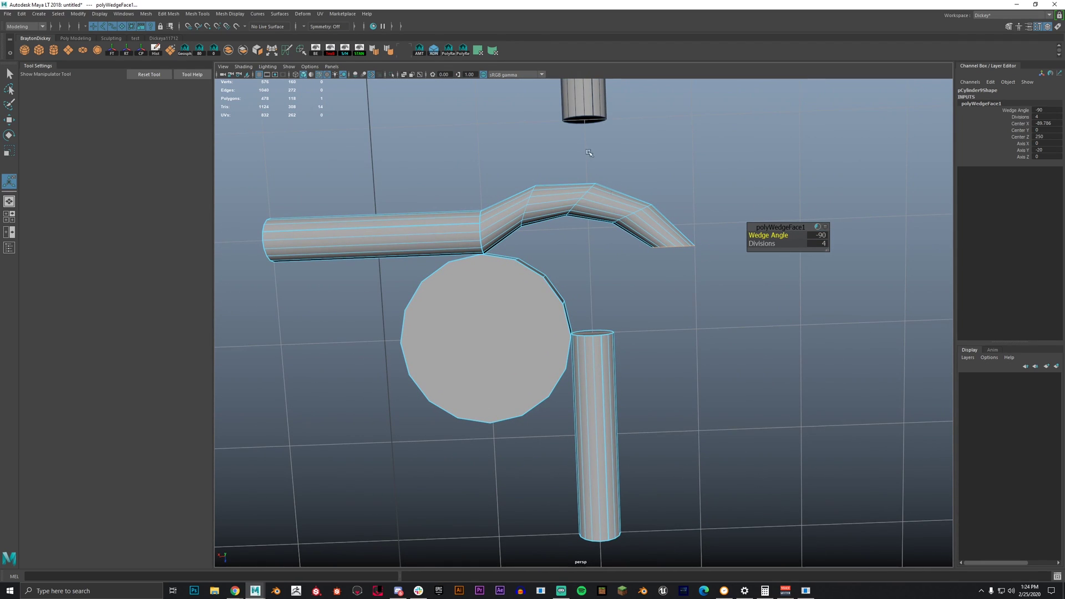
key(ctrl+z)
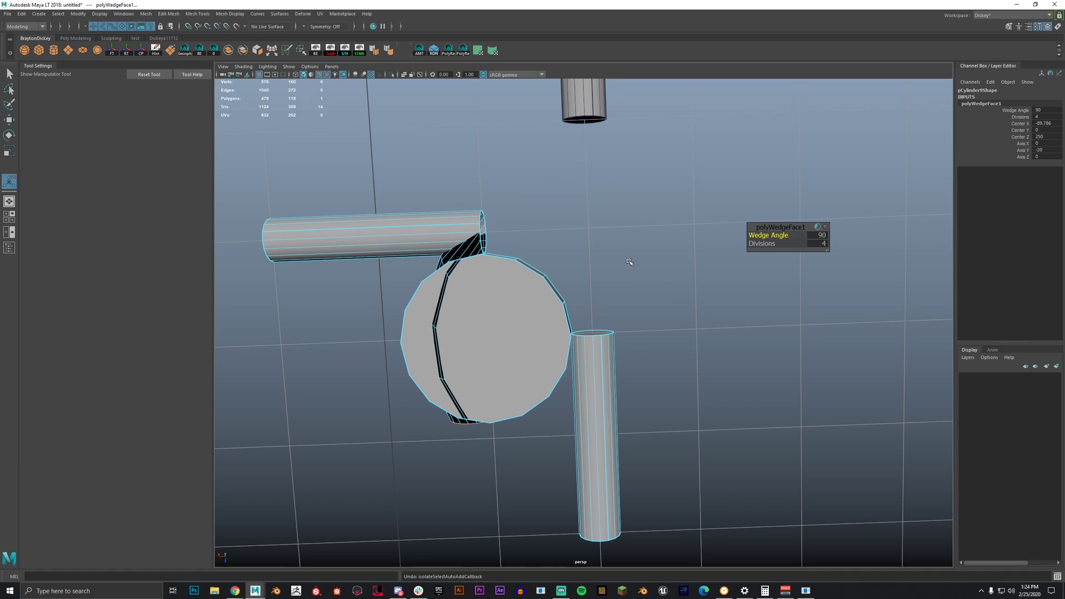
key(ctrl+z)
Step: Add two opposite vertical side edges of the disc to the selected cylinder cap
alt+drag(520, 269, 586, 221)
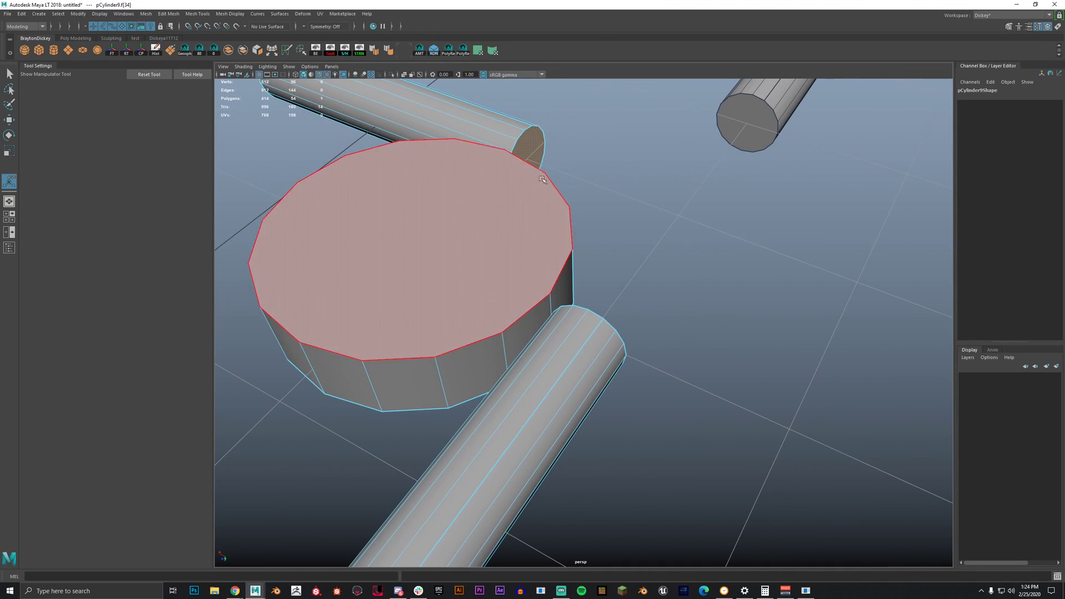
shift+click(550, 303)
scroll(551, 302, down, 5)
key(w)
alt+drag(555, 315, 744, 306)
scroll(631, 359, up, 5)
alt+drag(633, 304, 657, 303)
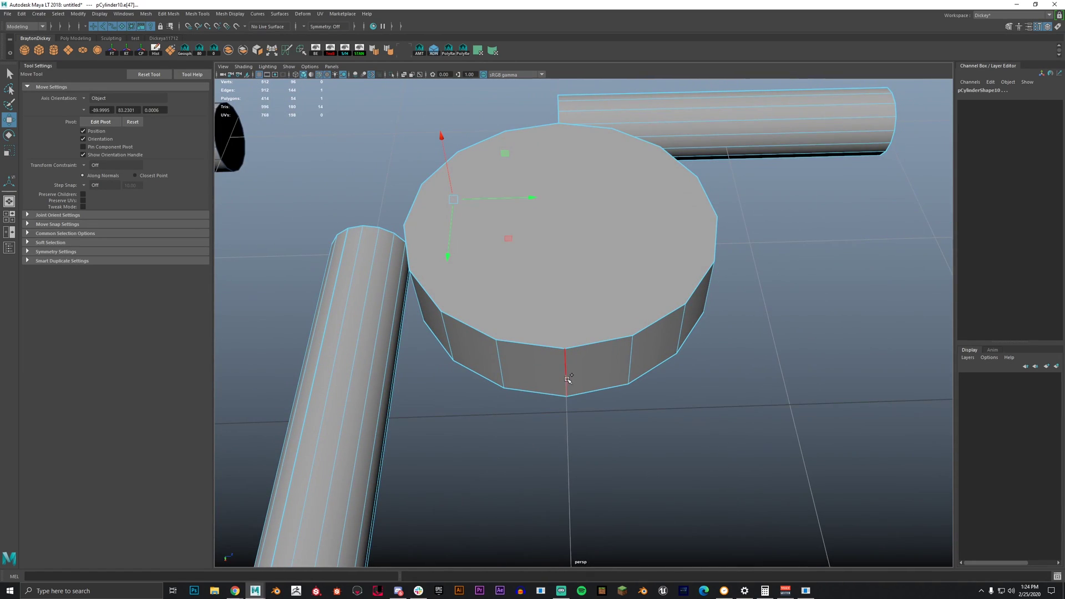
scroll(570, 378, down, 5)
alt+drag(625, 345, 552, 363)
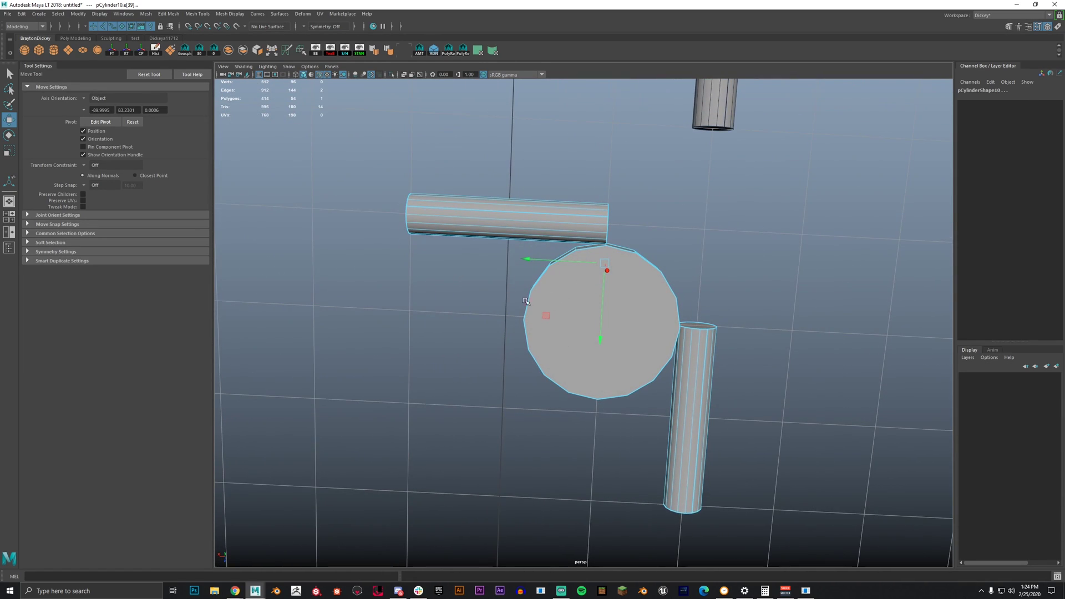
alt+middle_drag(544, 297, 532, 292)
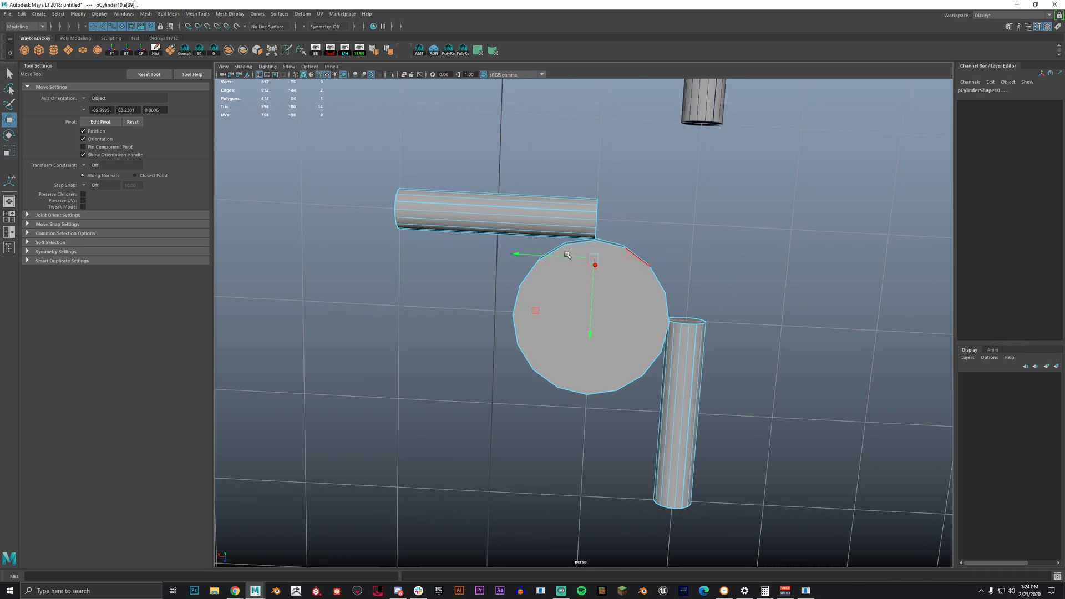
alt+drag(607, 253, 531, 249)
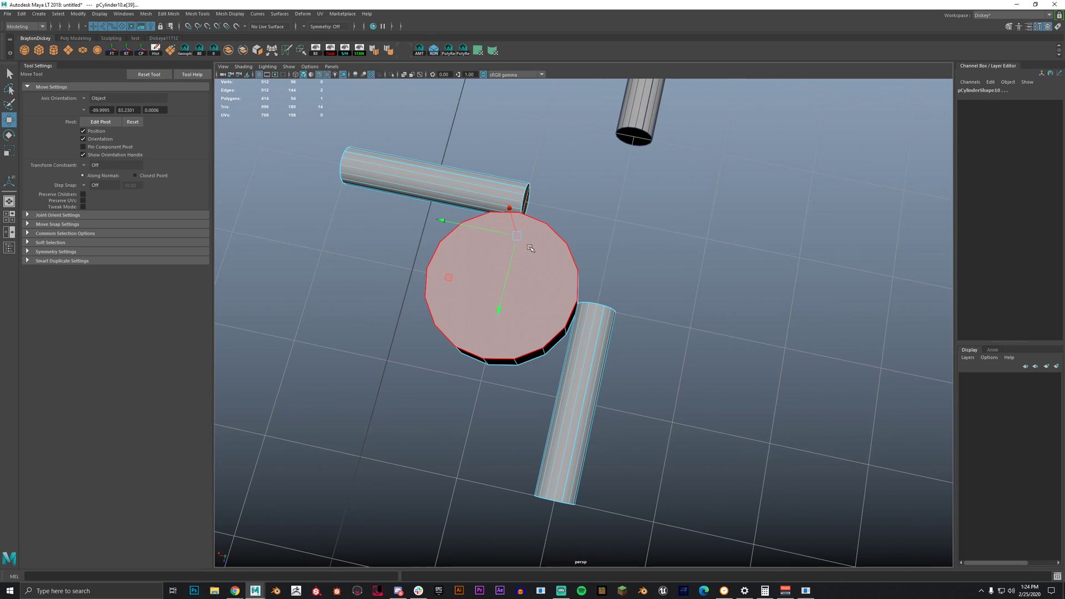
Step: Apply Wedge Face to the cap around the disc's center, with a wedge angle of -90 degrees and 8 divisions
shift+right_click(532, 228)
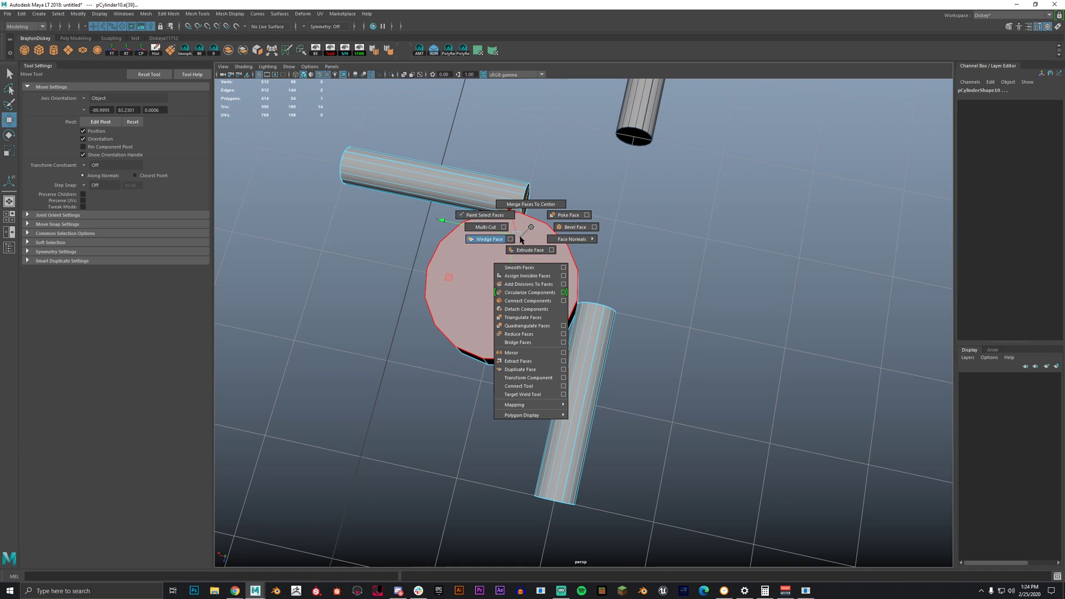
click(488, 239)
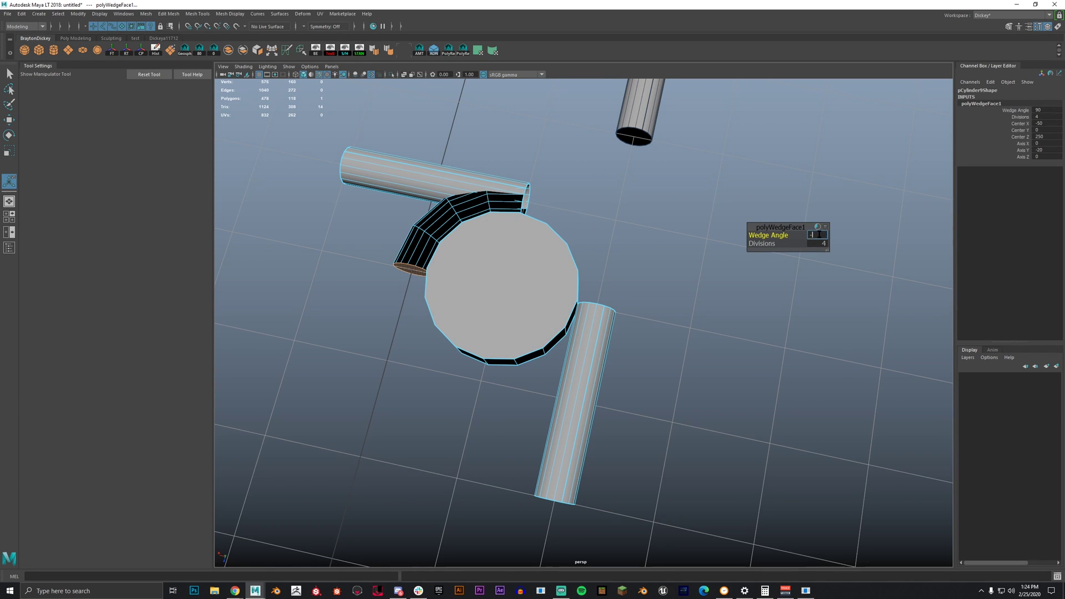
key(Return)
scroll(466, 223, up, 5)
alt+drag(459, 223, 551, 311)
scroll(566, 277, up, 5)
scroll(509, 284, down, 4)
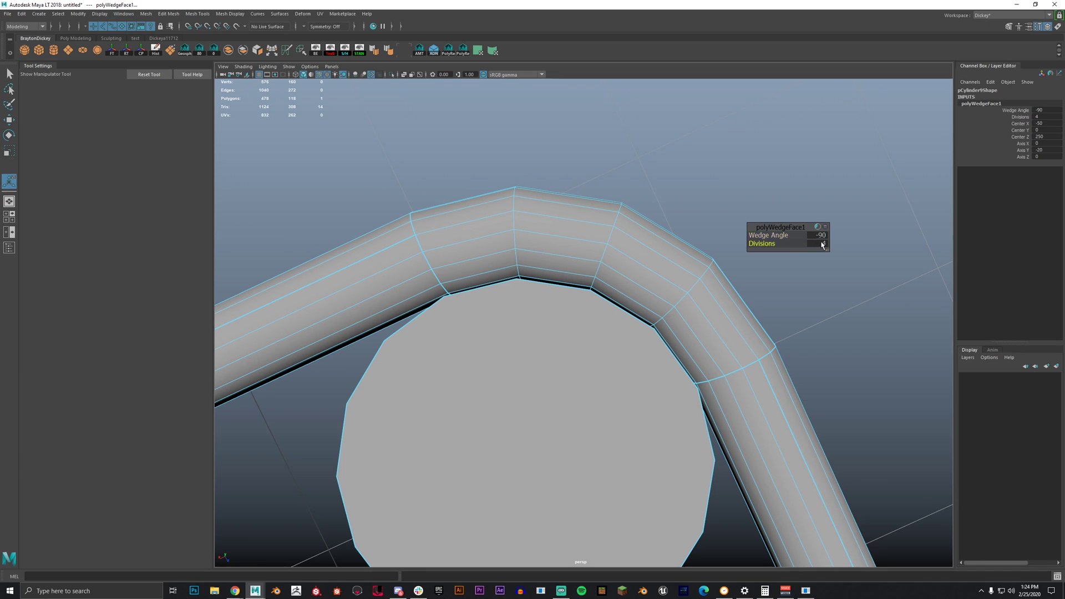
text(8)
key(Return)
Step: Return the disc and the wedged pipe to object mode and select the wedged pipe
scroll(625, 385, down, 5)
alt+drag(625, 385, 695, 360)
right_drag(609, 298, 630, 281)
click(615, 310)
scroll(614, 311, down, 5)
click(606, 331)
right_drag(591, 340, 622, 323)
click(664, 342)
click(614, 352)
scroll(615, 355, down, 4)
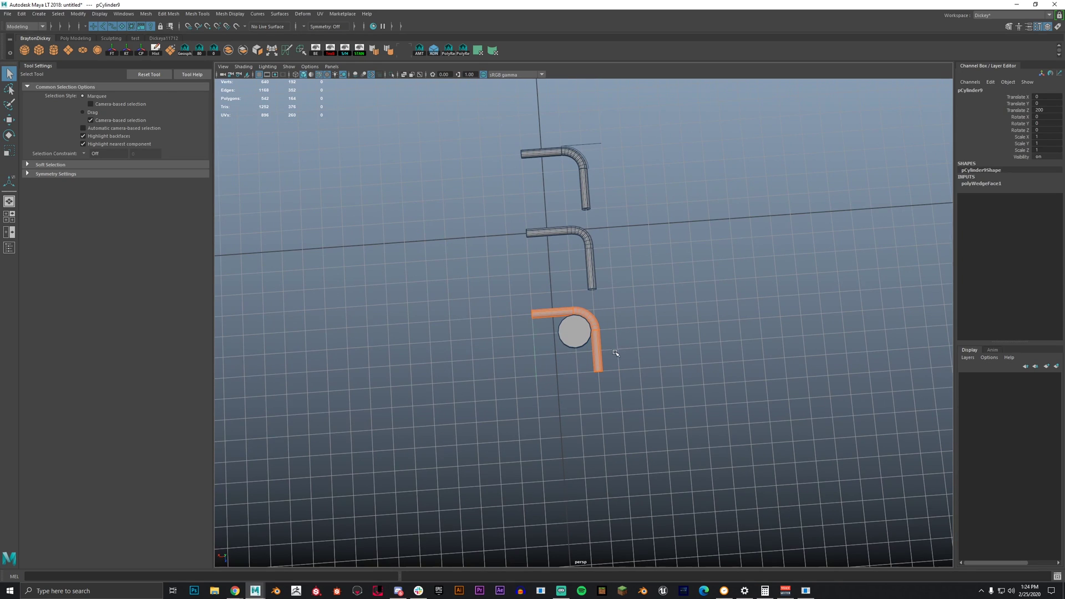
key(w)
key(f)
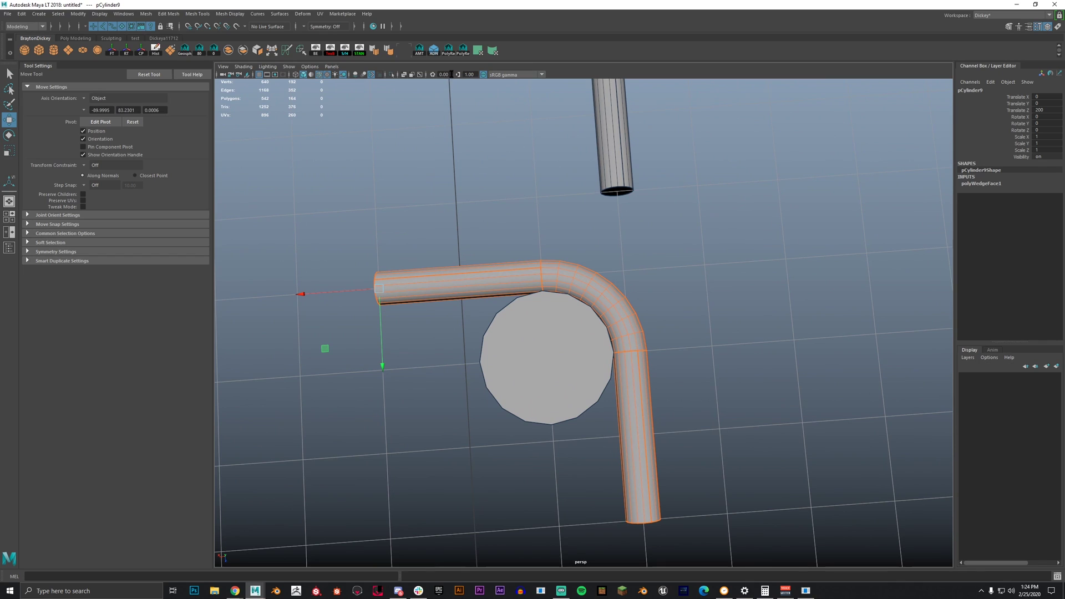
Step: Add the bent pipe's straight cylinders and corner piece to the selection, and delete the history of all selected pieces
scroll(571, 182, down, 8)
click(534, 177)
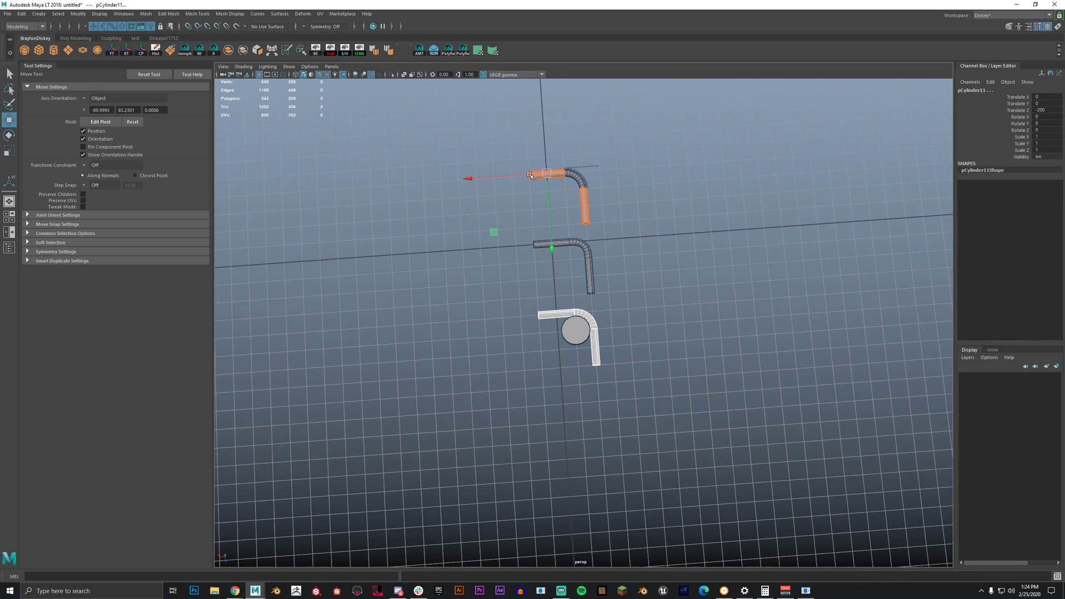
click(576, 179)
click(156, 49)
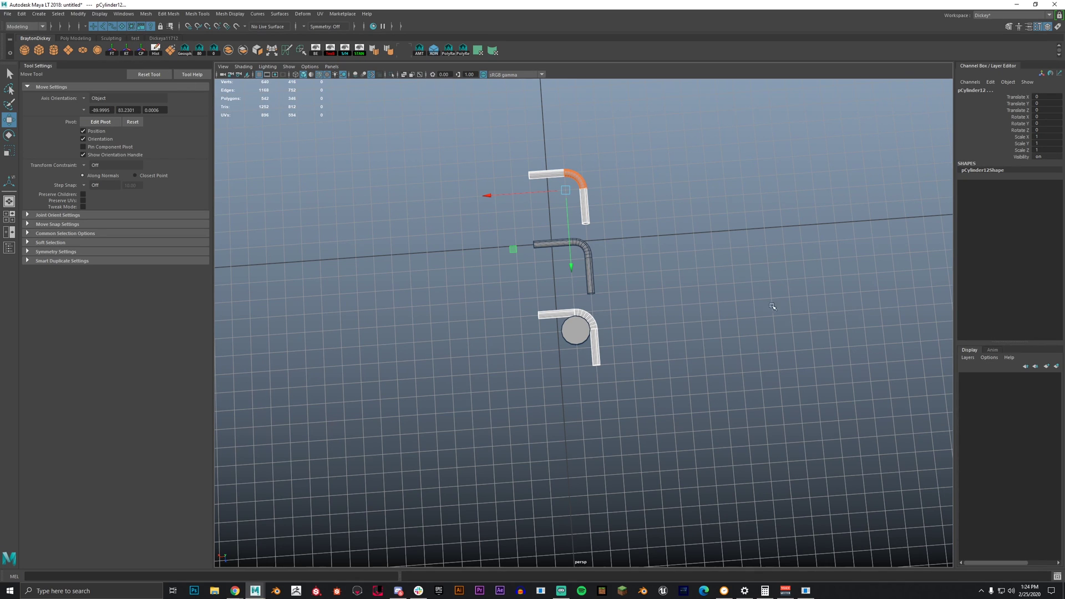
Step: Move the wedged pipe along Z to -200, snapping it onto the pipe with the bent corner
click(599, 325)
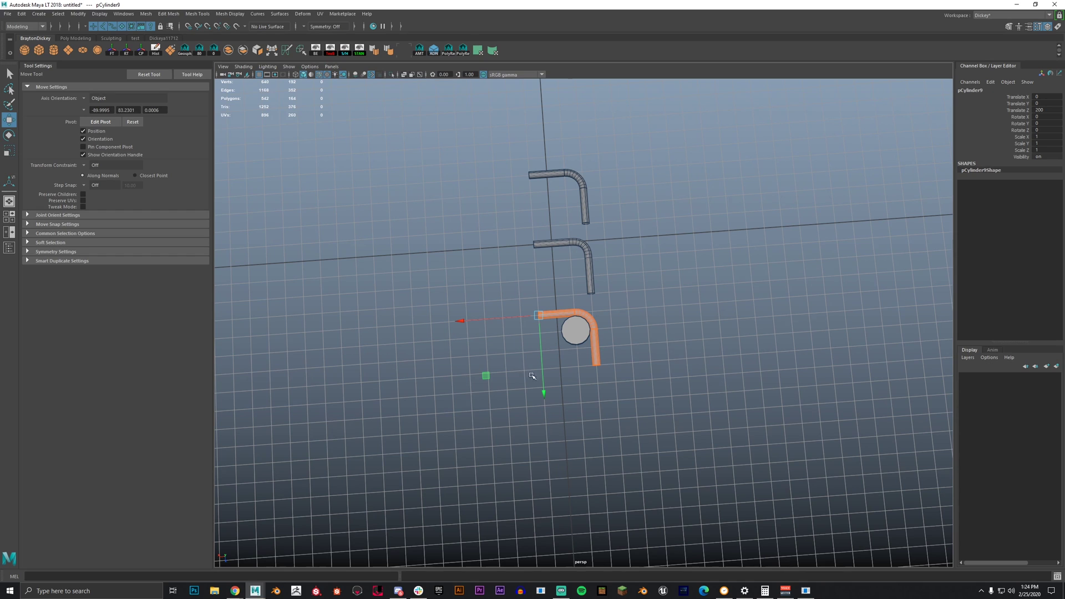
drag(539, 370, 541, 216)
key(ctrl+z)
drag(544, 388, 502, 162)
key(f)
alt+drag(494, 288, 522, 333)
alt+middle_drag(522, 333, 551, 268)
scroll(553, 277, up, 5)
key(x)
middle_click(589, 393)
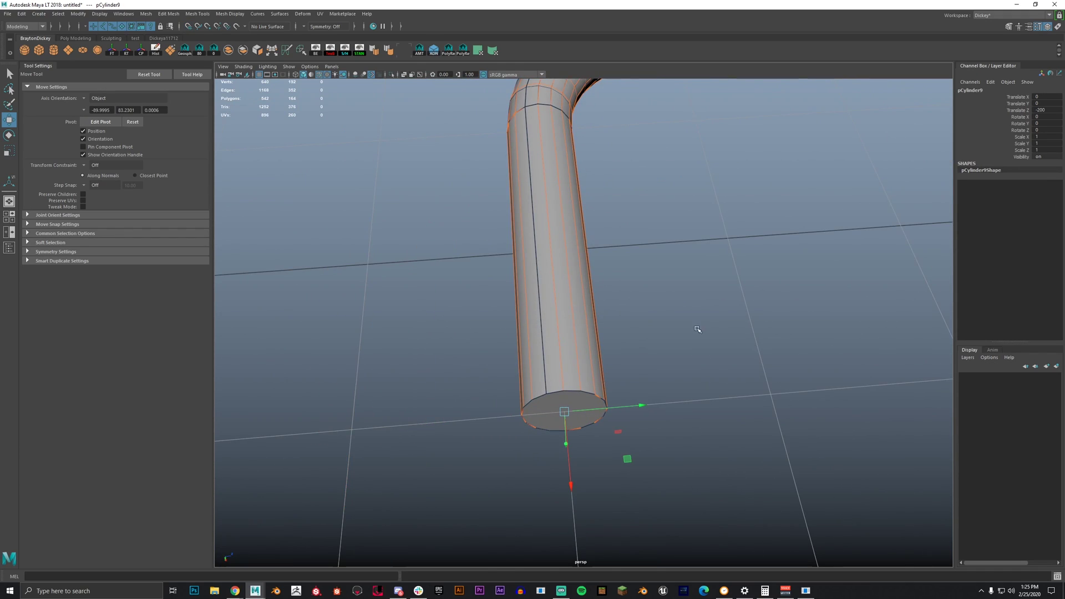
Step: Examine how closely the wedged corner and the bent corner overlap around the curve
scroll(697, 333, down, 5)
alt+middle_drag(696, 289, 628, 416)
alt+drag(629, 416, 582, 413)
scroll(583, 410, up, 5)
alt+drag(585, 370, 766, 338)
scroll(663, 309, up, 5)
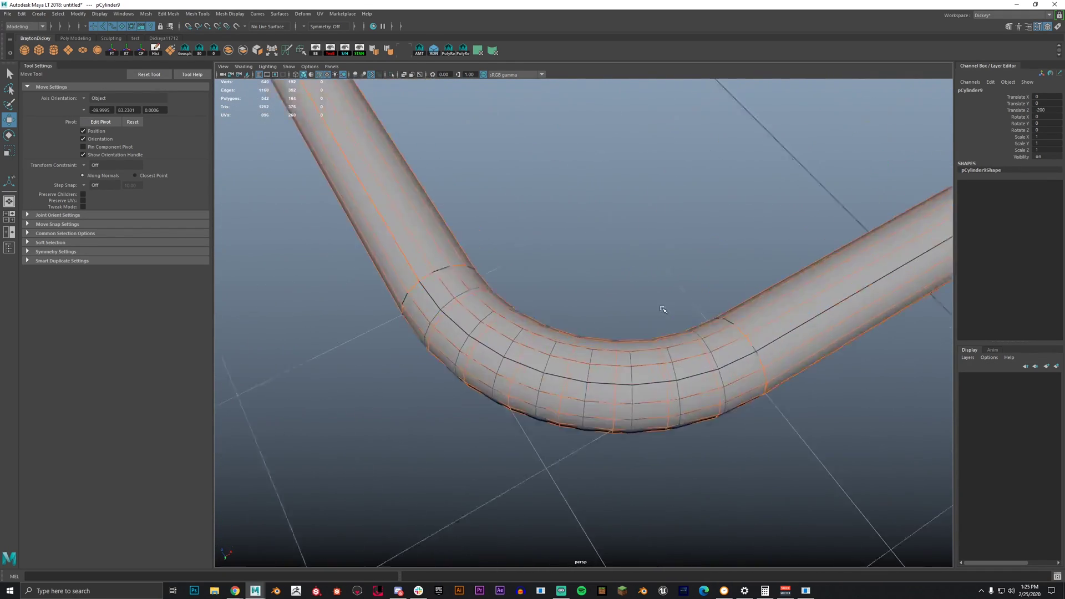
scroll(610, 424, down, 2)
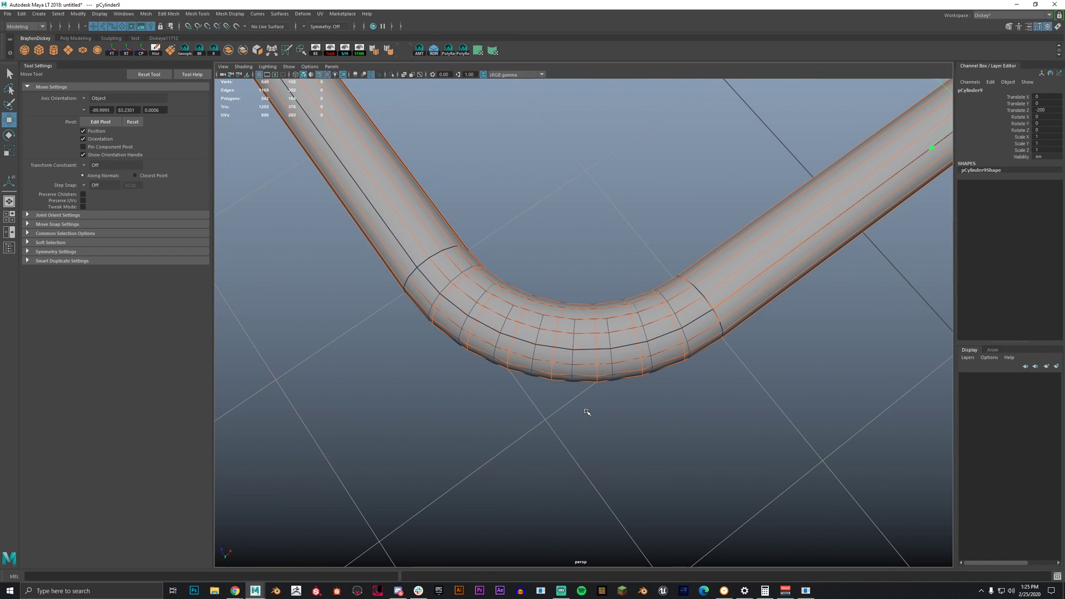
scroll(587, 411, down, 3)
alt+drag(587, 409, 839, 357)
scroll(551, 368, up, 3)
Step: Separate the overlapping wedged and bent pipes to compare their corners, and undo the separation
click(571, 317)
alt+drag(571, 318, 639, 351)
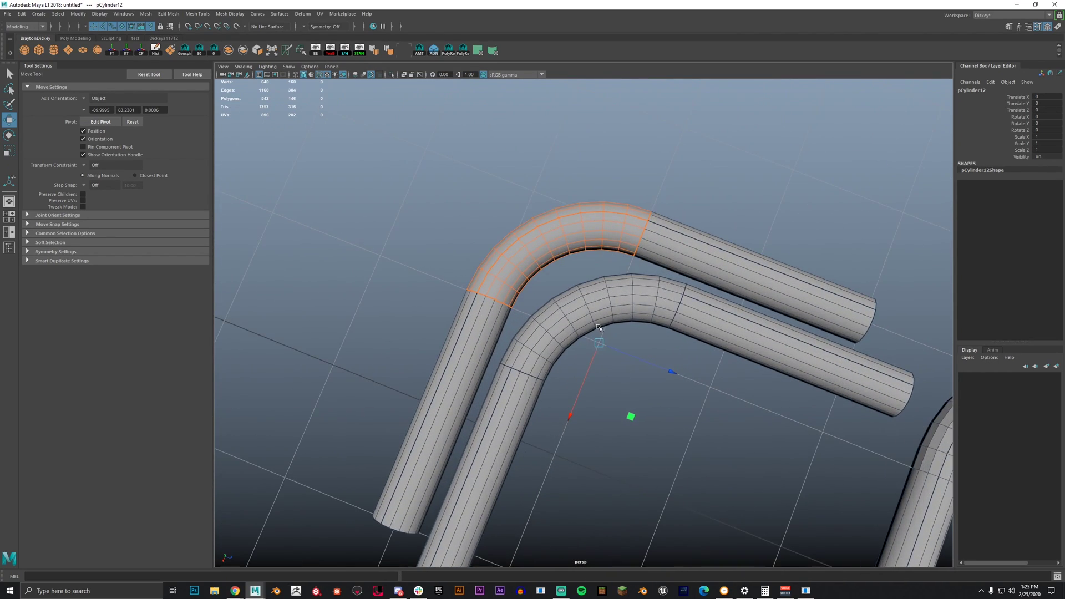
key(ctrl+z)
key(ctrl+z)
alt+drag(600, 325, 551, 326)
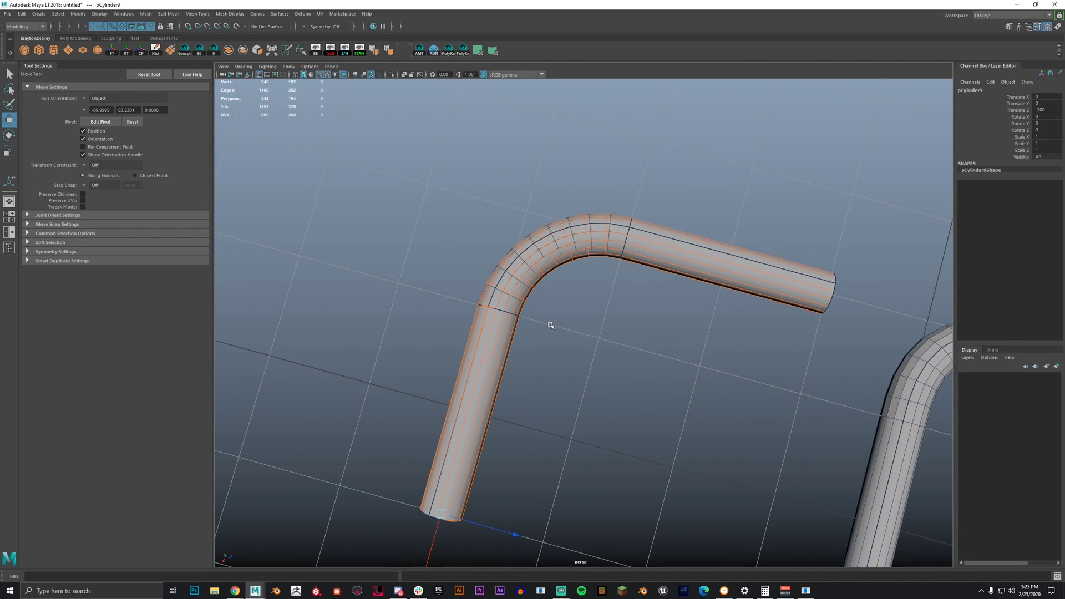
alt+right_drag(732, 289, 683, 376)
alt+middle_drag(683, 375, 571, 374)
alt+drag(571, 373, 600, 339)
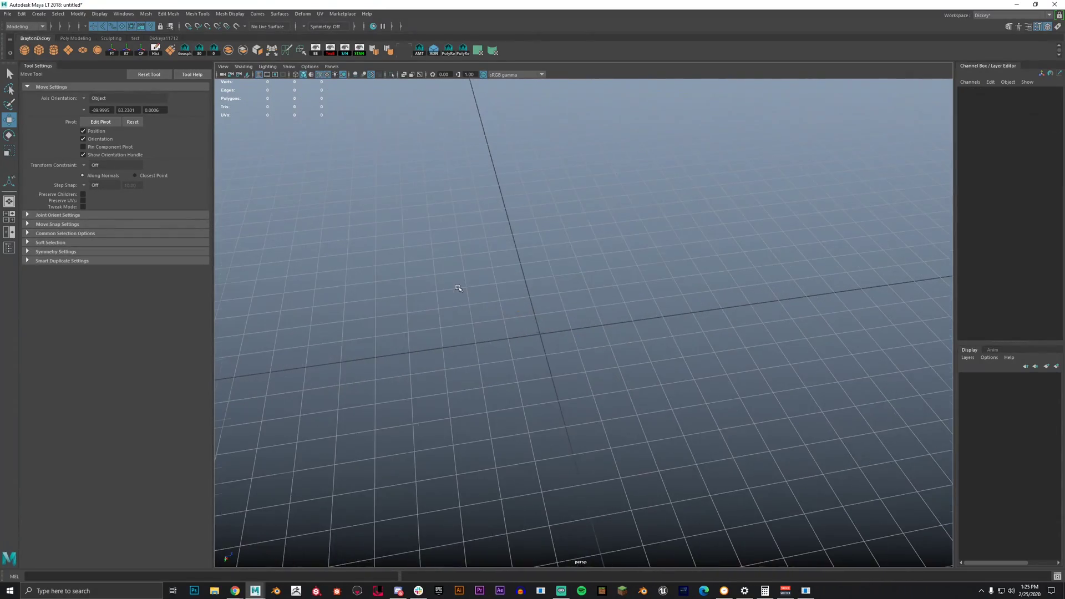
Step: Create a polygon cylinder along the X axis with radius 50, height 20 and 16 axis divisions
alt+middle_drag(461, 286, 666, 271)
alt+drag(666, 272, 357, 136)
double_click(53, 50)
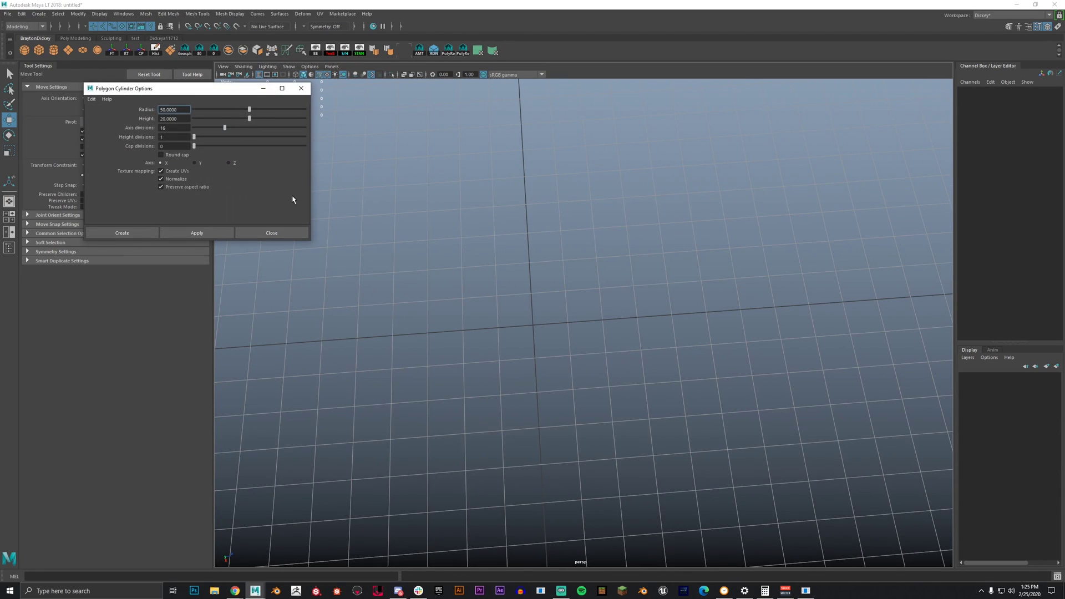
click(194, 232)
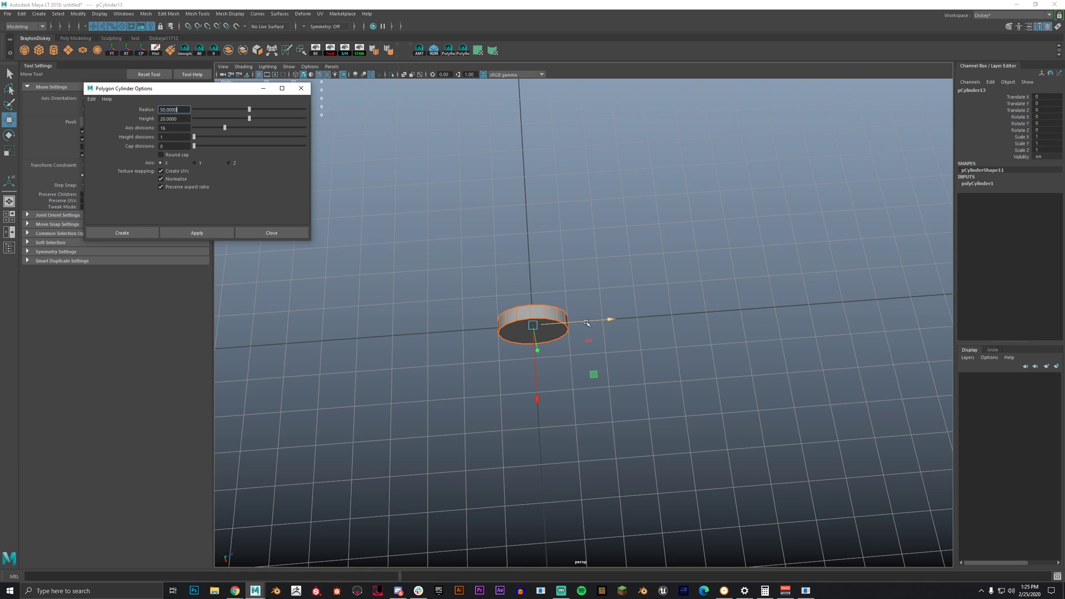
Step: Set the cylinder's pivot to the center of its end cap and snap the cylinder to the grid at X 10
alt+drag(333, 217, 522, 190)
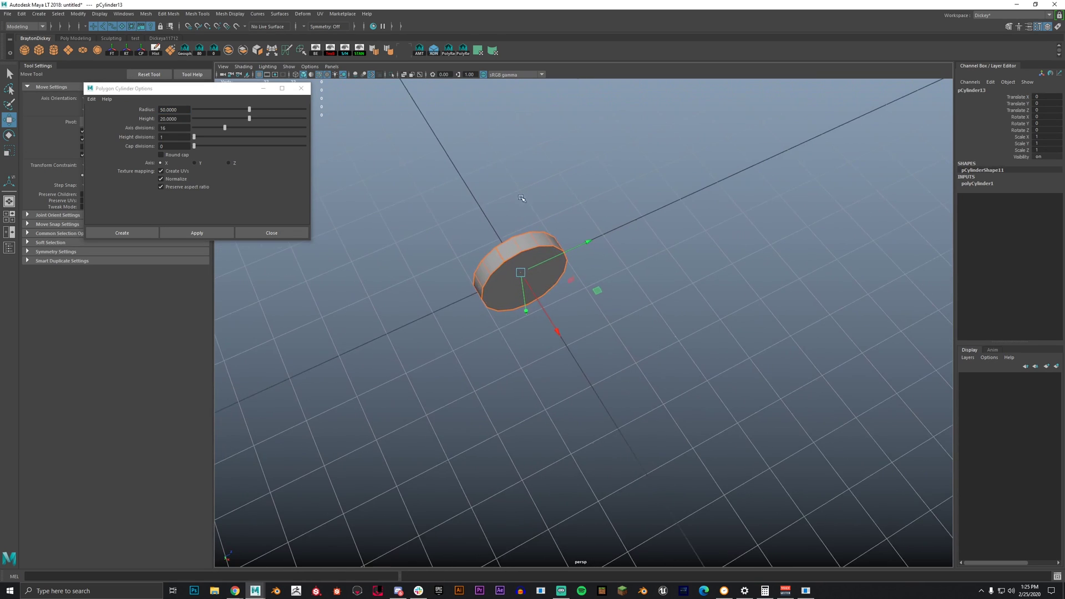
right_drag(509, 266, 508, 273)
alt+drag(508, 273, 613, 273)
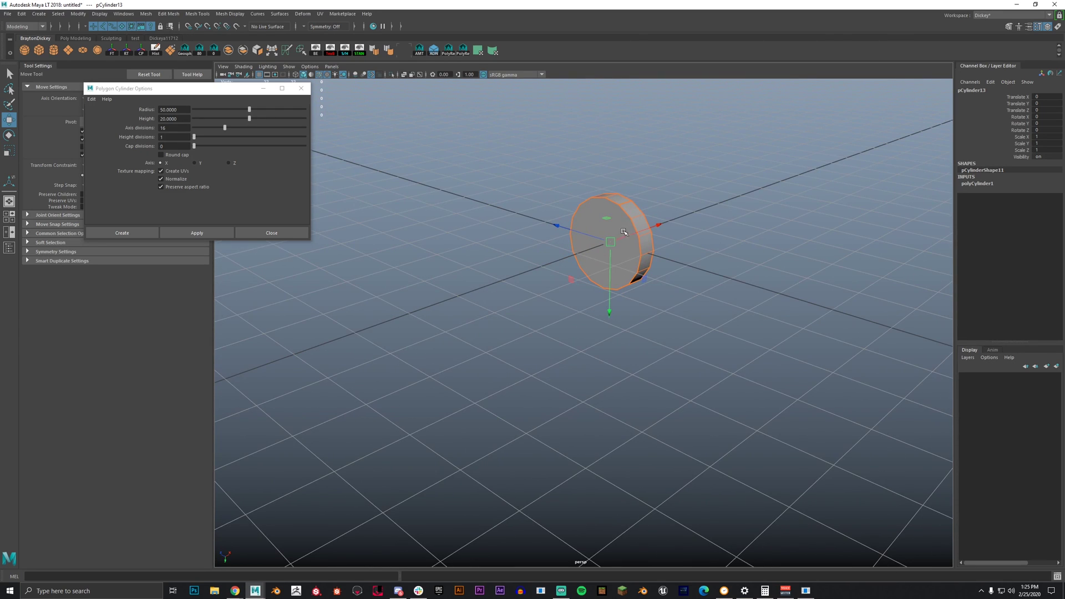
key(d)
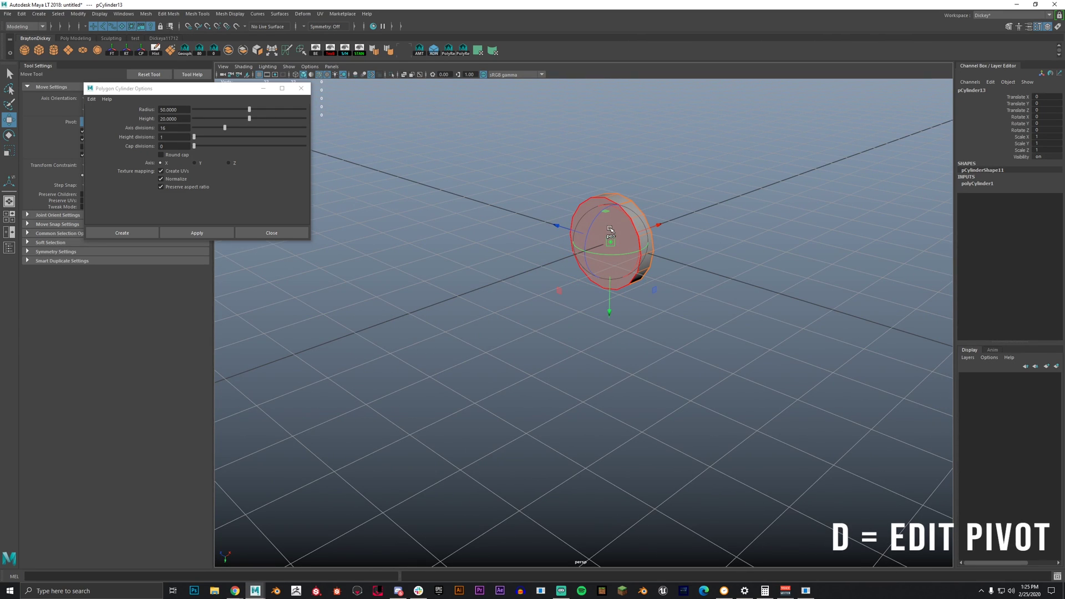
alt+drag(684, 300, 524, 329)
alt+drag(655, 397, 488, 355)
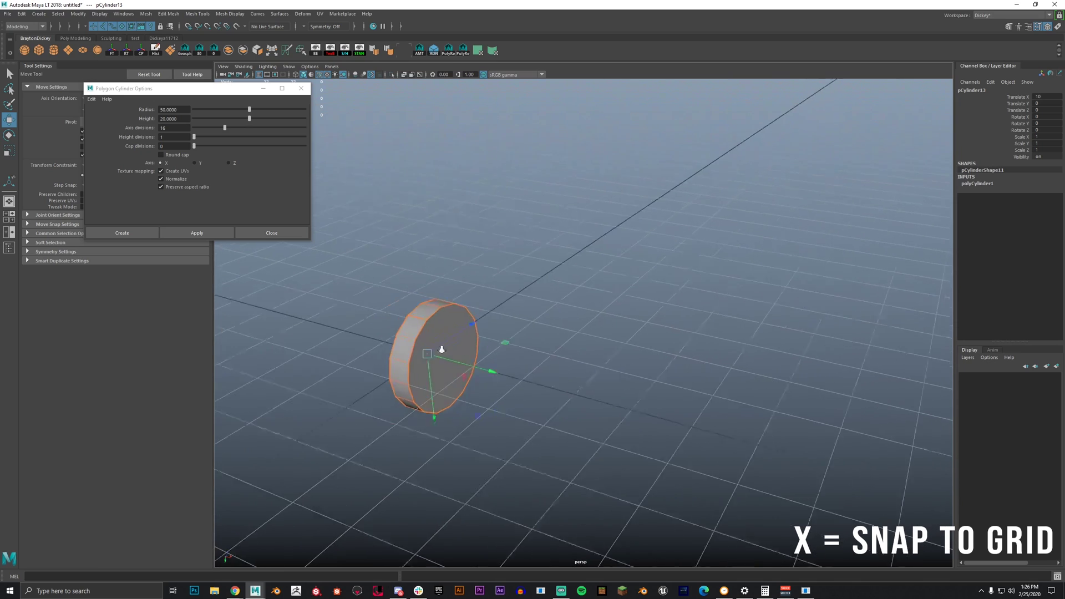
Step: Lengthen the cylinder by moving one end cap face along X, and return to object mode
alt+middle_drag(477, 328, 542, 291)
scroll(542, 291, up, 3)
right_drag(542, 280, 539, 308)
click(532, 319)
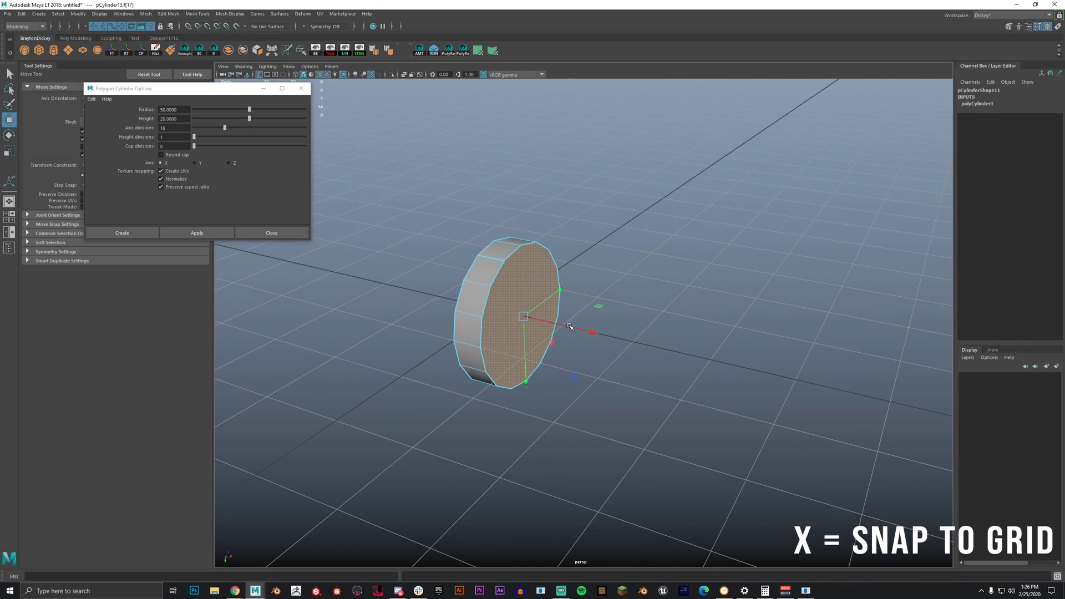
drag(592, 333, 534, 267)
scroll(534, 266, up, 5)
right_drag(531, 280, 548, 270)
scroll(563, 283, down, 5)
alt+drag(568, 289, 588, 279)
Step: Duplicate the cylinder and rotate the copy -90 degrees about Y
key(ctrl+d)
key(e)
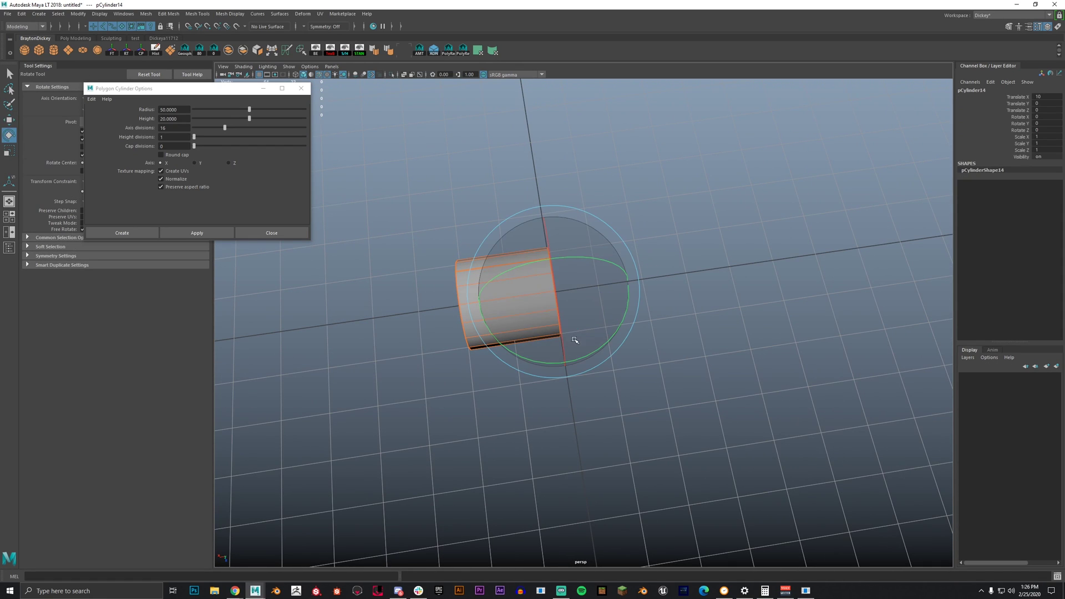
drag(582, 355, 635, 351)
Step: Move the rotated copy away from the first cylinder, leaving a gap for the corner between their end caps
key(w)
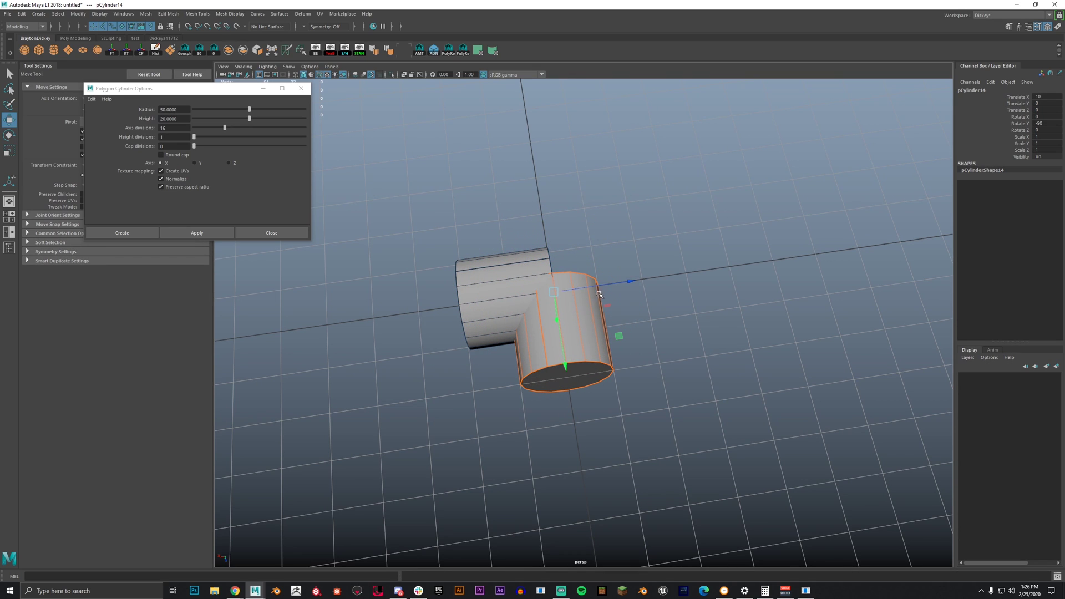
drag(622, 283, 638, 284)
drag(656, 332, 616, 355)
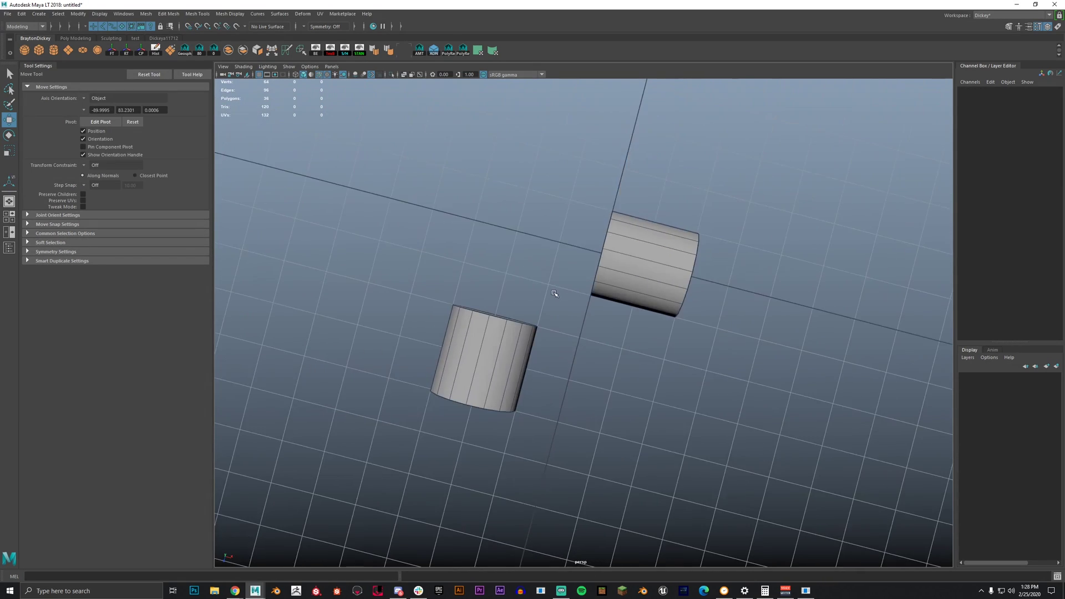
Step: Create a cylinder disc with radius 50, height 20 and 16 axis divisions, and rotate it 90 degrees about Z
alt+drag(552, 292, 577, 274)
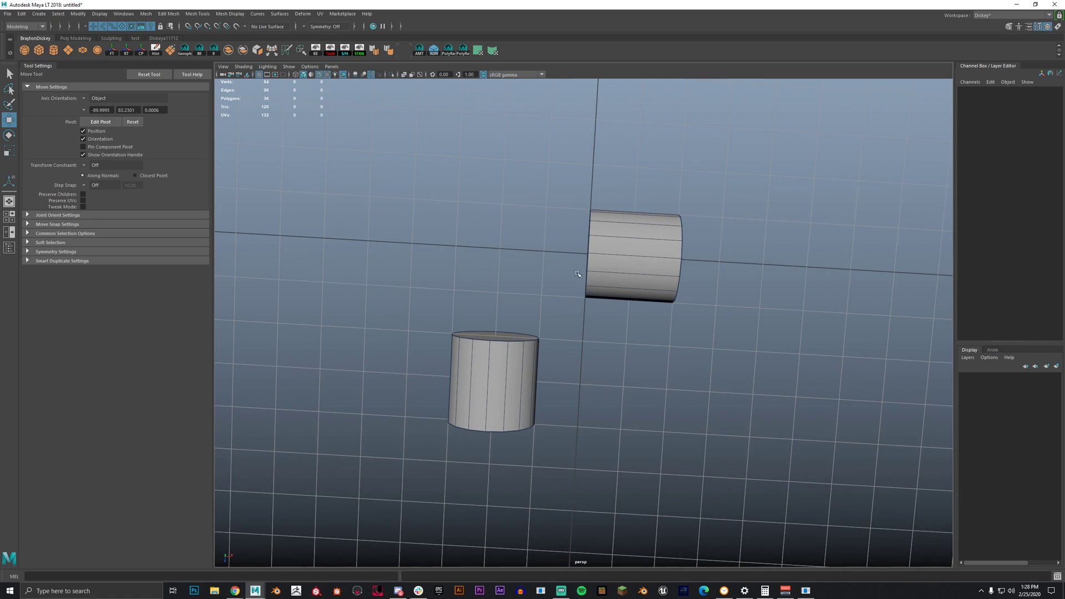
double_click(53, 46)
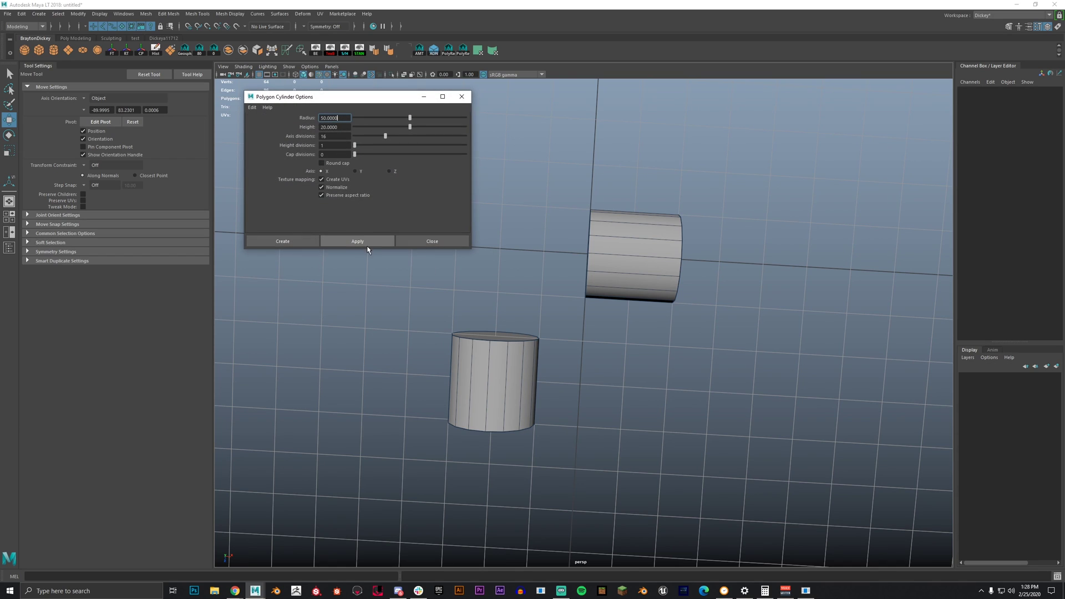
click(365, 246)
click(422, 240)
key(e)
drag(615, 253, 677, 261)
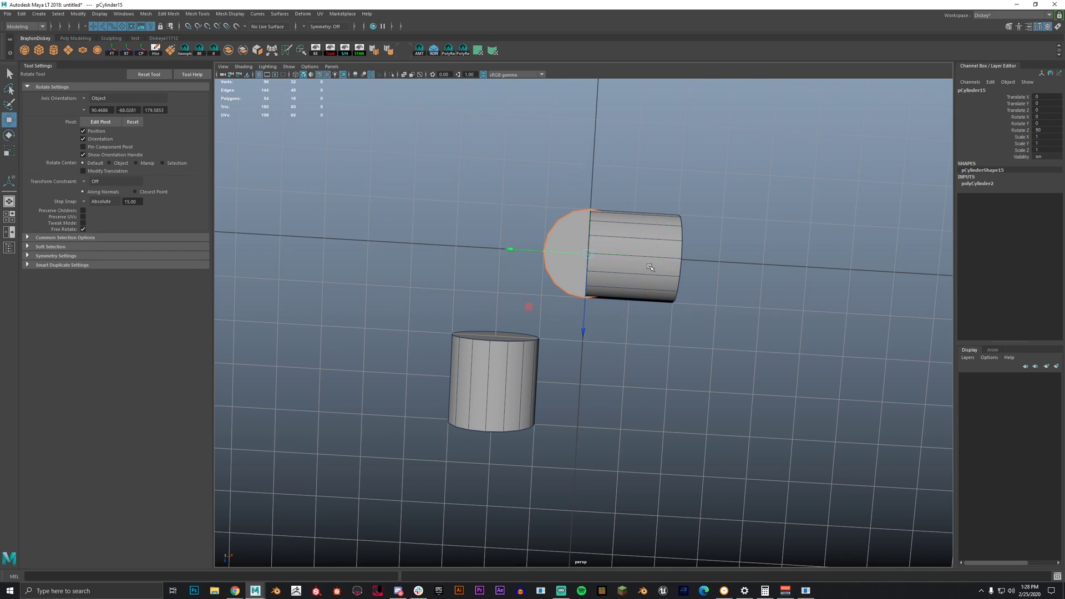
Step: Slide the disc along X out of the first cylinder and set its pivot on a vertical side edge
key(w)
drag(509, 247, 439, 253)
alt+drag(498, 270, 573, 324)
alt+right_drag(573, 324, 577, 316)
alt+middle_drag(577, 316, 594, 299)
key(d)
click(520, 285)
key(q)
scroll(521, 287, down, 5)
scroll(557, 305, up, 3)
Step: Snap the disc by its side-edge pivot along Z toward the inner side of the corner
key(w)
alt+drag(464, 294, 509, 299)
alt+drag(604, 306, 613, 360)
key(v)
drag(561, 212, 503, 384)
alt+middle_drag(502, 366, 558, 369)
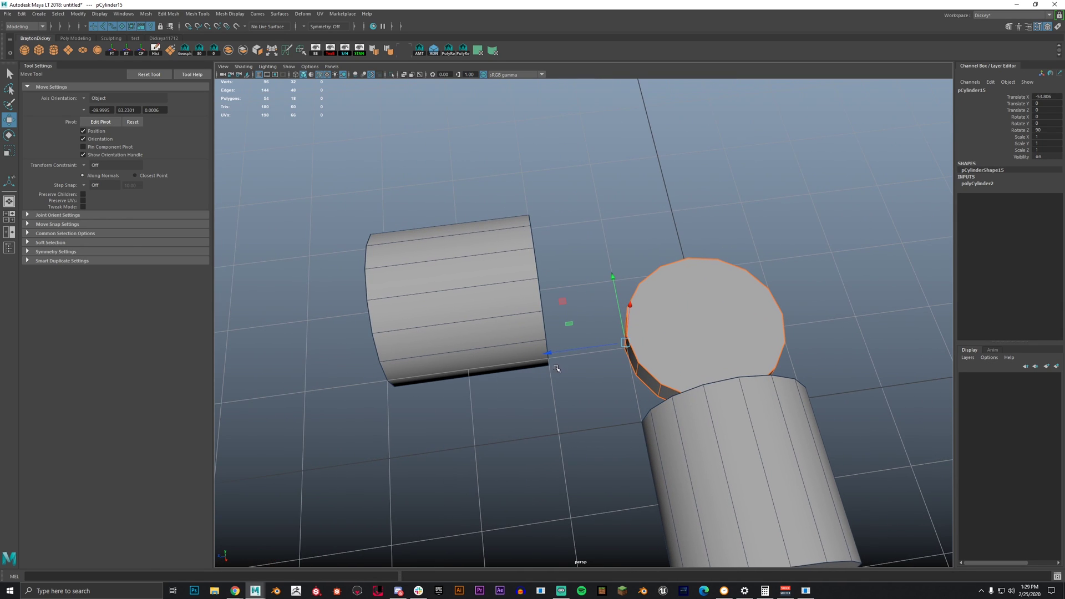
drag(549, 354, 530, 316)
Step: Set the disc's pivot on another vertical side edge and snap the disc to X 0 and Z 100 between the cylinders
alt+middle_drag(530, 317, 627, 468)
alt+drag(628, 468, 547, 282)
alt+right_drag(603, 308, 556, 300)
alt+drag(556, 302, 595, 367)
alt+right_drag(595, 367, 610, 373)
key(d)
click(588, 370)
middle_drag(730, 202, 694, 228)
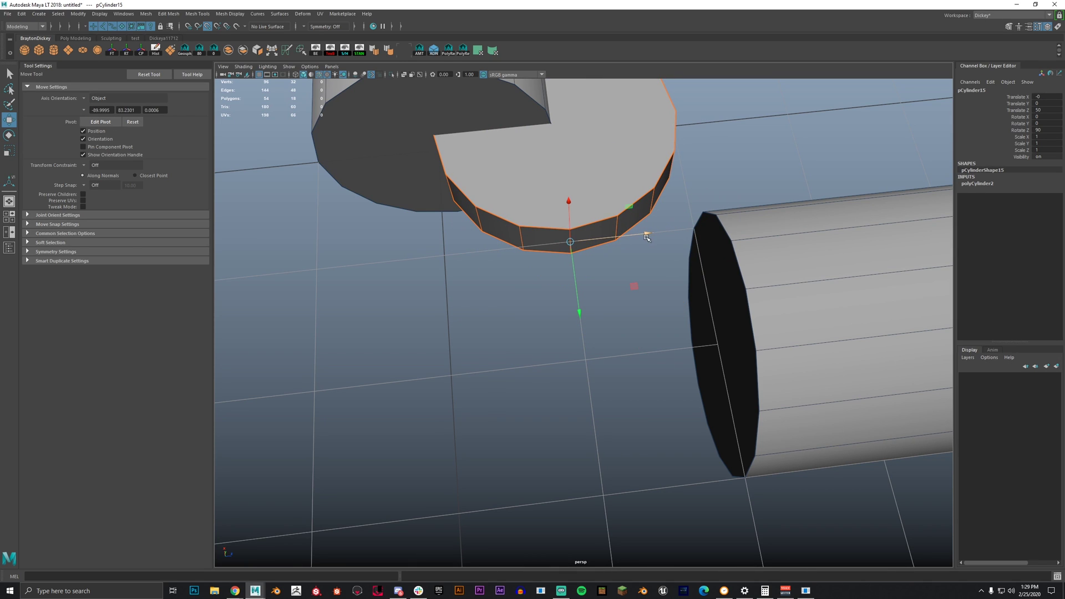
drag(647, 238, 675, 233)
Step: Select the disc's four adjacent side faces spanning the gap between the two cylinders
alt+right_drag(669, 244, 688, 257)
alt+drag(688, 256, 636, 316)
right_drag(636, 316, 636, 346)
click(648, 327)
shift+click(599, 316)
shift+click(489, 323)
shift+click(436, 329)
scroll(480, 344, down, 3)
alt+drag(482, 345, 516, 356)
alt+drag(530, 308, 482, 388)
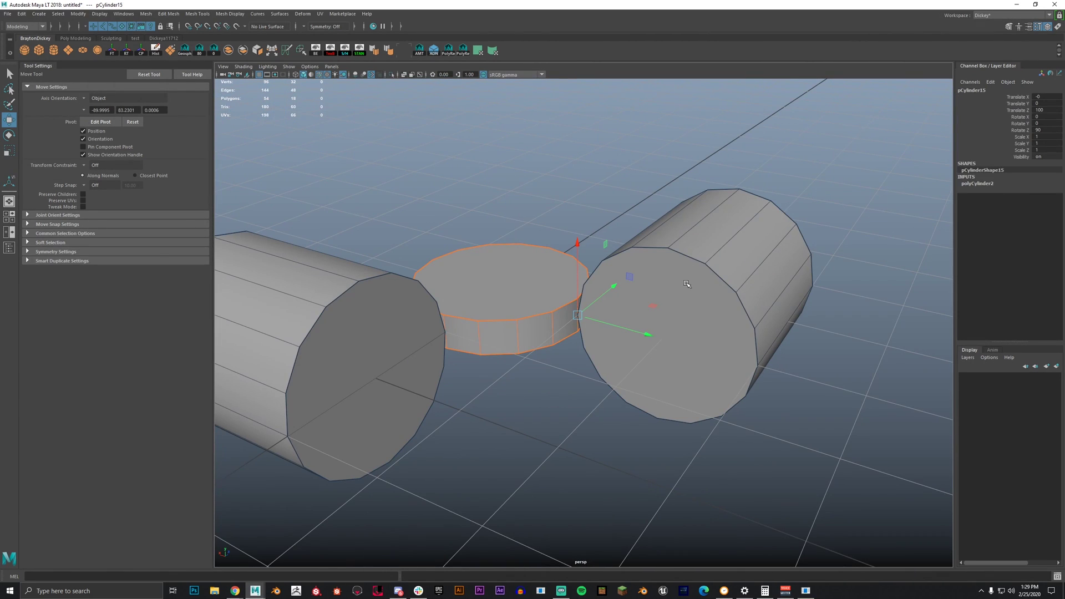
Step: Switch the second cylinder and the disc to Multi component mode and select only the cylinder's end cap facing the corner
click(687, 284)
right_click(686, 285)
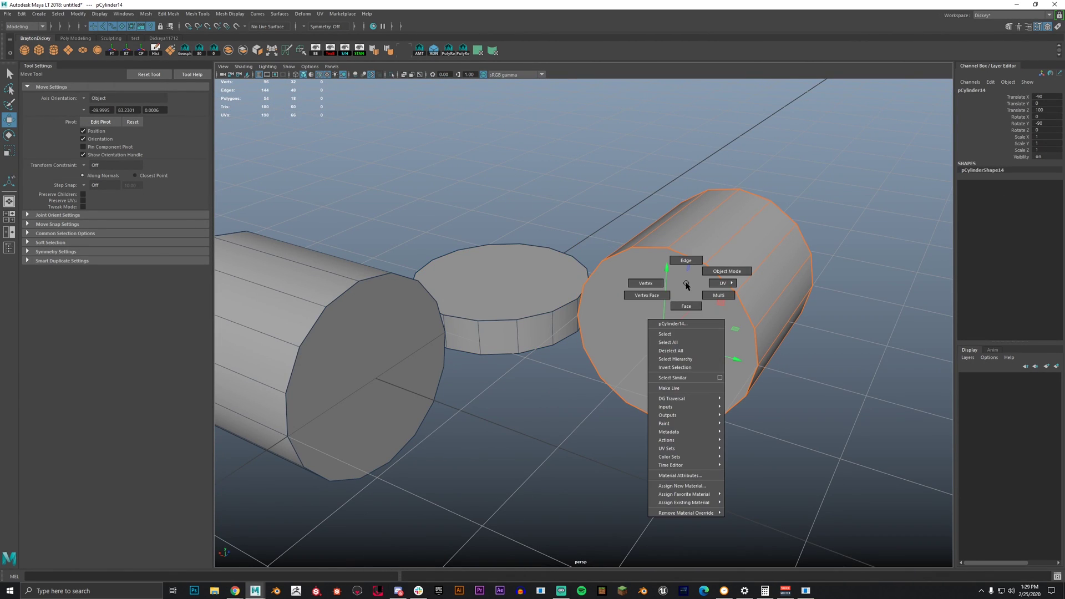
click(719, 296)
click(671, 310)
click(671, 308)
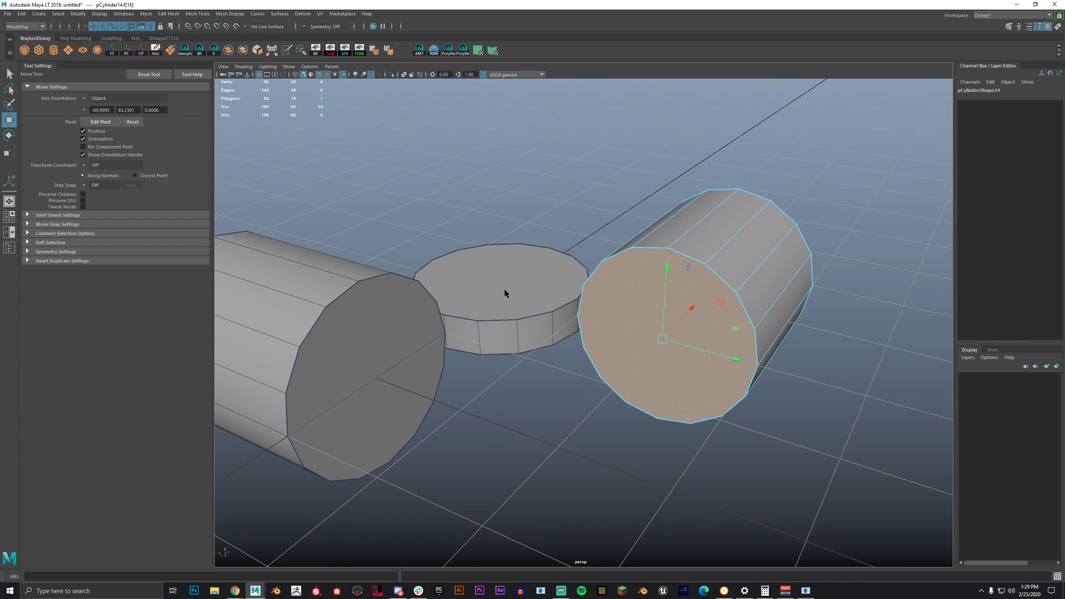
right_click(505, 293)
click(536, 303)
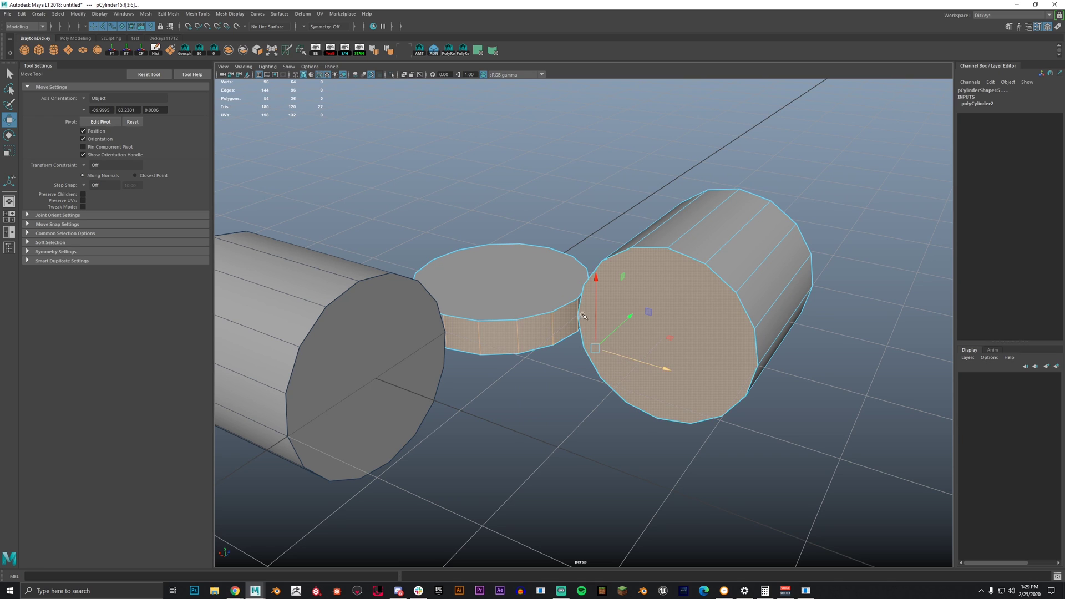
key(ctrl+z)
Step: Add a vertical side edge of the disc to the end cap selection as the wedge axis
alt+drag(549, 311, 607, 326)
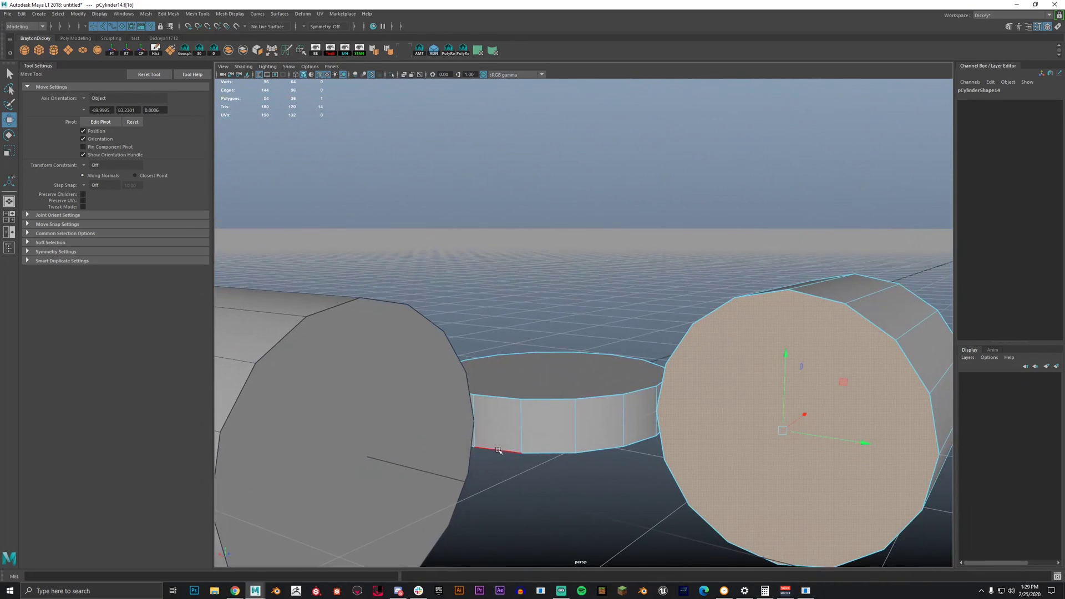
shift+click(473, 403)
alt+drag(548, 380, 749, 363)
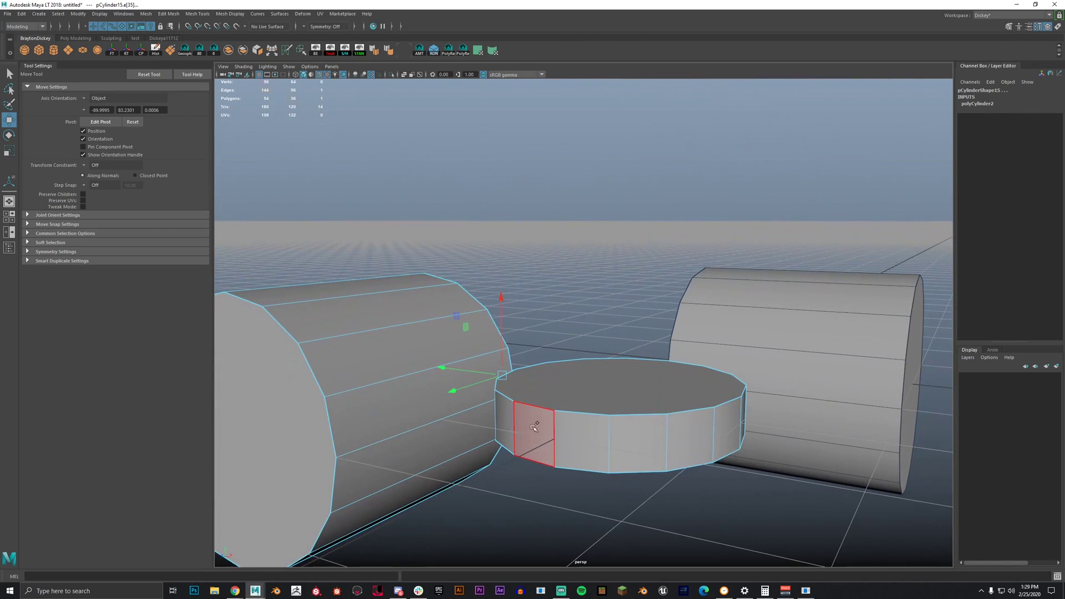
shift+click(551, 432)
scroll(555, 388, down, 3)
alt+drag(559, 305, 605, 398)
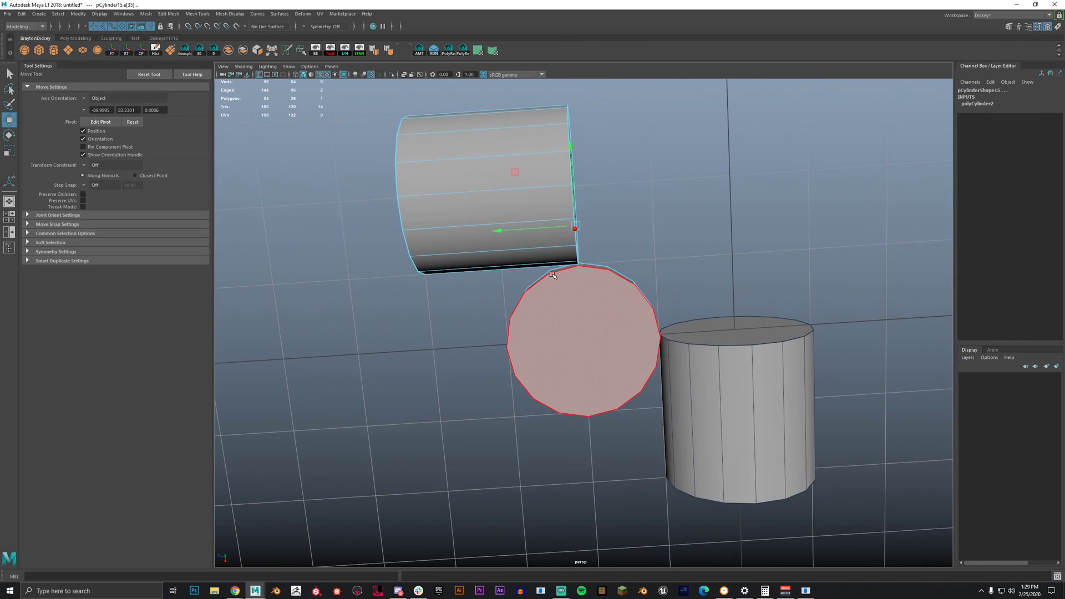
Step: Apply Wedge Face to the selected cap and edge with a wedge angle of -90 and 8 divisions
shift+right_drag(560, 189, 526, 199)
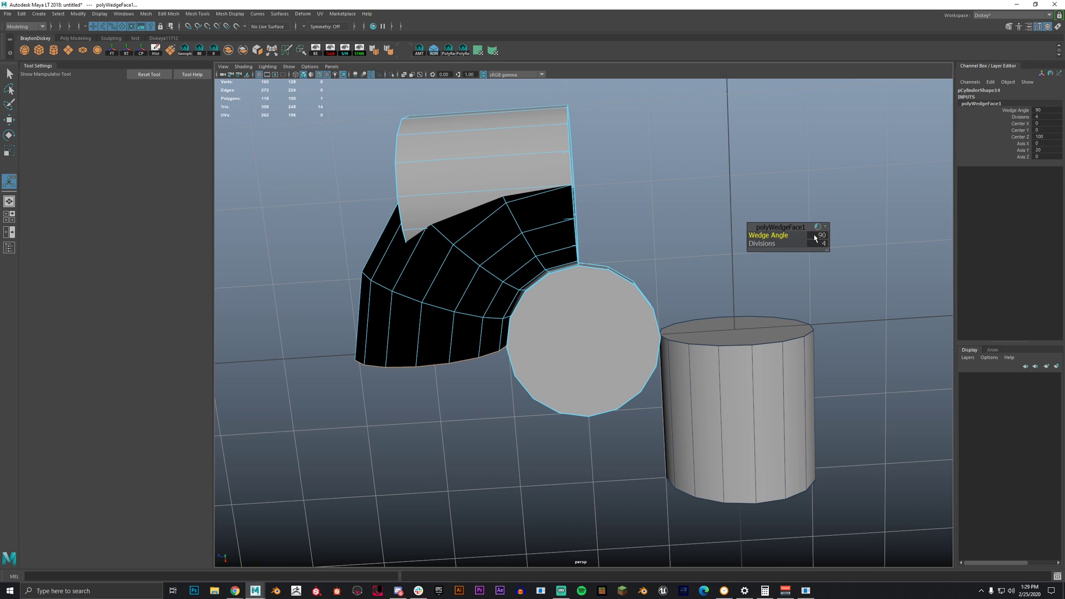
text(-90)
key(Return)
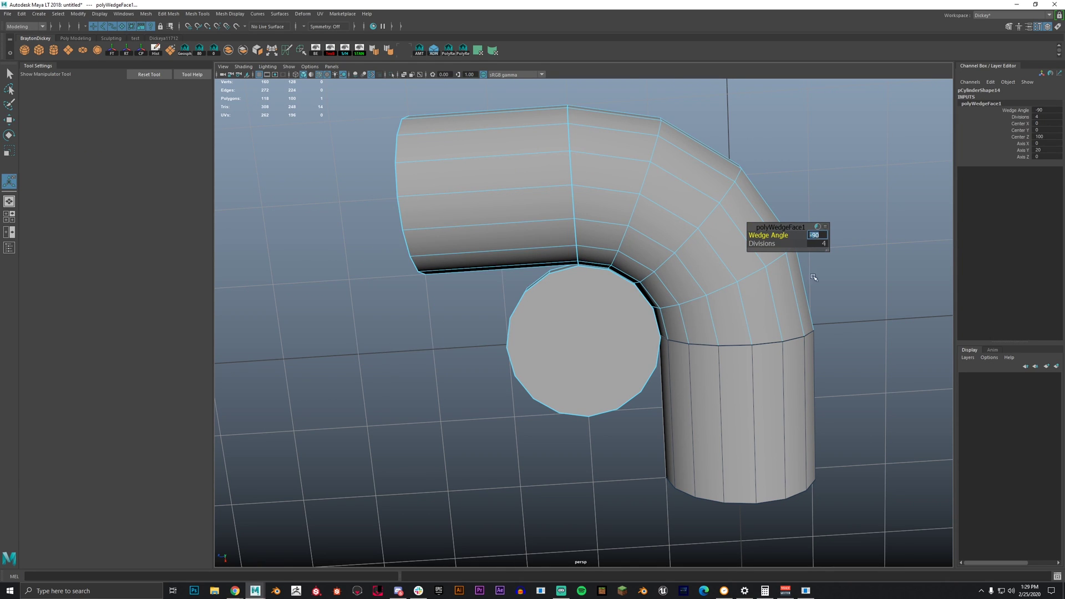
alt+middle_drag(567, 331, 494, 366)
alt+drag(494, 366, 601, 368)
key(Return)
scroll(517, 345, down, 2)
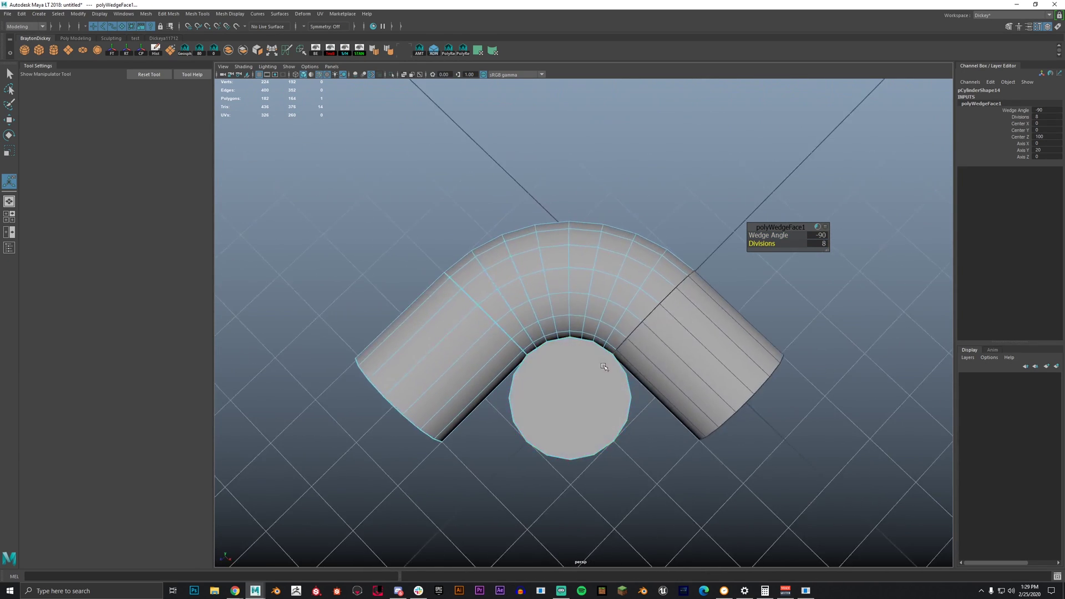
Step: Examine the seam where the wedge meets the first straight cylinder, with the components deselected
scroll(599, 384, up, 4)
alt+drag(621, 432, 432, 388)
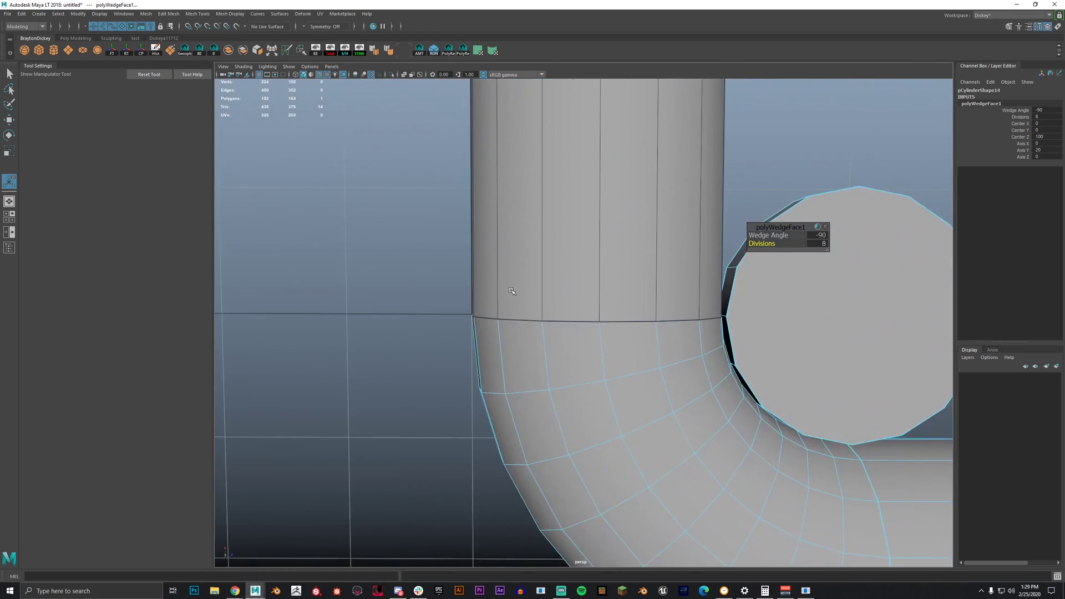
scroll(639, 350, up, 4)
scroll(599, 299, down, 4)
key(q)
click(593, 258)
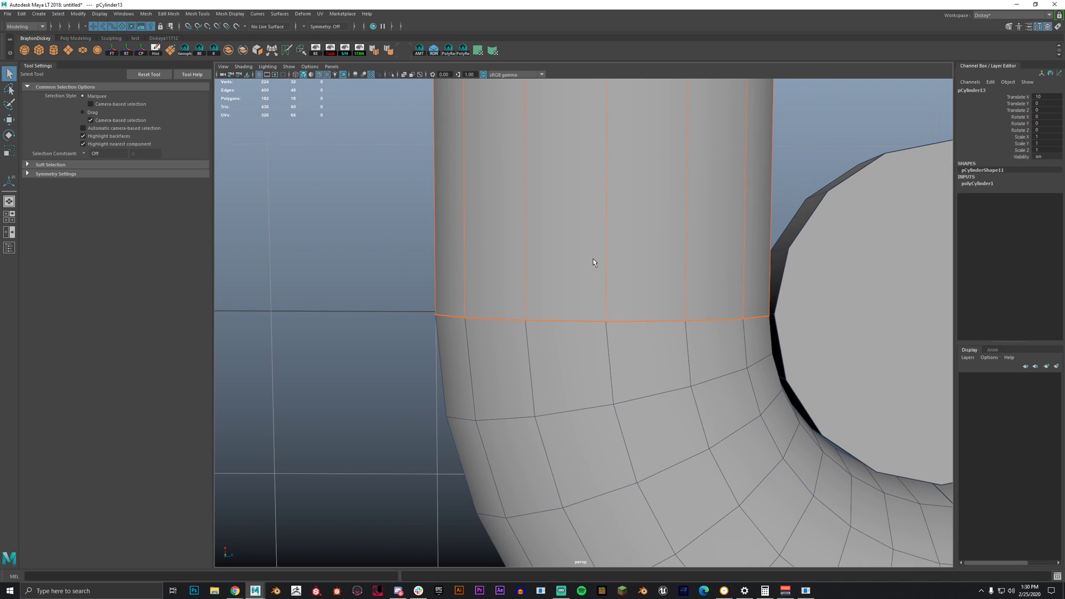
alt+drag(749, 266, 666, 227)
click(666, 192)
Step: Examine the whole pipe corner and the guide disc from several angles and distances
scroll(649, 233, down, 5)
alt+drag(624, 306, 542, 314)
scroll(601, 303, down, 4)
scroll(601, 310, up, 7)
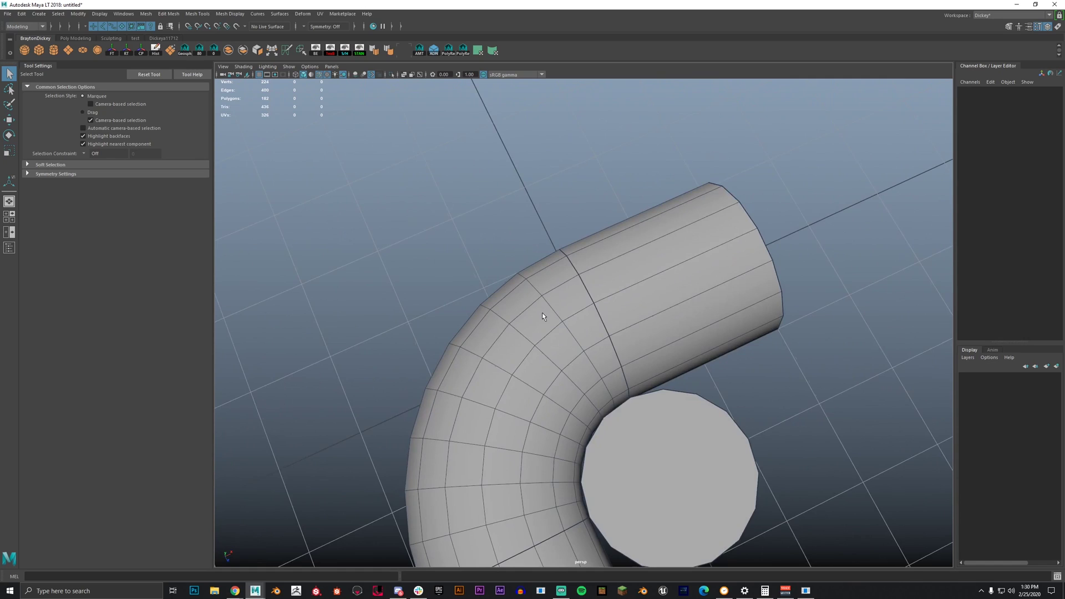
scroll(542, 312, down, 6)
alt+middle_drag(541, 311, 536, 265)
alt+drag(535, 265, 77, 211)
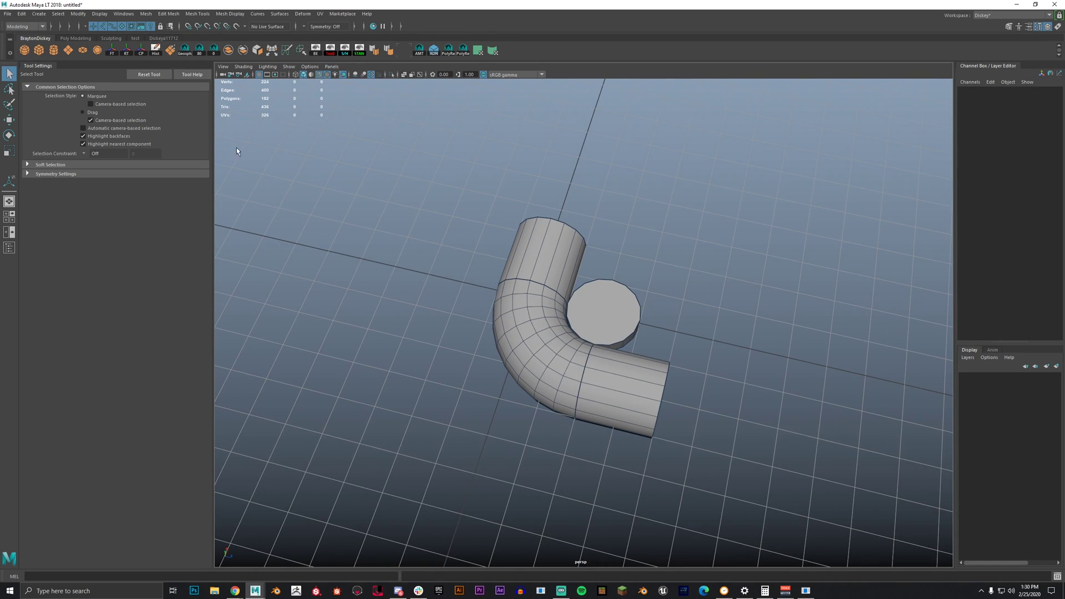
alt+drag(694, 322, 481, 184)
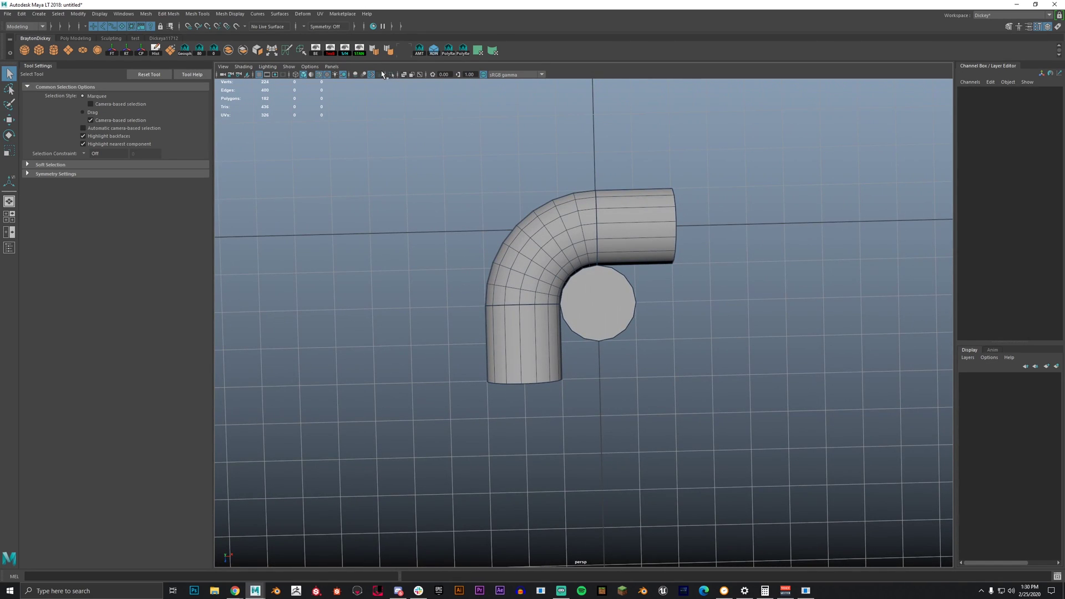
scroll(393, 91, down, 1)
scroll(799, 278, down, 3)
alt+drag(799, 277, 433, 258)
scroll(729, 262, up, 3)
scroll(699, 242, up, 5)
scroll(692, 284, down, 6)
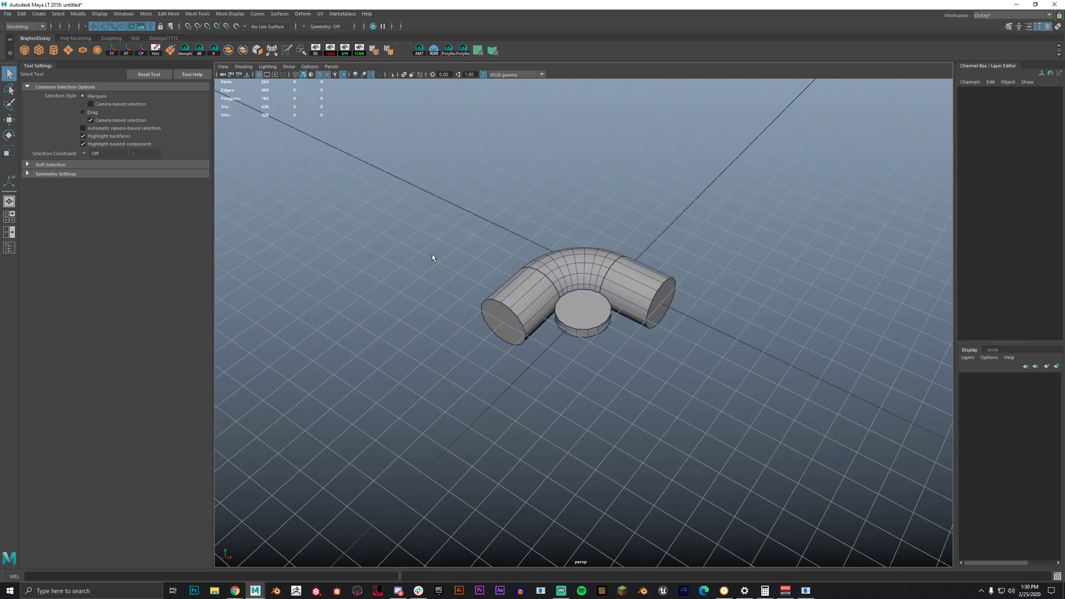
scroll(567, 287, down, 1)
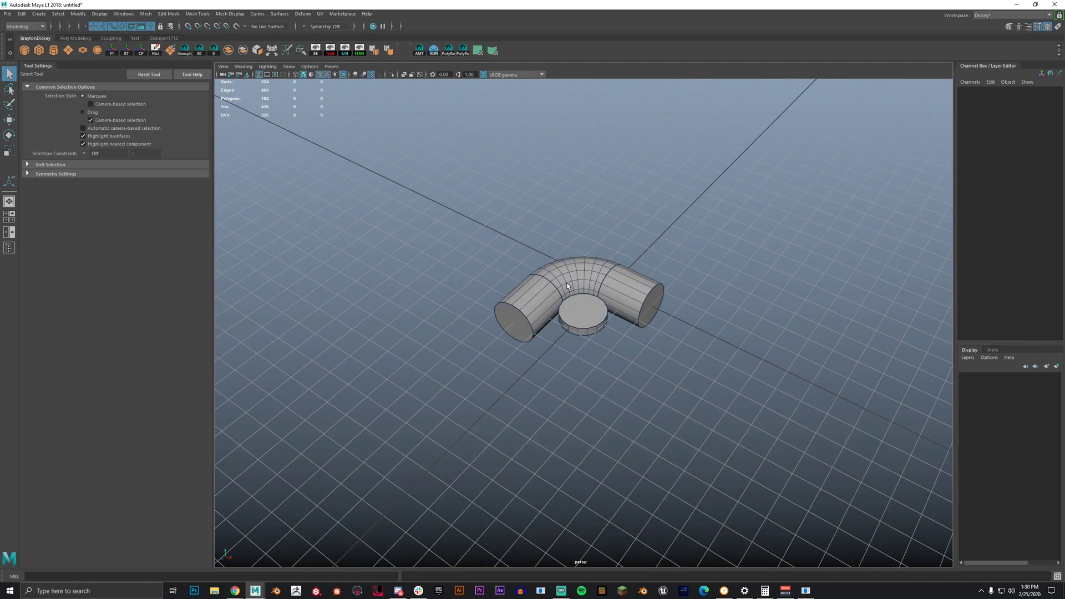